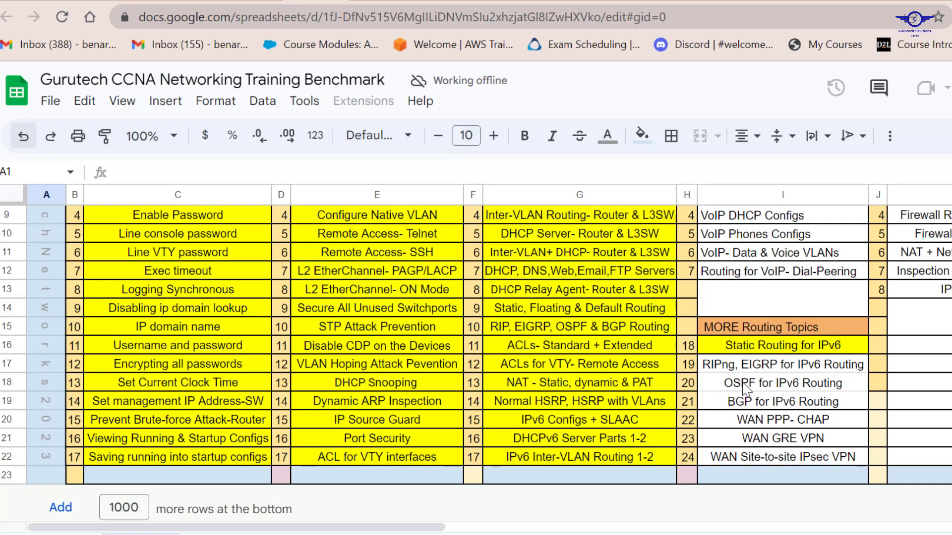
# Review the config-guide.txt tasks in Notepad against the EIGRPv6 topology in Packet Tracer, including the three IPv6 routers and the IPv6 global routing item
pyautogui.click(732, 369)
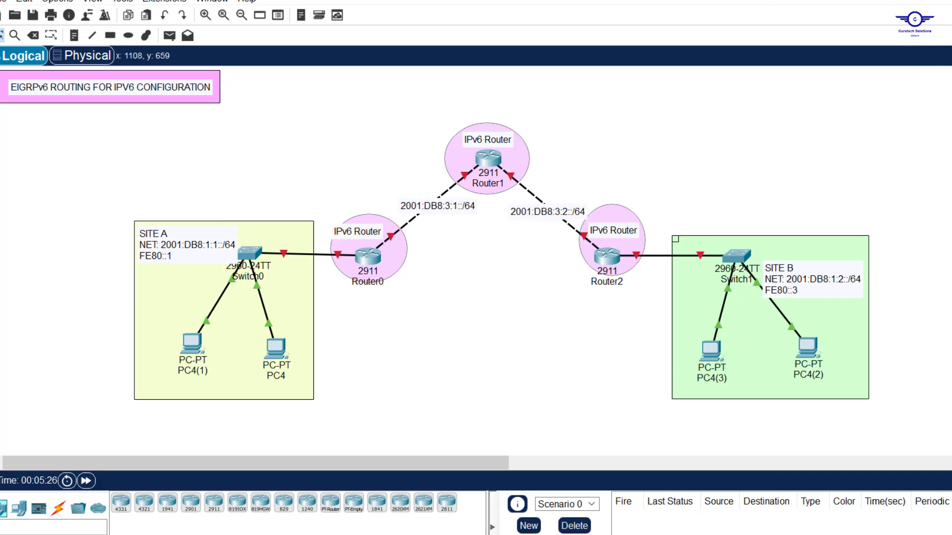
pyautogui.hotkey('alt', 'Tab')
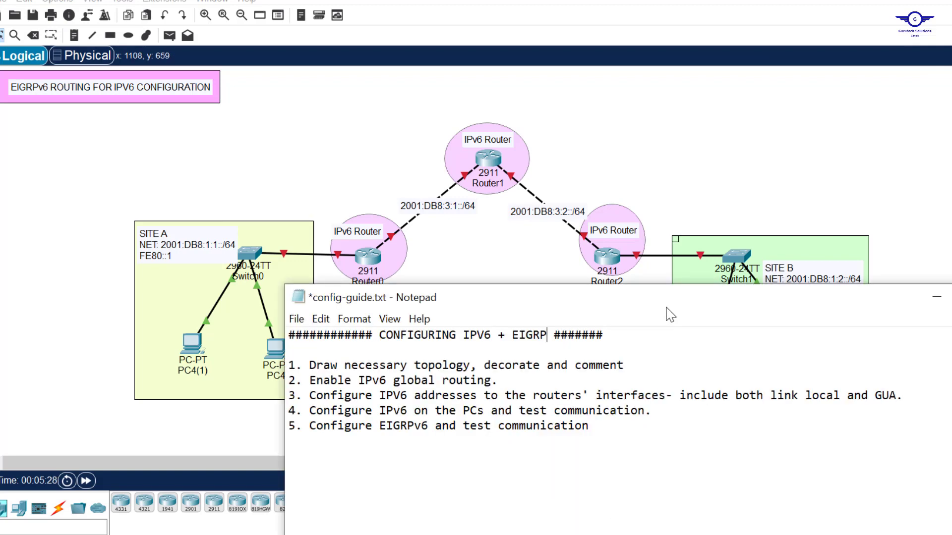
pyautogui.moveTo(640, 303); pyautogui.dragTo(619, 297)
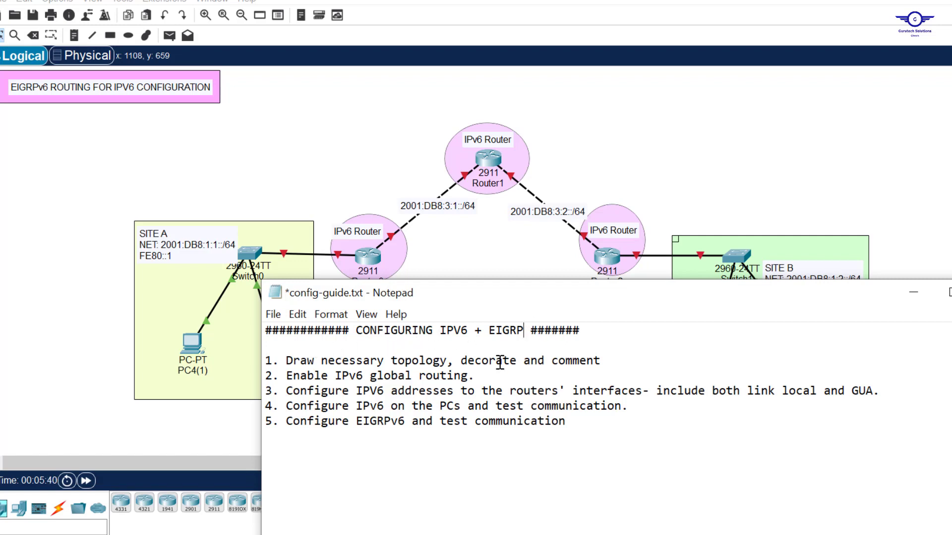
pyautogui.click(503, 238)
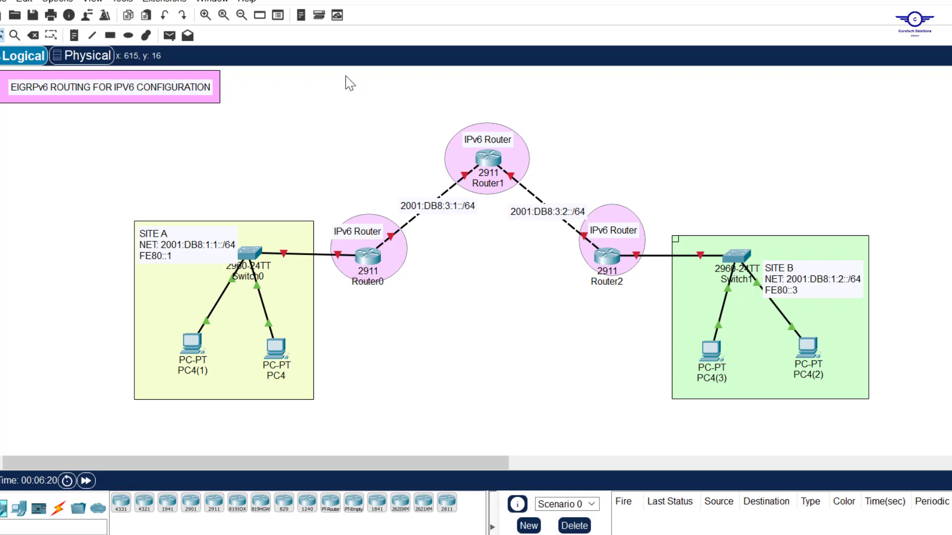
pyautogui.moveTo(342, 90); pyautogui.dragTo(629, 303)
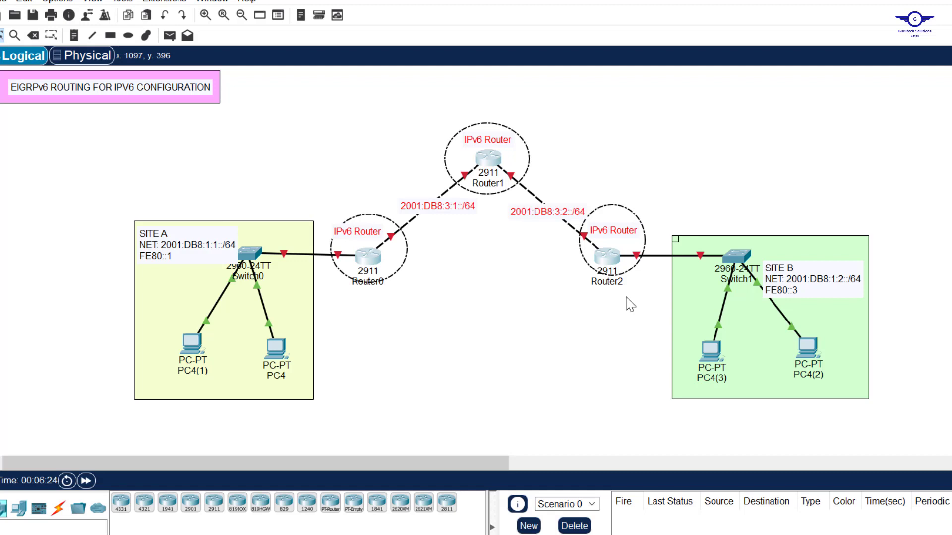
pyautogui.click(516, 254)
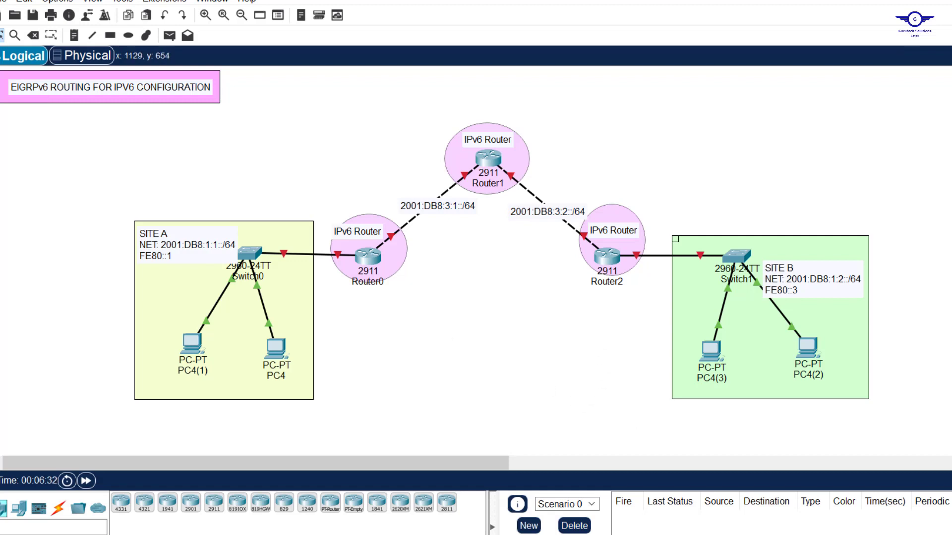
pyautogui.hotkey('alt', 'Tab')
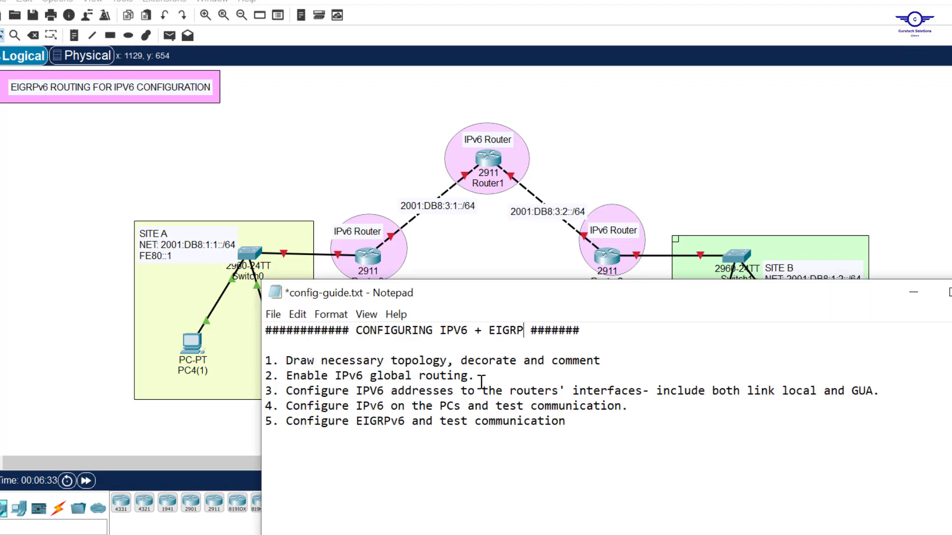
pyautogui.moveTo(461, 375); pyautogui.dragTo(286, 374)
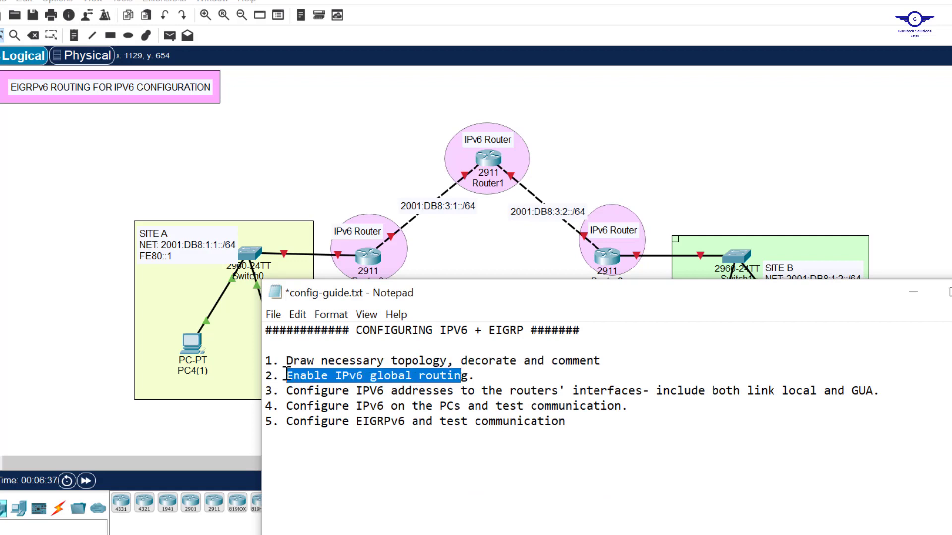
pyautogui.click(498, 275)
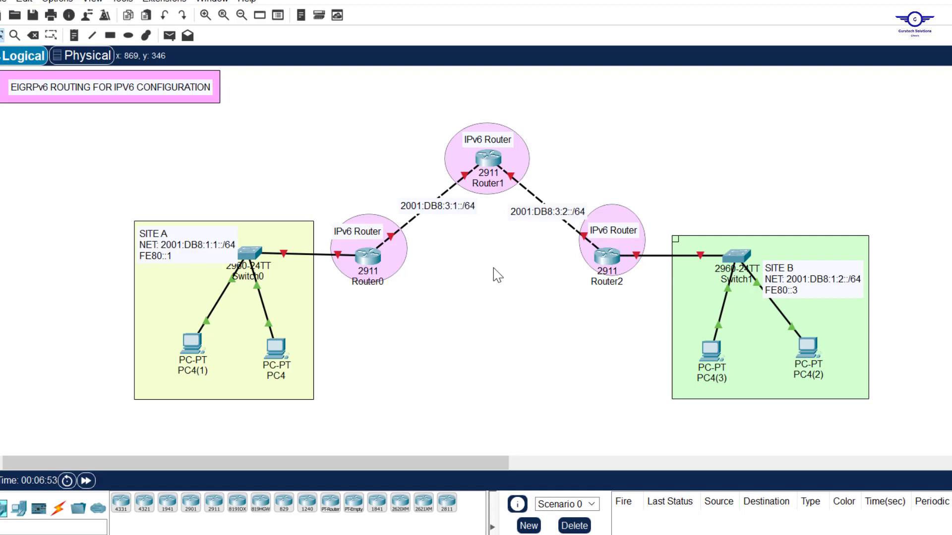
# Open Router0's command line, decline the initial configuration dialog and reach the user prompt
pyautogui.click(367, 258)
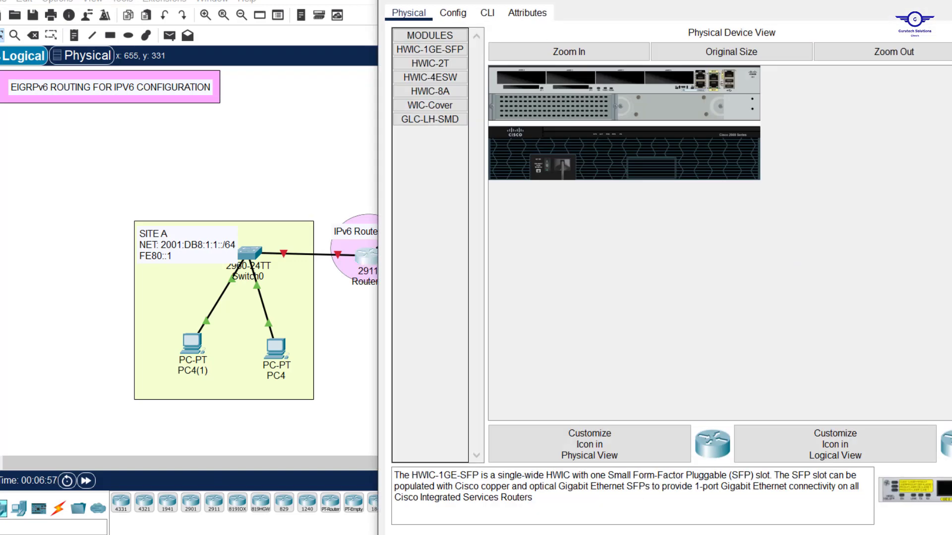
pyautogui.click(487, 99)
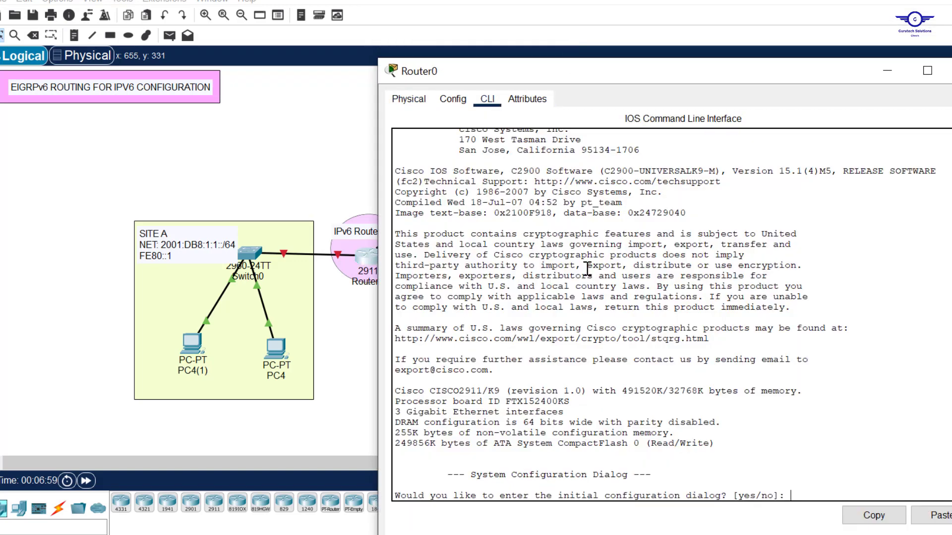
pyautogui.write('n')
pyautogui.press('Return')
pyautogui.press('Return')
pyautogui.press('Return')
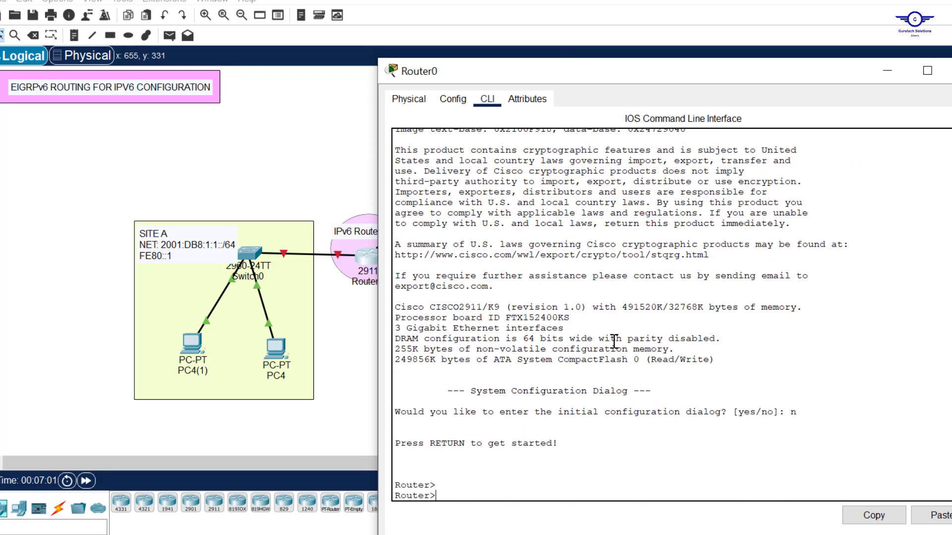
# Enter privileged mode and then global configuration mode on Router0 with en and conf t
pyautogui.write('en')
pyautogui.press('Return')
pyautogui.press('Return')
pyautogui.press('Return')
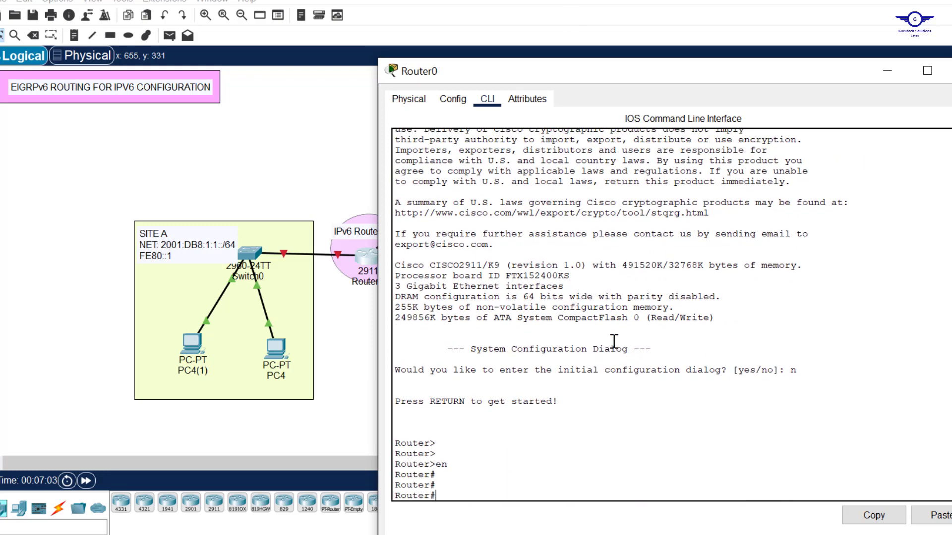
pyautogui.write('conf t')
pyautogui.press('Return')
pyautogui.press('Return')
pyautogui.press('Return')
pyautogui.press('Return')
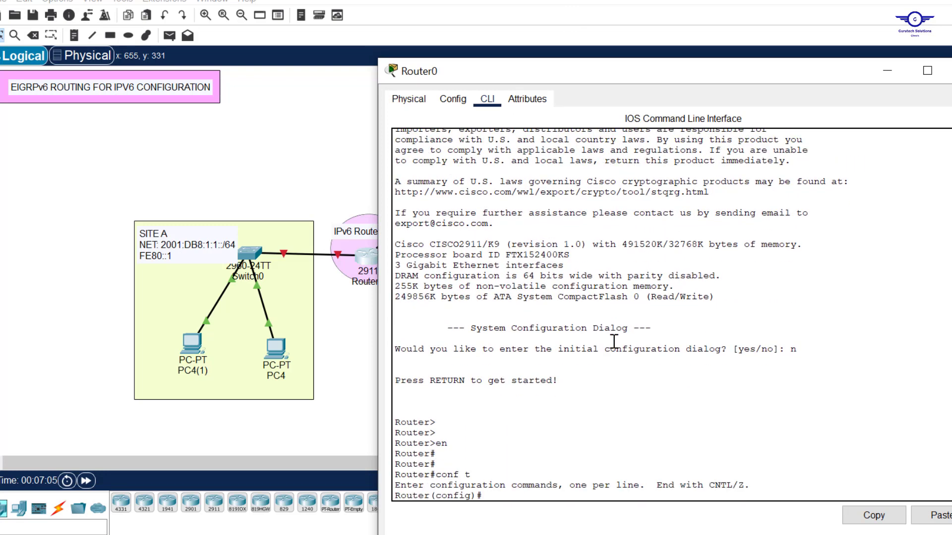
# Enable IPv6 global routing on Router0 with ipv6 unicast-routing and close its window
pyautogui.write('ipv')
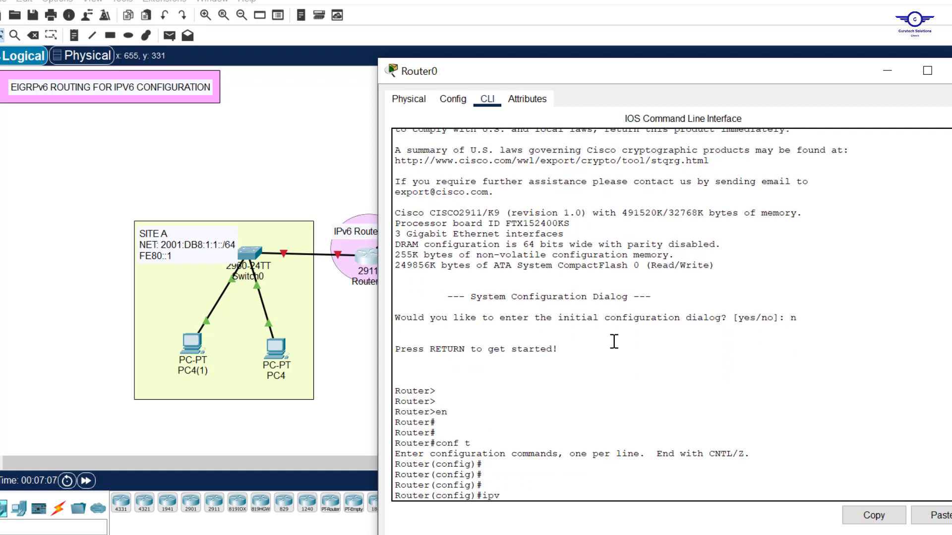
pyautogui.press('Tab')
pyautogui.write('u')
pyautogui.press('Tab')
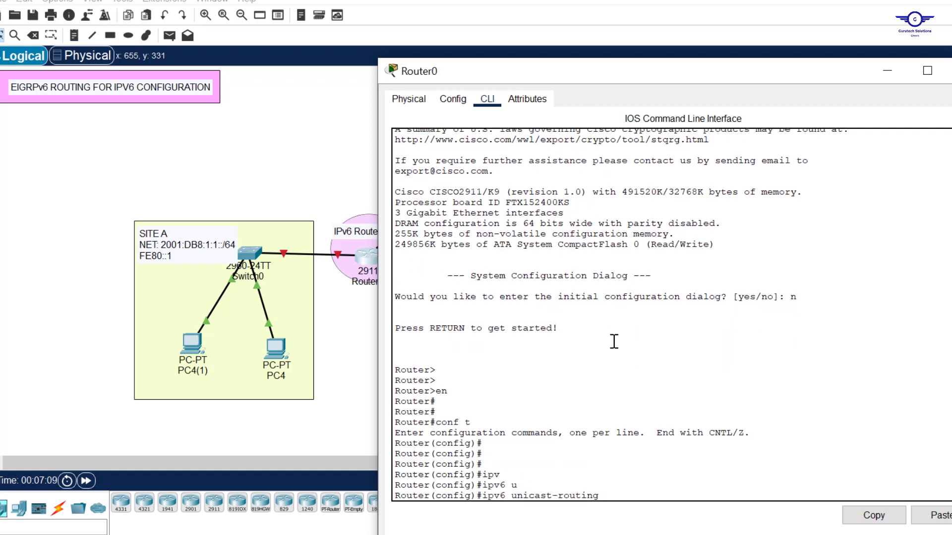
pyautogui.press('Return')
pyautogui.press('Return')
pyautogui.press('Return')
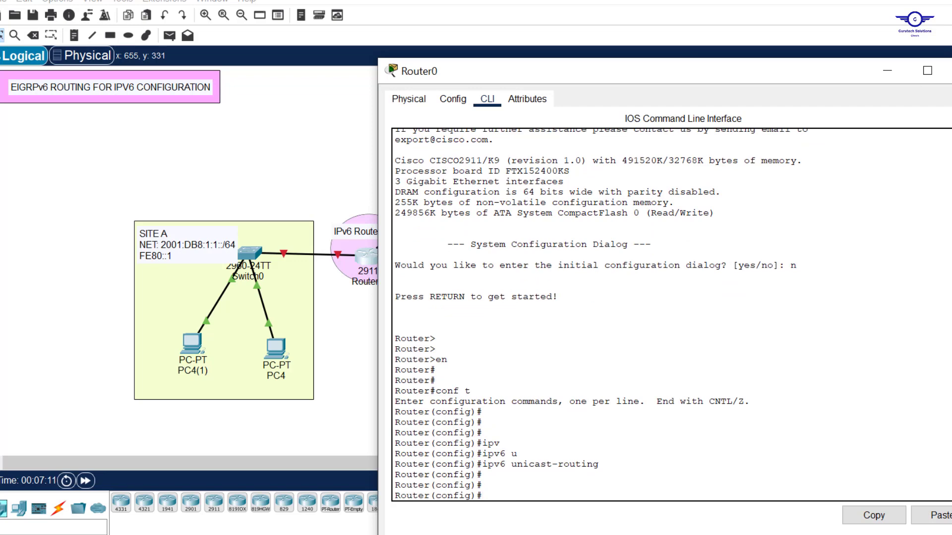
pyautogui.click(949, 70)
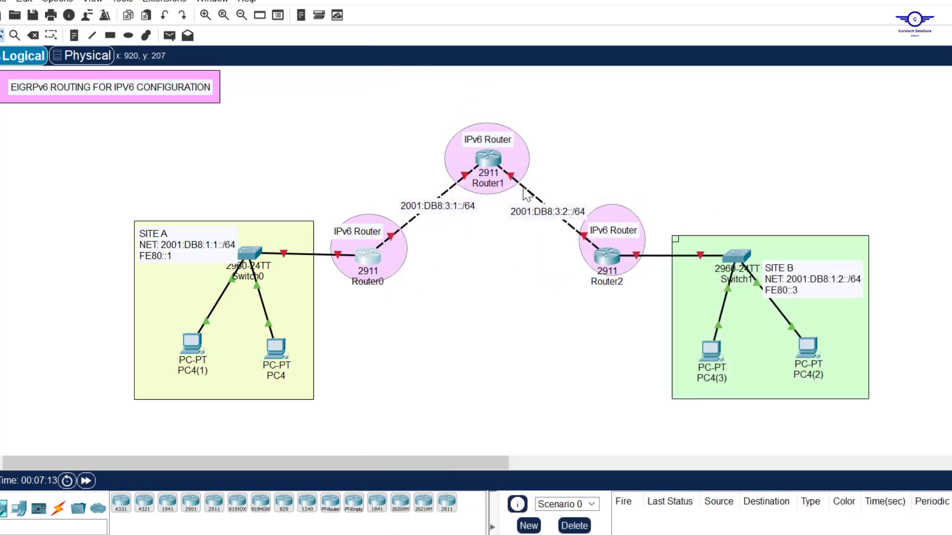
# Enable IPv6 global routing on Router1 and Router2 with ipv6 unicast-routing and close their windows
pyautogui.click(488, 161)
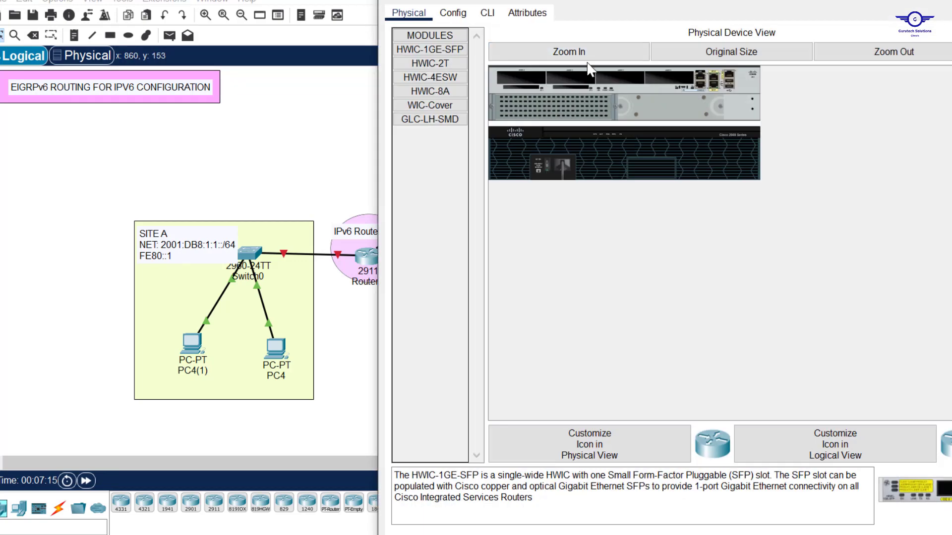
pyautogui.click(489, 16)
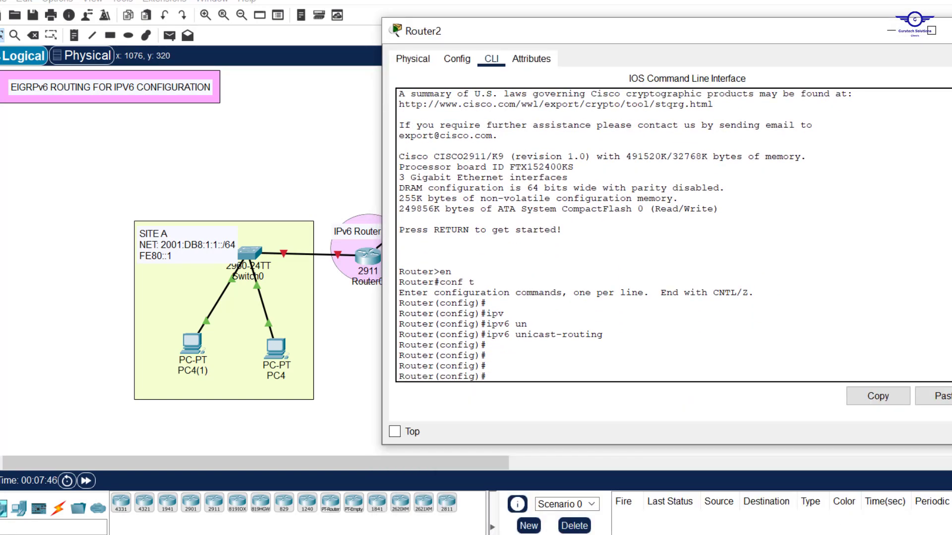
pyautogui.hotkey('alt', 'F4')
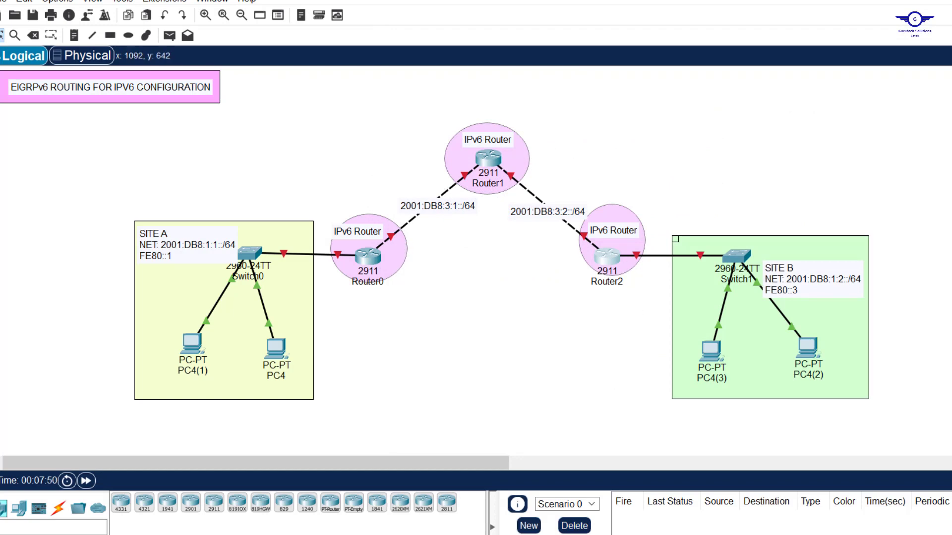
# Check the guide's interface addressing item, and add an FE80::8 note at Router0's end of the 2001:DB8:3:1::/64 link
pyautogui.hotkey('alt', 'Tab')
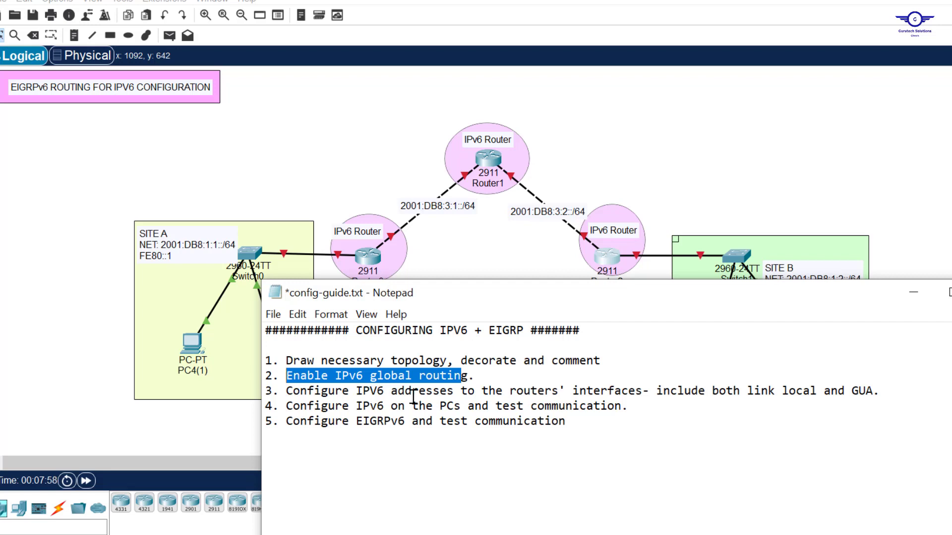
pyautogui.click(474, 245)
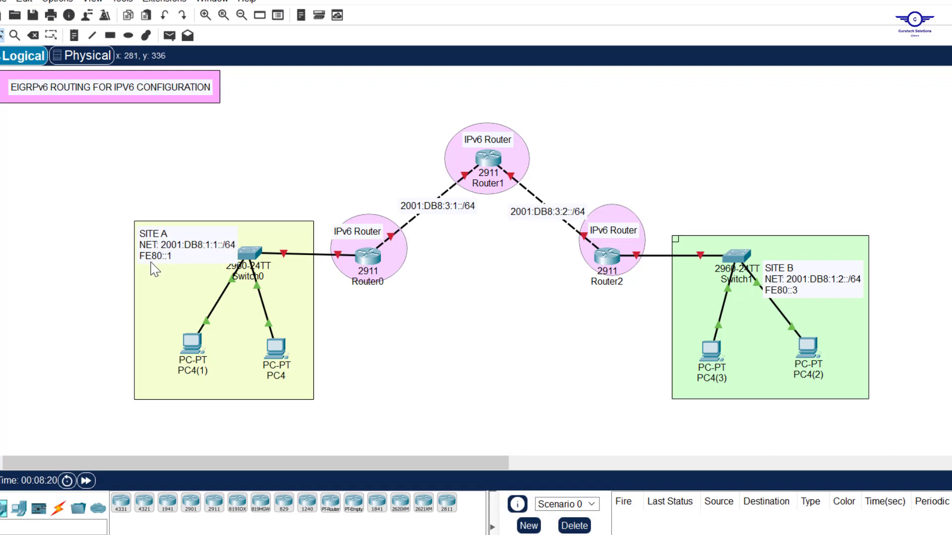
pyautogui.click(74, 35)
pyautogui.click(416, 218)
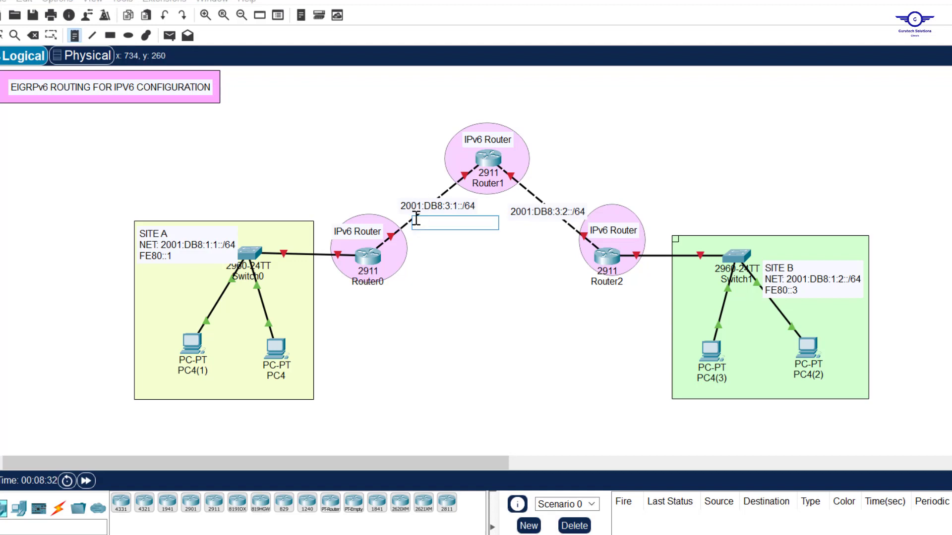
pyautogui.press('capslock')
pyautogui.press('Return')
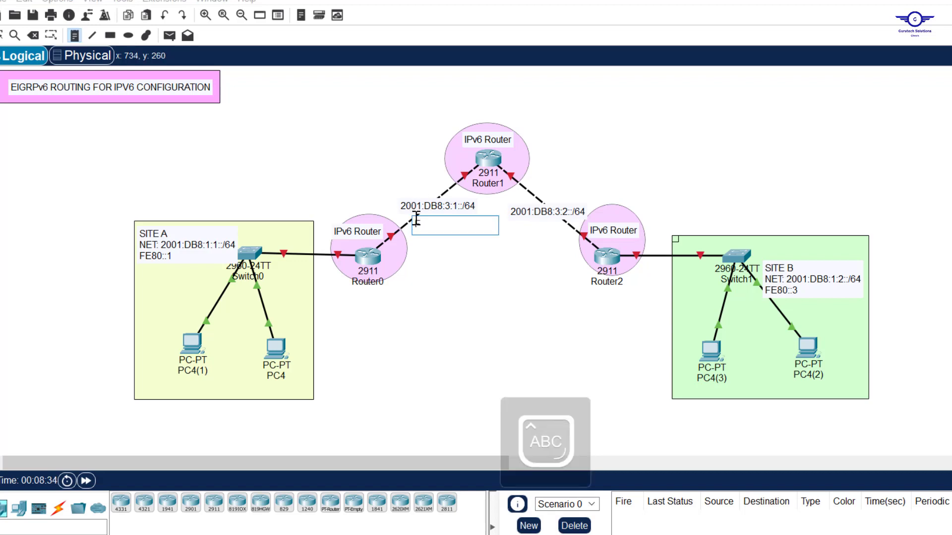
pyautogui.write('FE80::')
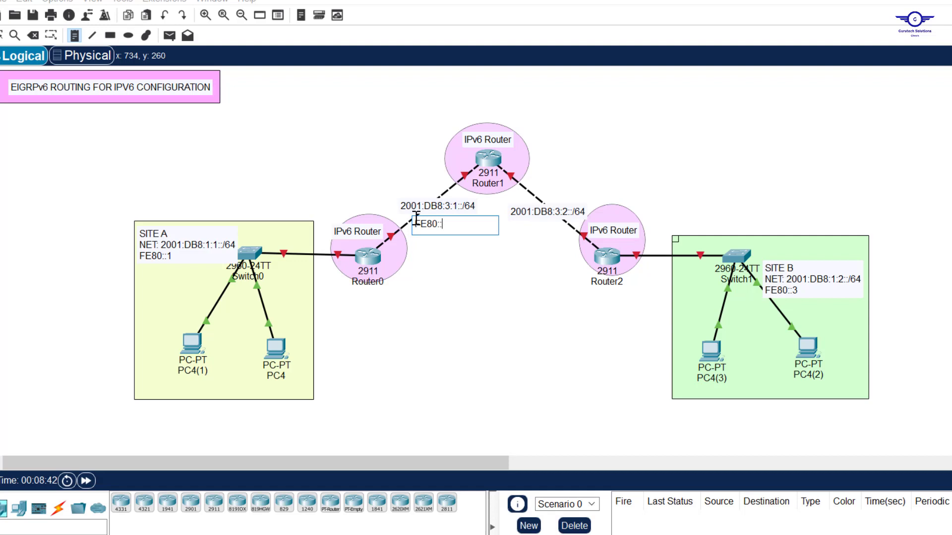
pyautogui.write('8')
# Copy the FE80::8 note text and reuse it for an FE80::9 note at Router1's end of the same link
pyautogui.moveTo(466, 225); pyautogui.dragTo(385, 223)
pyautogui.hotkey('ctrl', 'c')
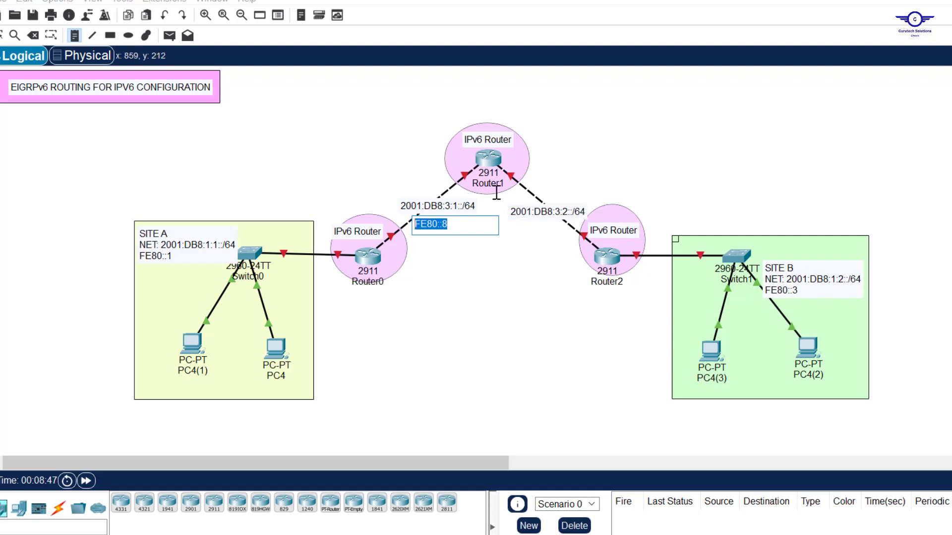
pyautogui.press('Delete')
pyautogui.click(448, 171)
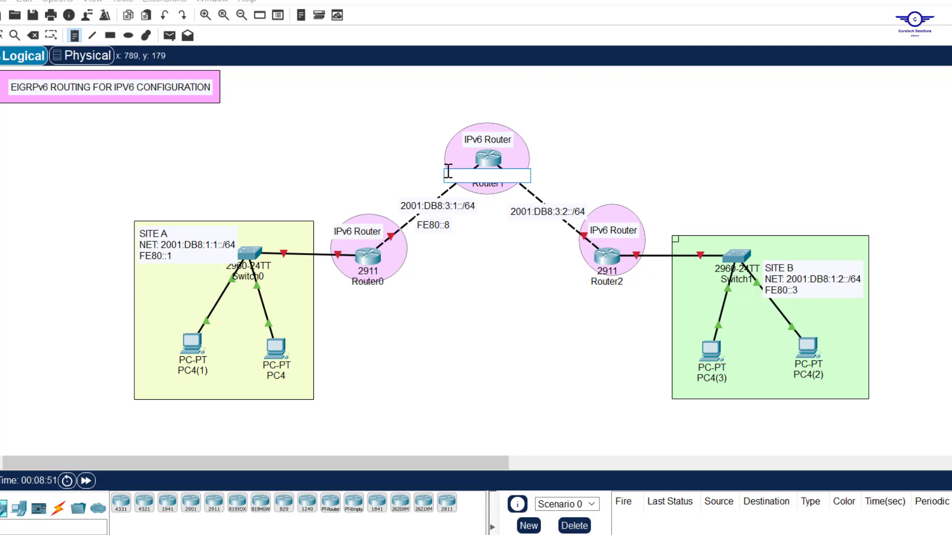
pyautogui.hotkey('ctrl', 'v')
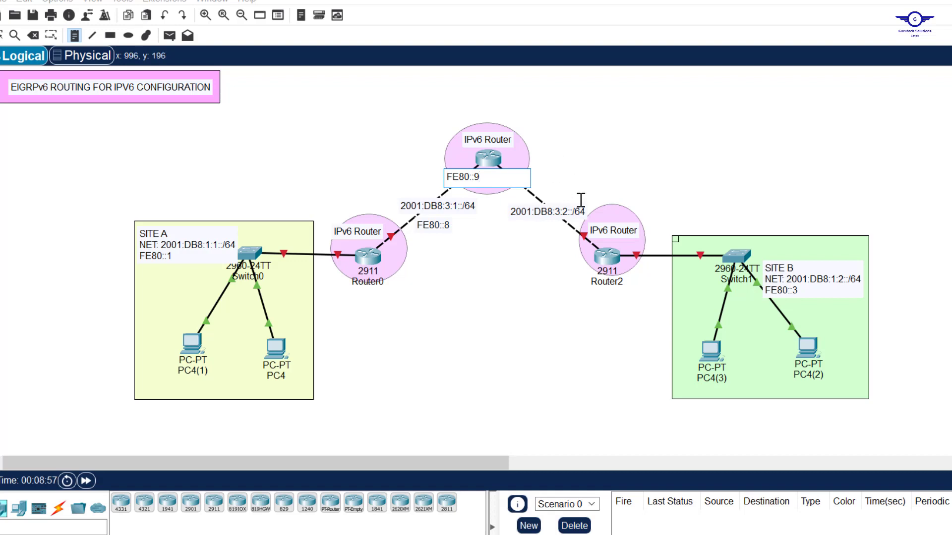
# Label the 2001:DB8:3:2::/64 link with notes FE80::7 at Router2's end and FE80::6 at Router1's end
pyautogui.click(570, 243)
pyautogui.hotkey('ctrl', 'v')
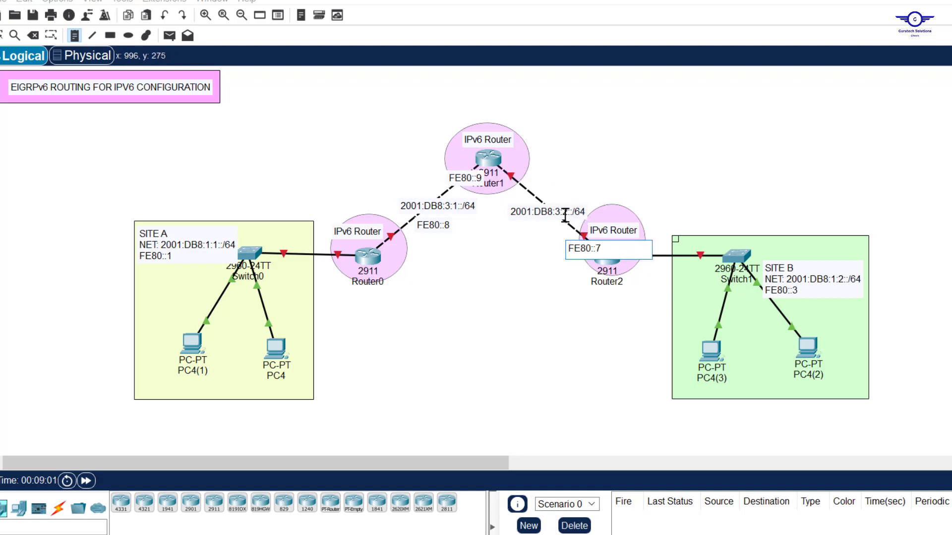
pyautogui.click(526, 175)
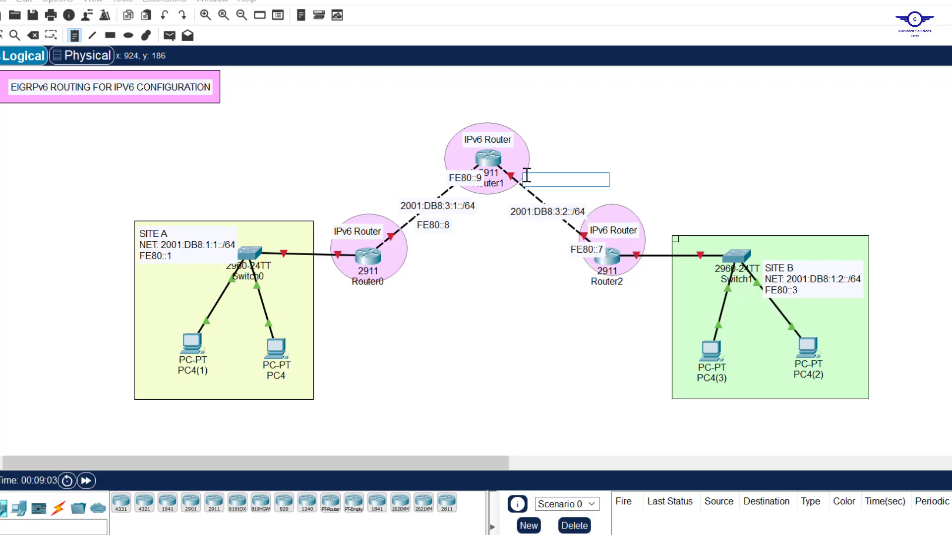
pyautogui.hotkey('ctrl', 'v')
pyautogui.write('6')
pyautogui.press('Escape')
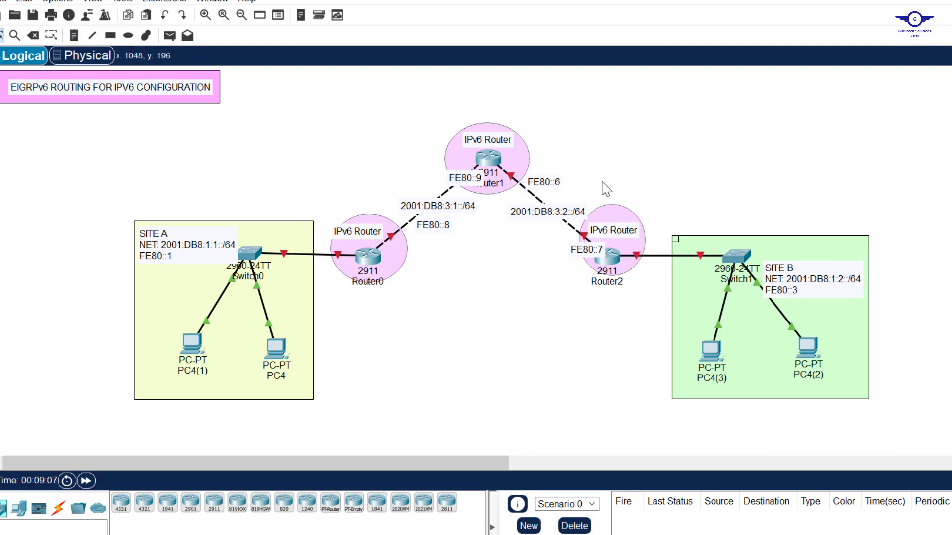
# Reposition the four FE80 notes so each sits beside its router interface without covering the device labels
pyautogui.moveTo(548, 183); pyautogui.dragTo(550, 176)
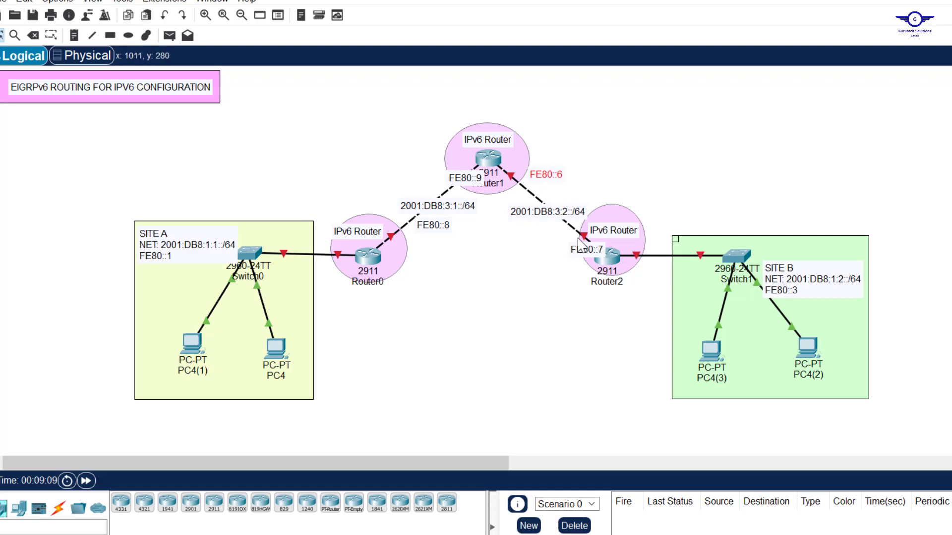
pyautogui.moveTo(581, 258); pyautogui.dragTo(559, 254)
pyautogui.moveTo(455, 183); pyautogui.dragTo(426, 180)
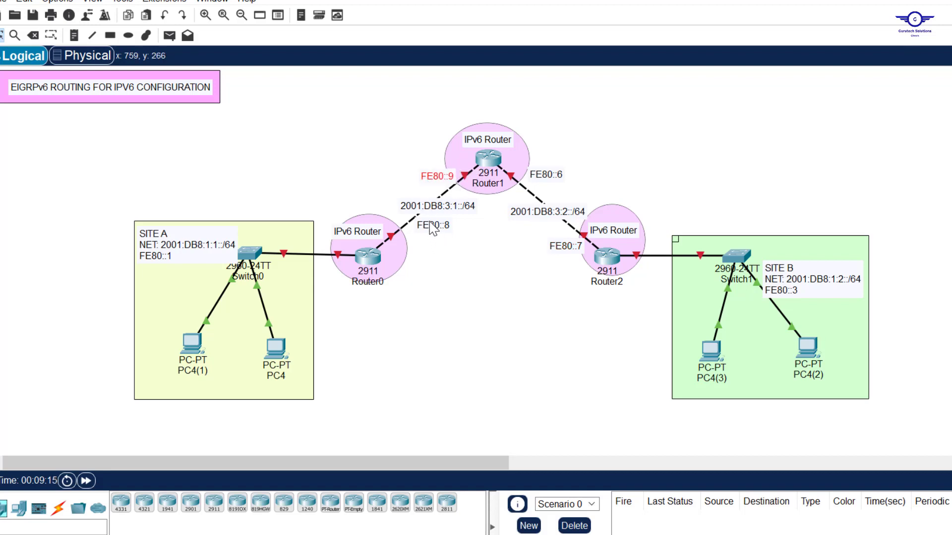
pyautogui.moveTo(432, 228); pyautogui.dragTo(412, 238)
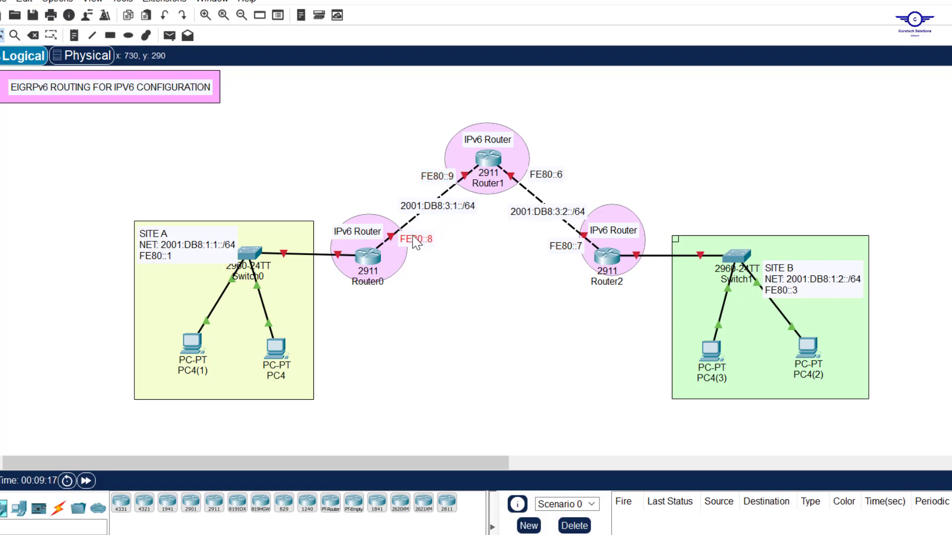
pyautogui.click(482, 288)
pyautogui.moveTo(314, 183); pyautogui.dragTo(421, 312)
pyautogui.click(410, 112)
# In Router0's command line, enter interface gi0/1, which faces Switch0, and enable it with no shut
pyautogui.moveTo(342, 258)
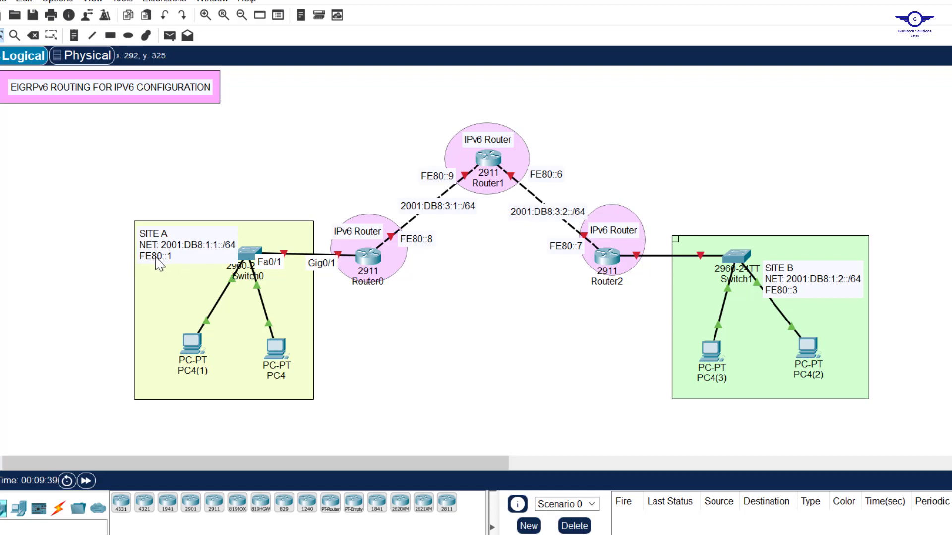
pyautogui.click(367, 261)
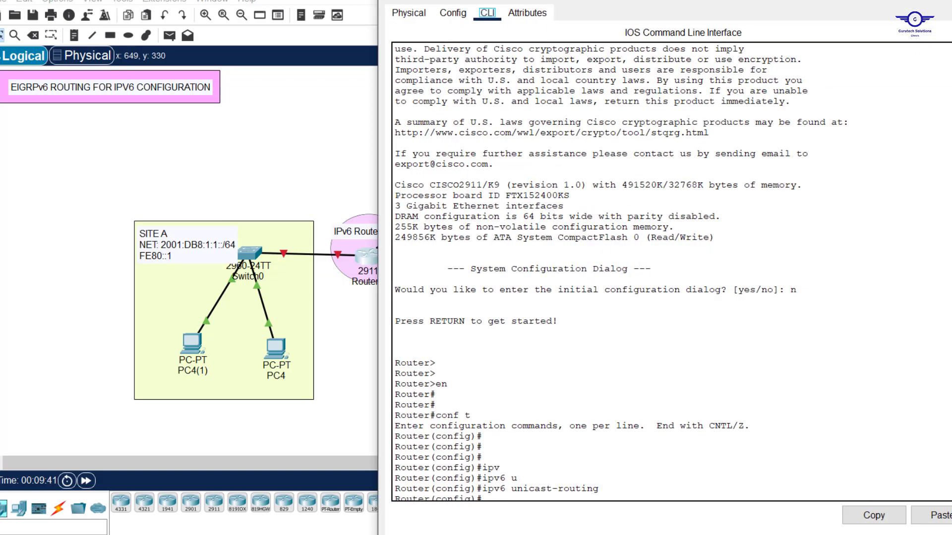
pyautogui.moveTo(533, 1); pyautogui.dragTo(557, 0)
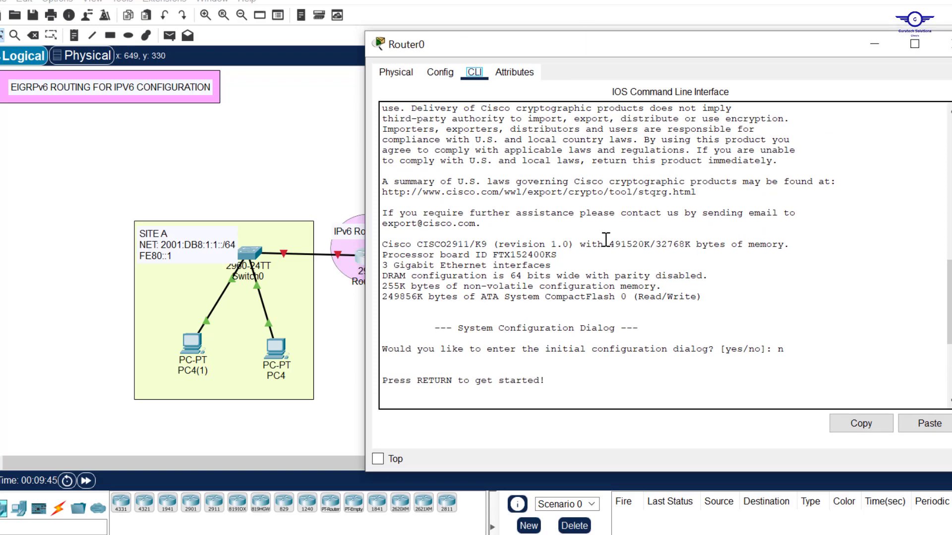
pyautogui.scroll(-6, 606, 239)
pyautogui.press('Return')
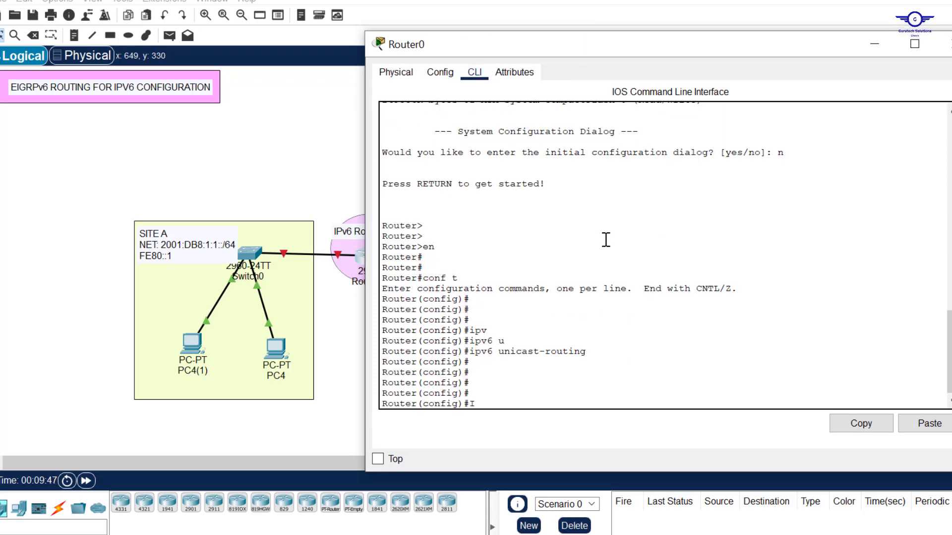
pyautogui.write('INT gi')
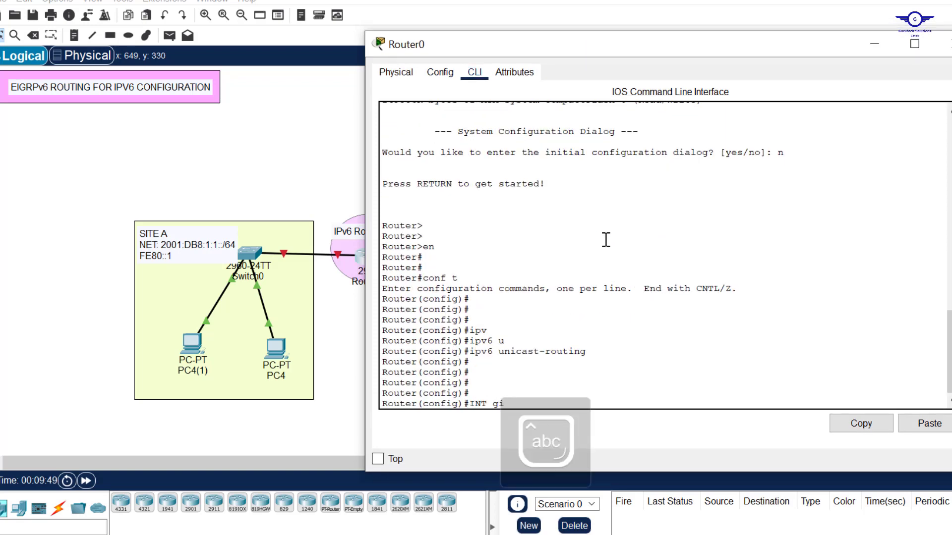
pyautogui.press('BackSpace')
pyautogui.write('0/1')
pyautogui.press('Return')
pyautogui.press('Return')
pyautogui.press('Return')
pyautogui.press('Return')
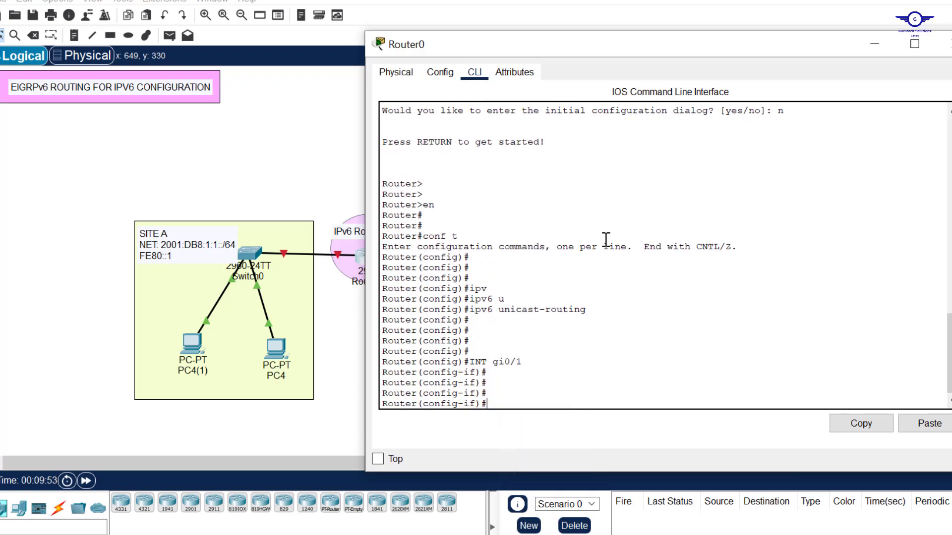
pyautogui.write('no shut')
pyautogui.press('Return')
pyautogui.press('Return')
pyautogui.press('Return')
pyautogui.press('Return')
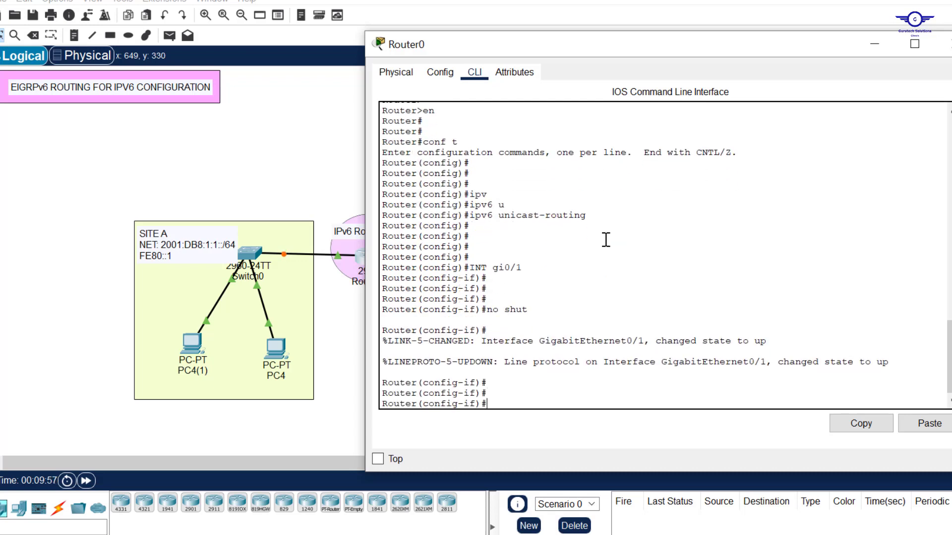
# Assign fe80::1 as the link-local IPv6 address of Router0's gi0/1 interface
pyautogui.write('ipv')
pyautogui.press('Return')
pyautogui.write('ipv6 a')
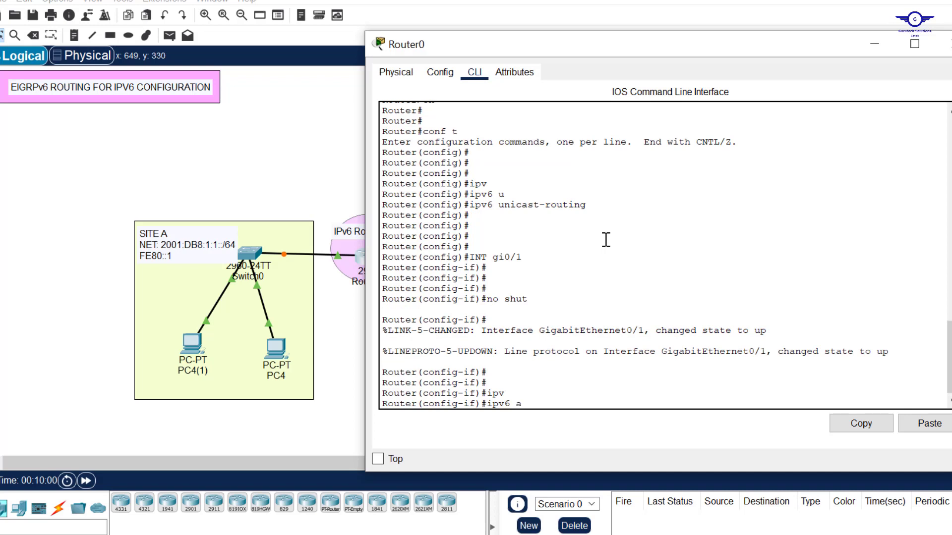
pyautogui.write('d')
pyautogui.press('Tab')
pyautogui.write('fe')
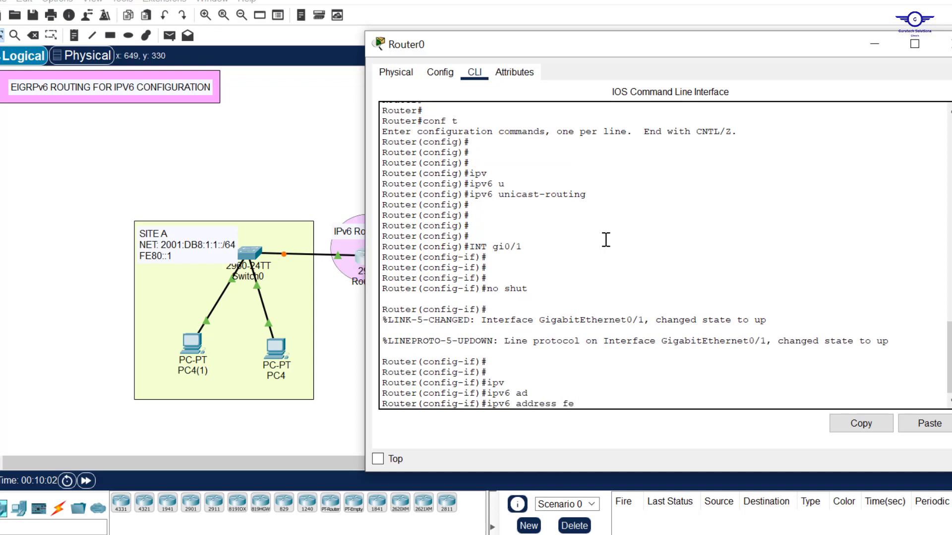
pyautogui.write('80::1')
pyautogui.press('Return')
pyautogui.press('Up')
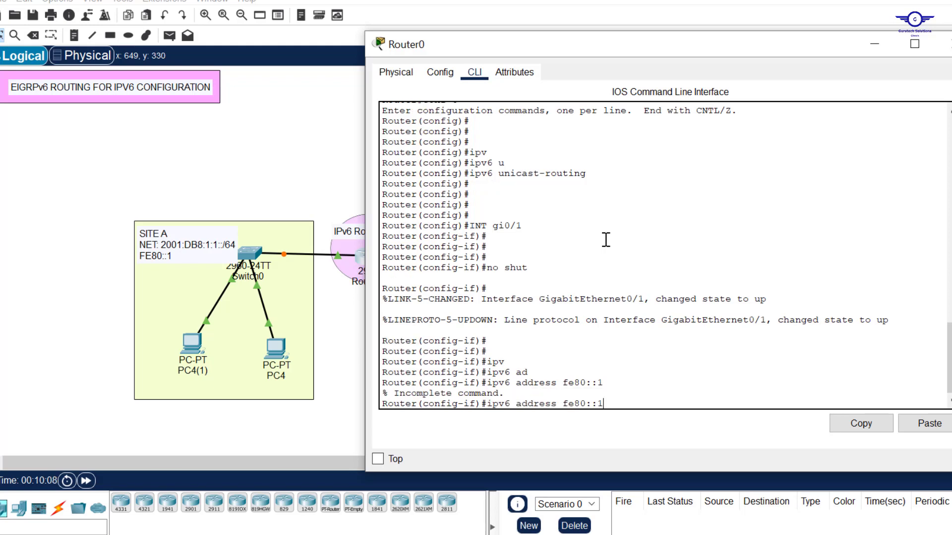
pyautogui.write('li')
pyautogui.press('Tab')
pyautogui.press('Return')
pyautogui.press('Return')
pyautogui.press('Return')
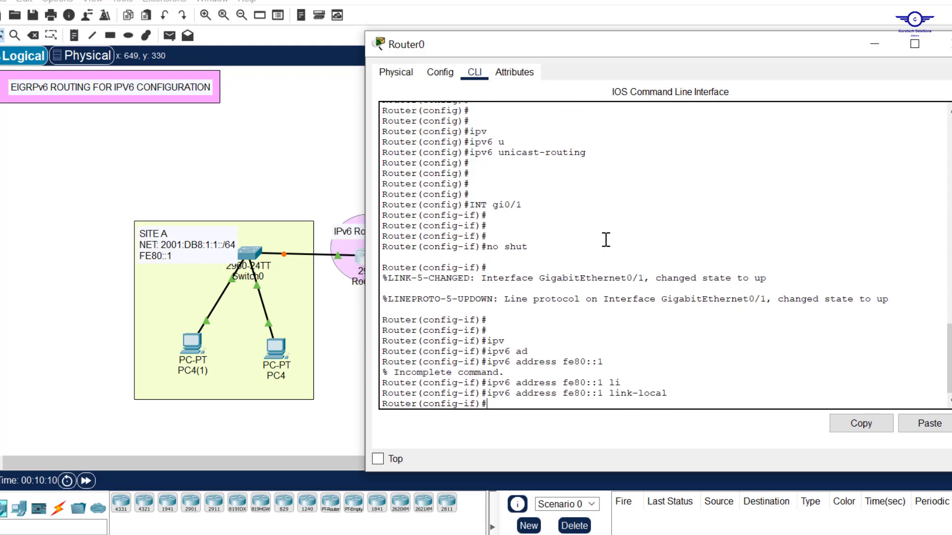
# Assign the IPv6 address 2001:DB8:1:1::1/64 to Router0's gi0/1 from the Site A note, and exit interface configuration
pyautogui.write('ipv')
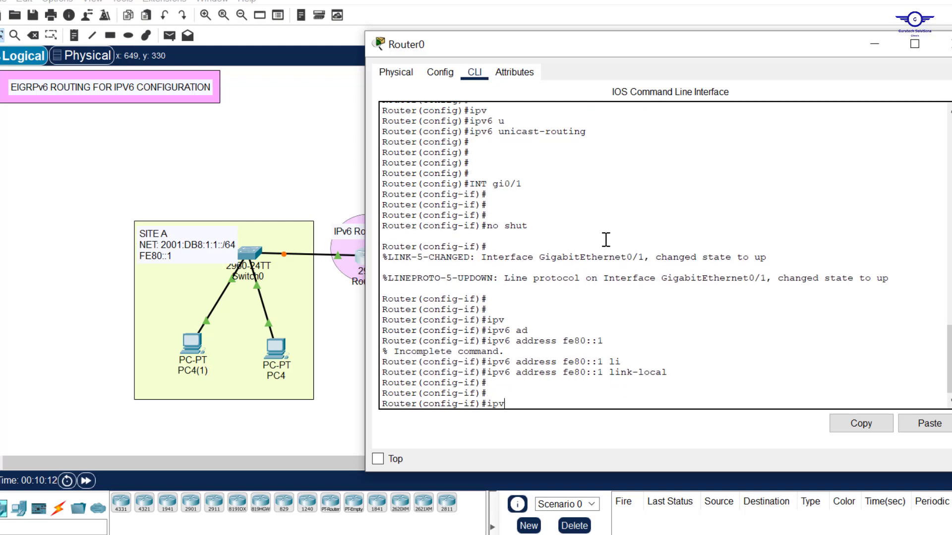
pyautogui.press('Tab')
pyautogui.write('add')
pyautogui.press('Tab')
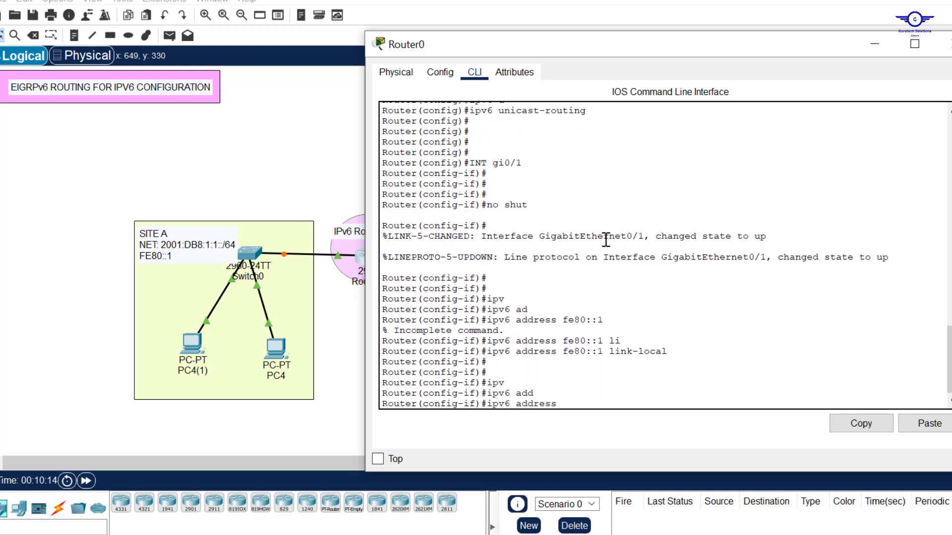
pyautogui.click(217, 253)
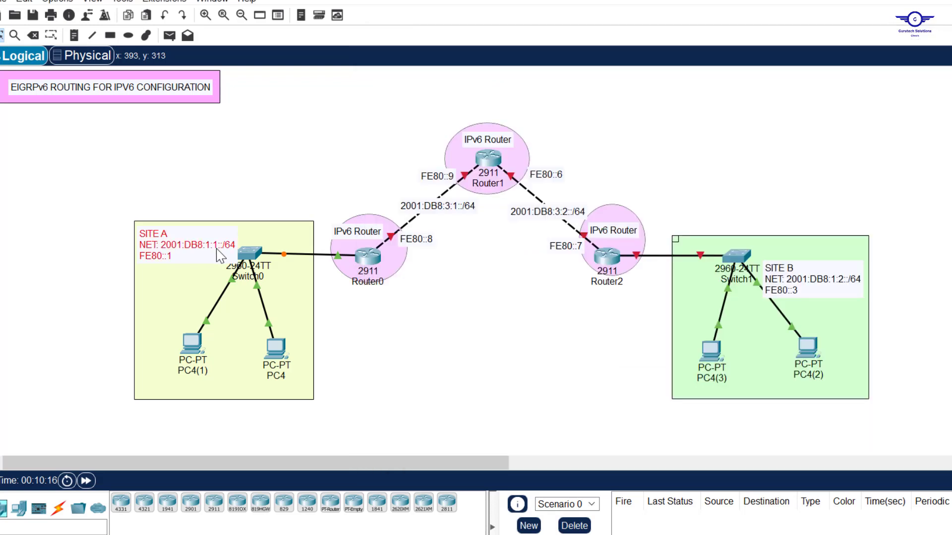
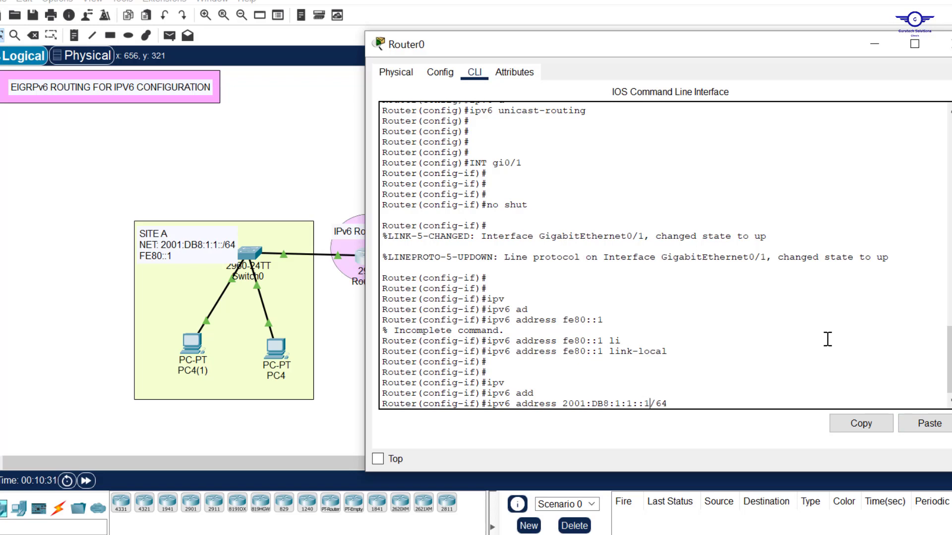
pyautogui.press('Return')
pyautogui.write('ex')
pyautogui.press('Return')
pyautogui.press('Return')
pyautogui.press('Return')
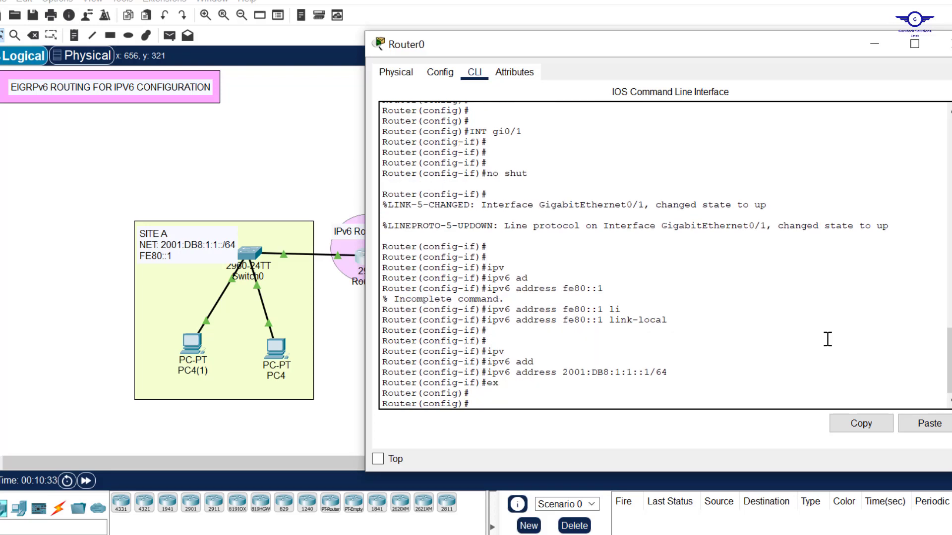
# Check Router0's port toward Router1 and copy the network 2001:DB8:3:1::/64 from the link's note
pyautogui.click(290, 166)
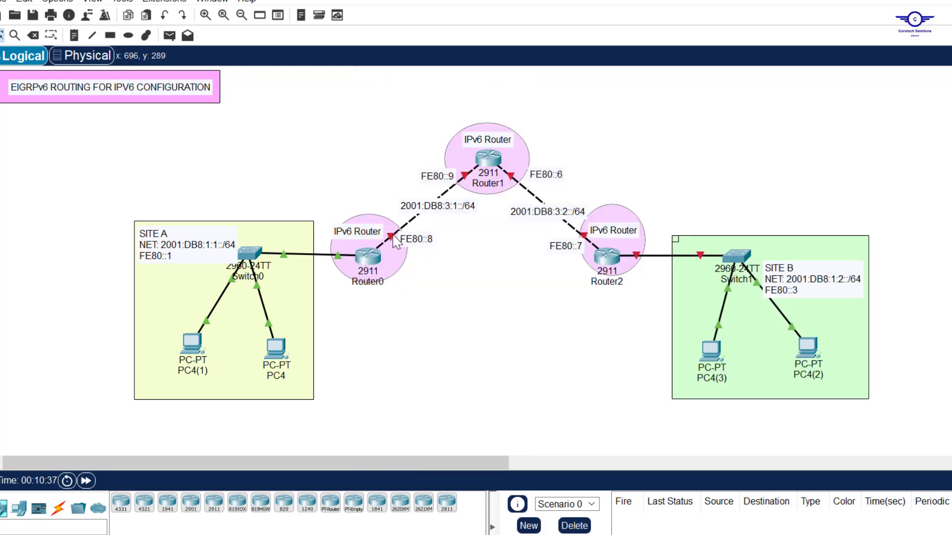
pyautogui.moveTo(394, 241)
pyautogui.click(368, 267)
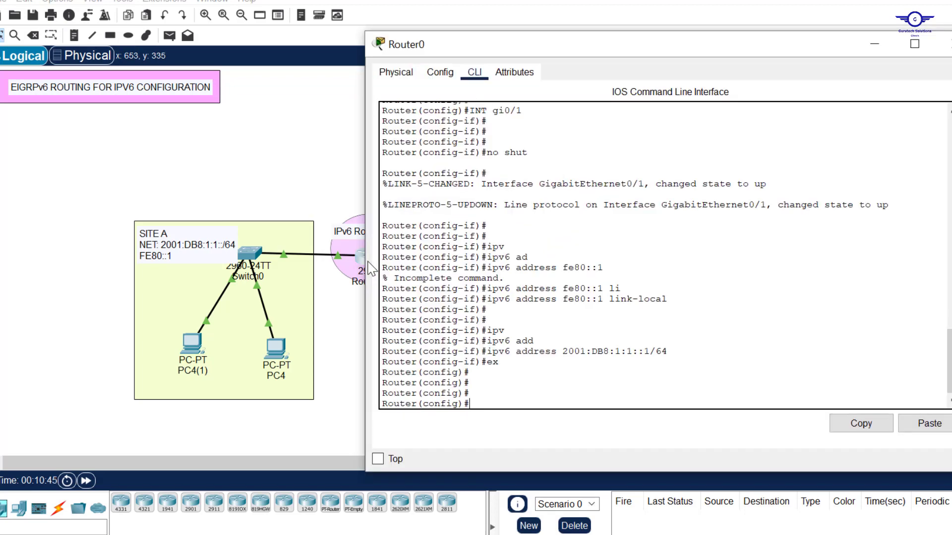
pyautogui.click(320, 186)
pyautogui.doubleClick(439, 210)
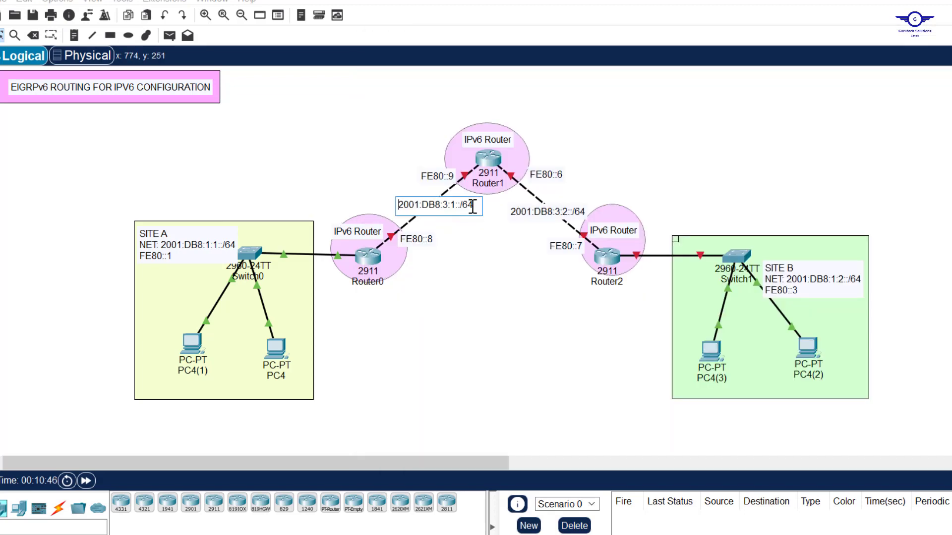
pyautogui.moveTo(478, 206); pyautogui.dragTo(338, 211)
pyautogui.hotkey('ctrl', 'c')
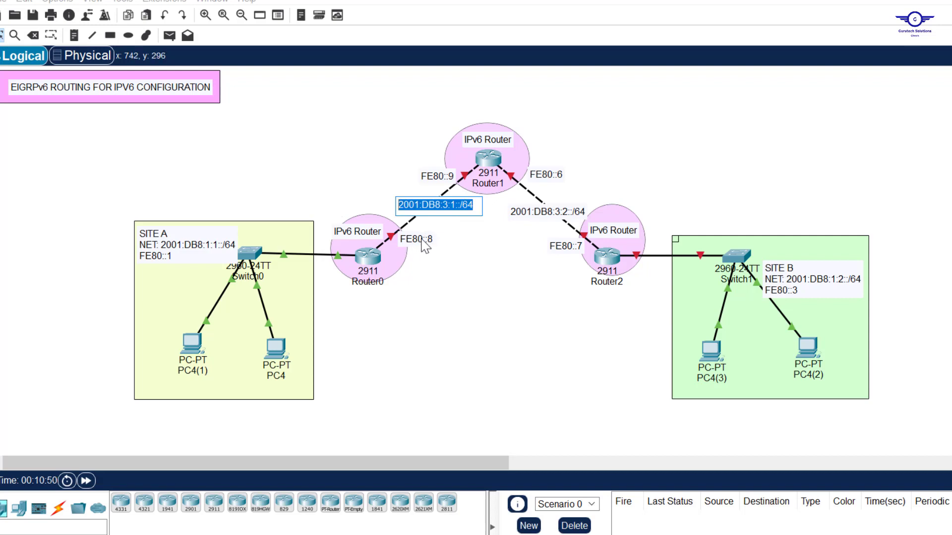
# In Router0's command line, enter interface gi0/0, which faces Router1, and enable it with no shut
pyautogui.click(368, 263)
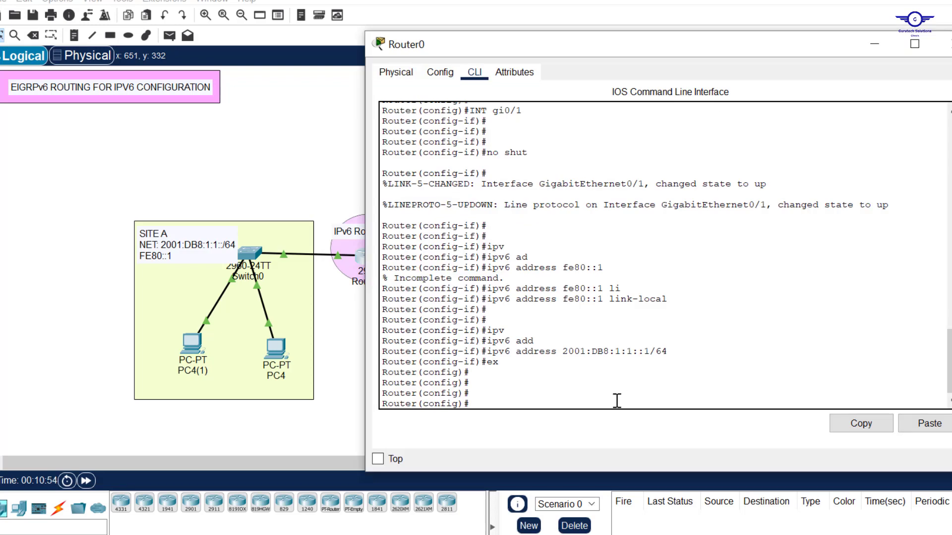
pyautogui.press('Up')
pyautogui.press('Up')
pyautogui.press('Up')
pyautogui.press('Up')
pyautogui.press('Up')
pyautogui.press('Up')
pyautogui.press('Up')
pyautogui.press('Up')
pyautogui.press('Up')
pyautogui.press('Up')
pyautogui.write('0')
pyautogui.press('Return')
pyautogui.write('nfig-if)#no')
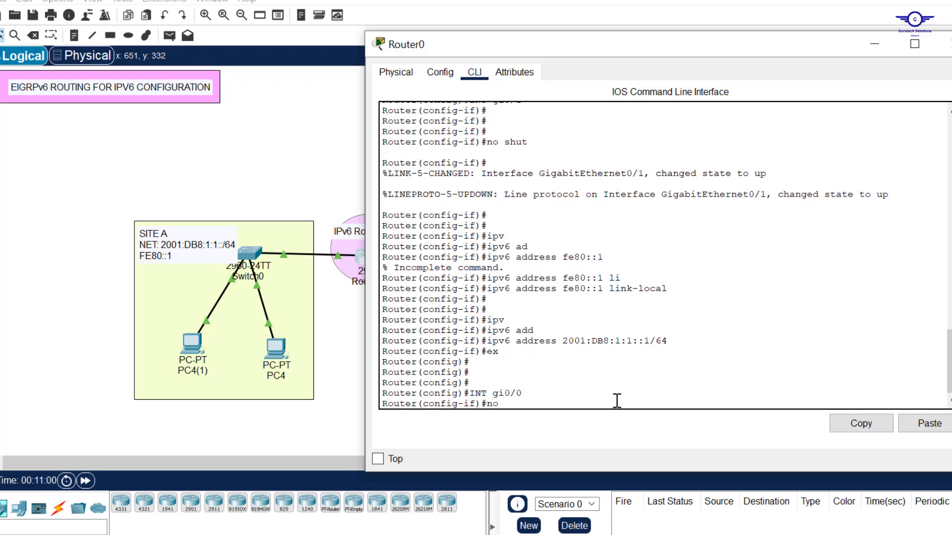
pyautogui.write(' shut')
pyautogui.press('Return')
pyautogui.press('Return')
pyautogui.press('Return')
pyautogui.press('Return')
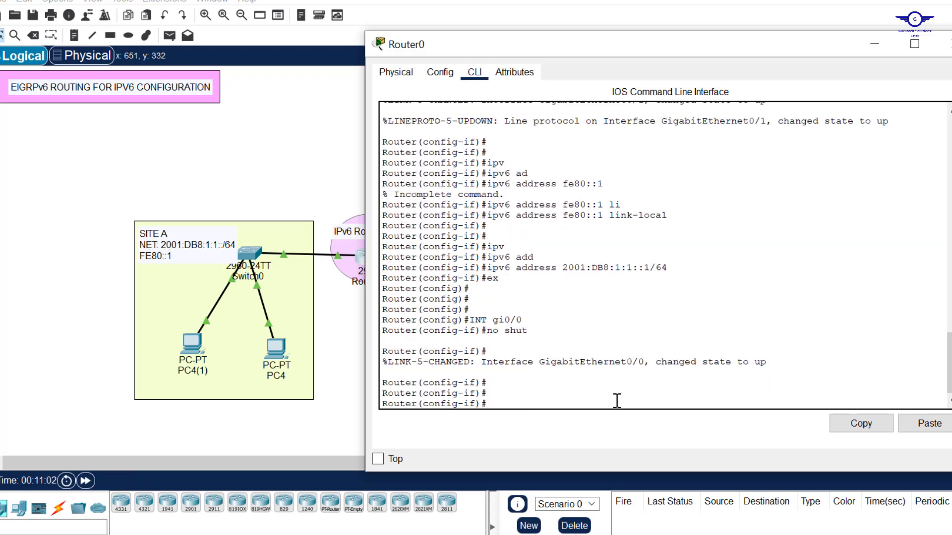
# Assign fe80::8 as the link-local IPv6 address of Router0's gi0/0 by editing the earlier link-local command
pyautogui.press('Up')
pyautogui.press('Up')
pyautogui.press('Up')
pyautogui.press('Up')
pyautogui.press('Up')
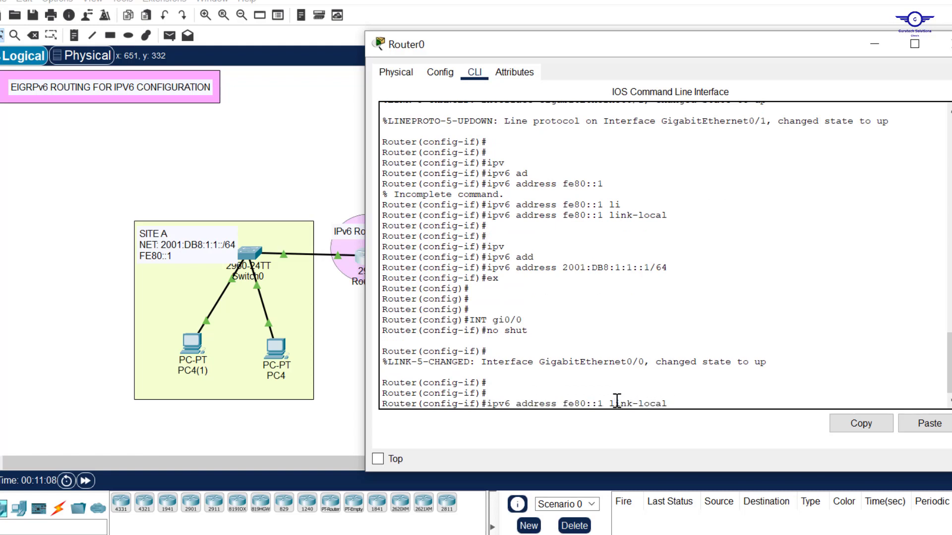
pyautogui.press('Left')
pyautogui.press('Left')
pyautogui.press('Left')
pyautogui.press('Left')
pyautogui.press('Left')
pyautogui.press('Left')
pyautogui.press('Left')
pyautogui.press('Left')
pyautogui.press('Left')
pyautogui.press('Left')
pyautogui.press('Left')
pyautogui.press('BackSpace')
pyautogui.write('8')
pyautogui.press('Return')
pyautogui.press('Return')
pyautogui.press('Return')
pyautogui.press('Return')
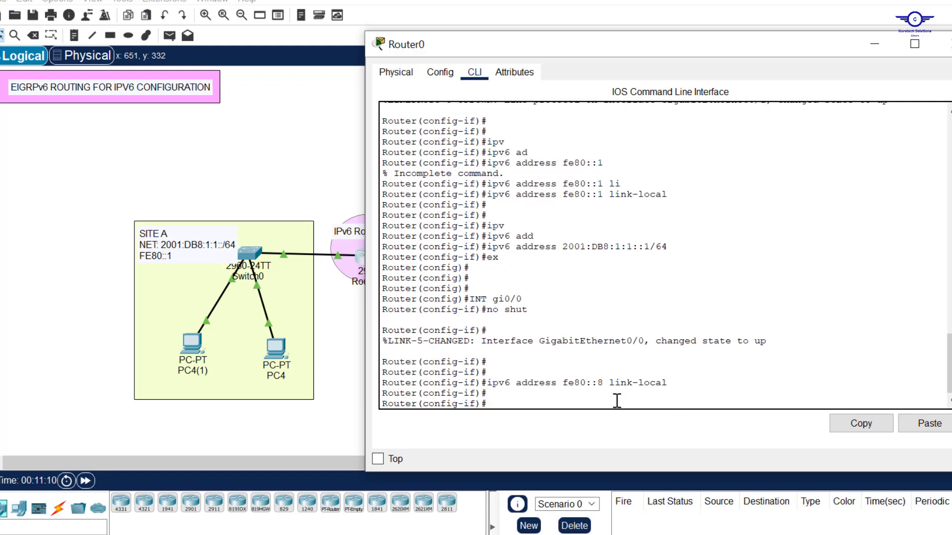
# Assign the IPv6 address 2001:DB8:3:1::1/64 to Router0's gi0/0, using the copied network address
pyautogui.write('ip')
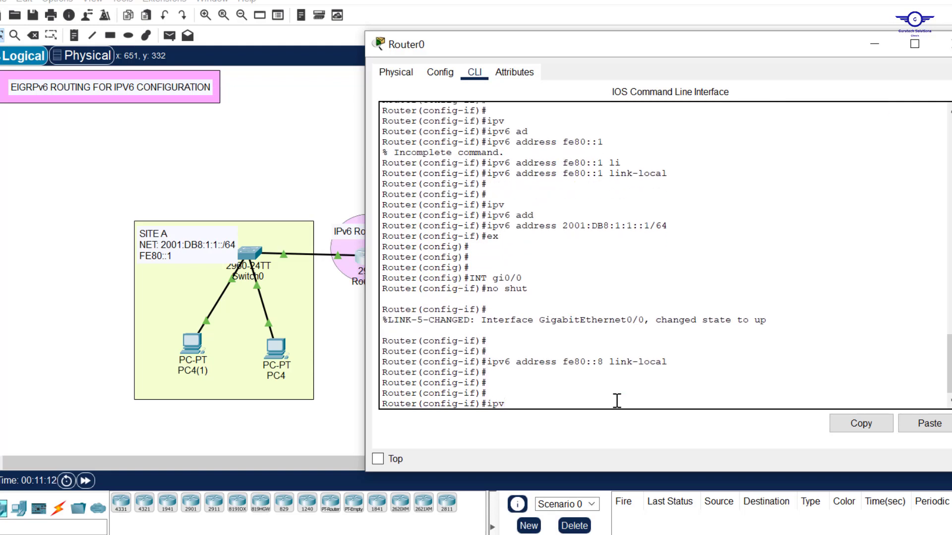
pyautogui.write('v')
pyautogui.press('Tab')
pyautogui.write('ad')
pyautogui.press('Tab')
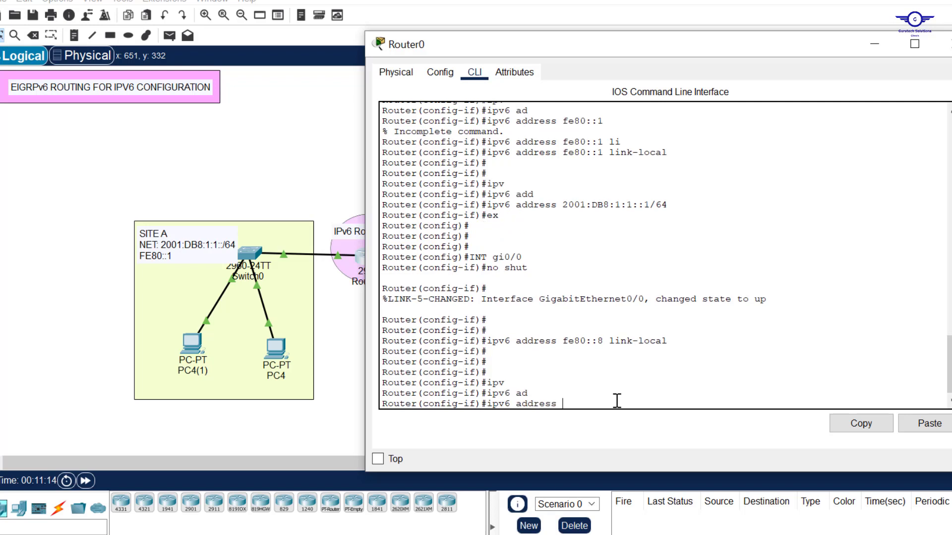
pyautogui.click(928, 423)
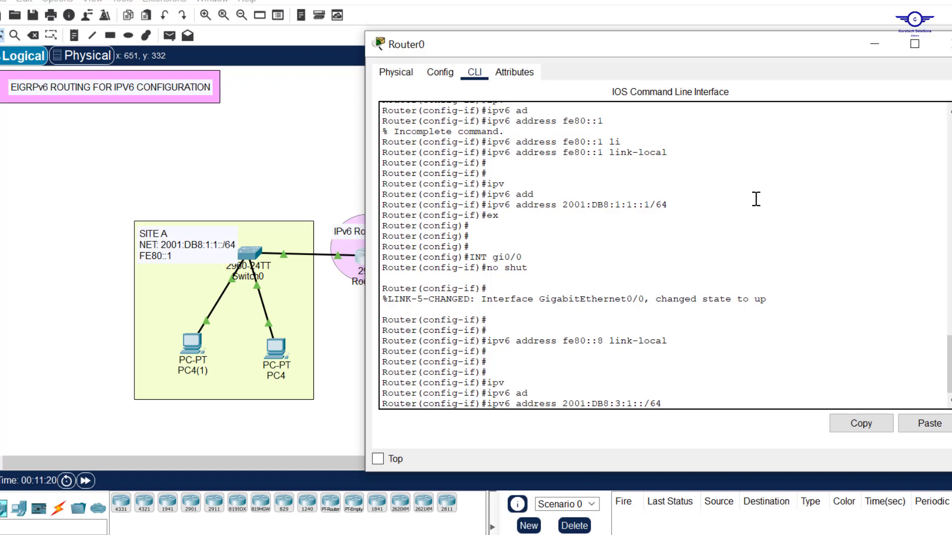
pyautogui.press('Return')
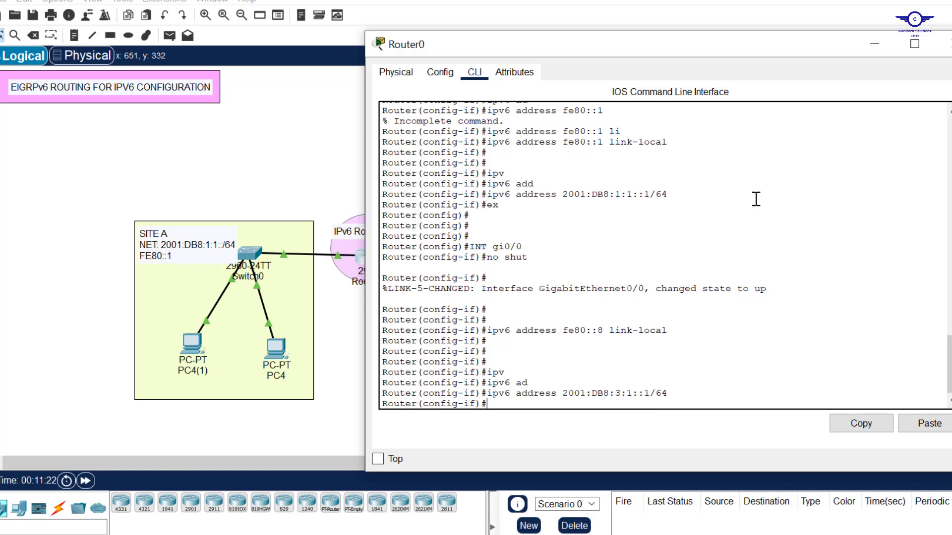
# Exit interface configuration on Router0, save the configuration with do wr, and close the router's window
pyautogui.write('exit')
pyautogui.press('Return')
pyautogui.press('Return')
pyautogui.press('Return')
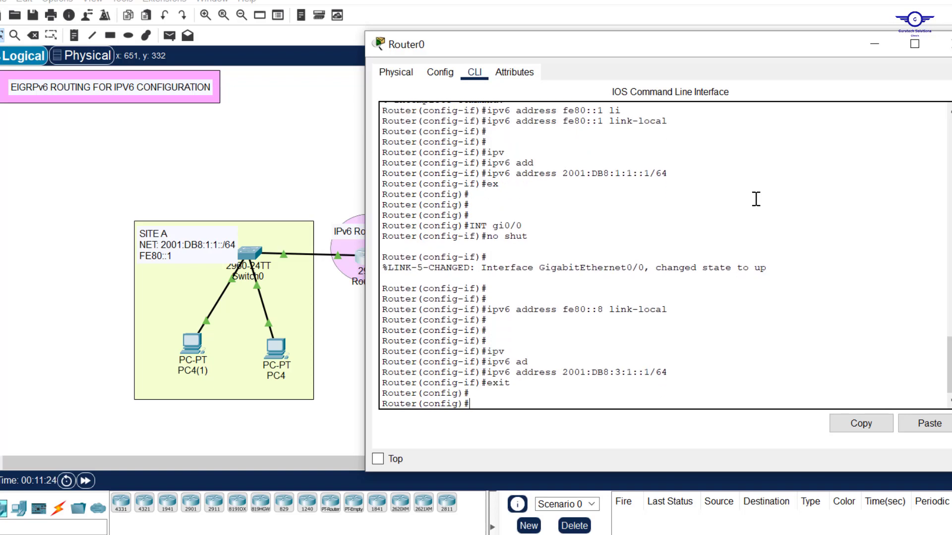
pyautogui.write('do wr')
pyautogui.press('Return')
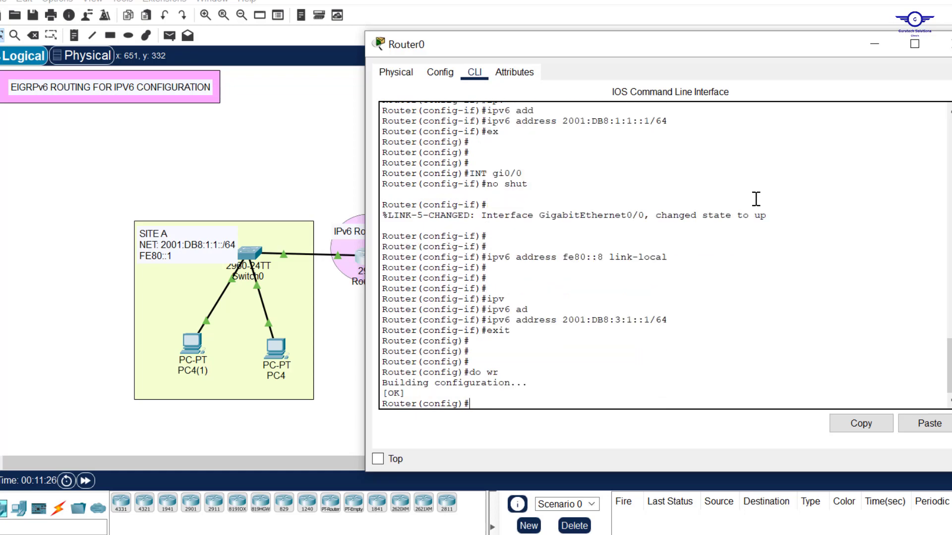
pyautogui.click(945, 44)
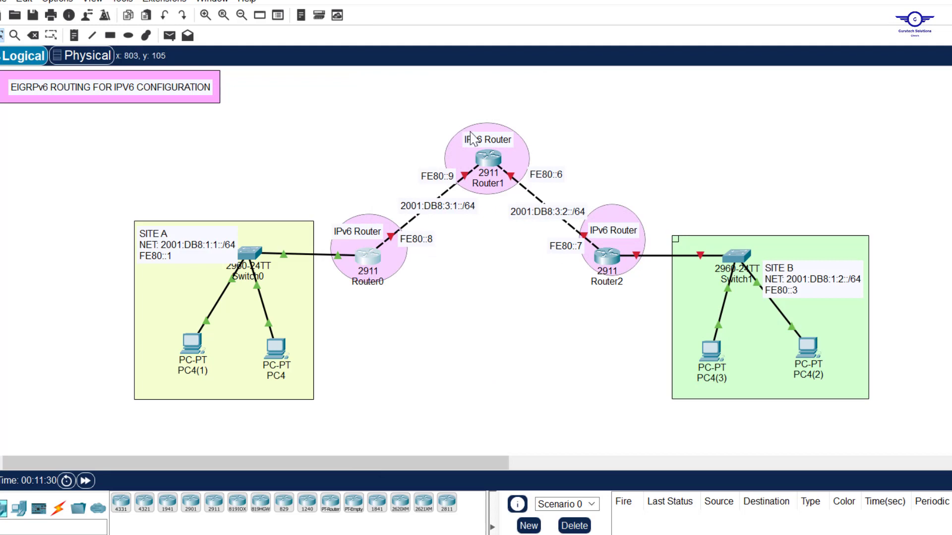
# In Router1's command line, enable interface gig0/1 and assign it the link-local IPv6 address fe80::9
pyautogui.click(369, 257)
pyautogui.click(490, 169)
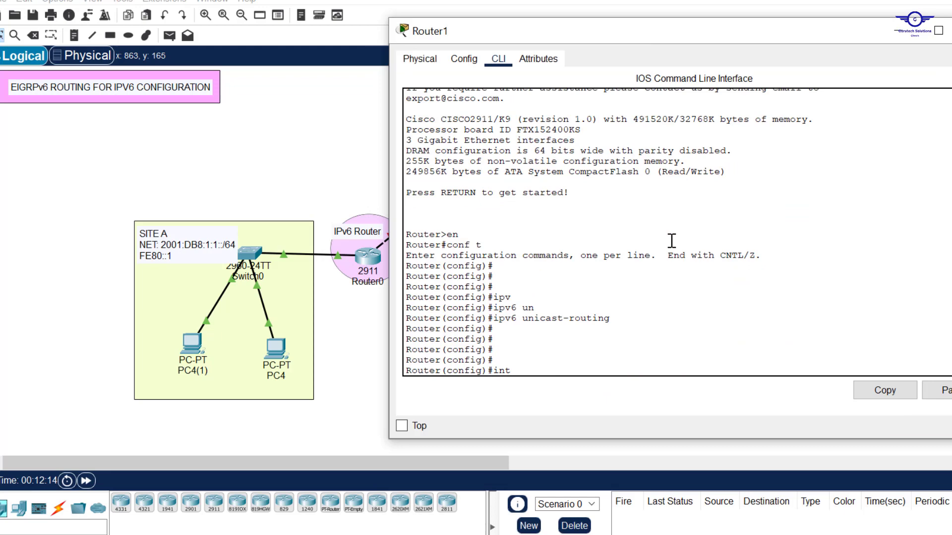
pyautogui.write('int gig0/1 no shut  ipv ipv6 add ipv6 address ')
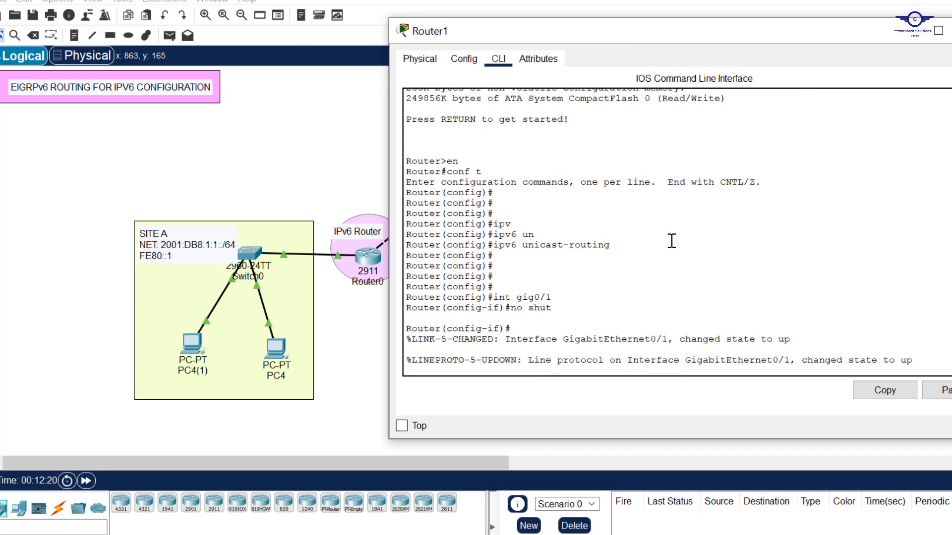
pyautogui.write('fe80::9 li')
pyautogui.moveTo(609, 75); pyautogui.dragTo(528, 82)
pyautogui.press('Tab')
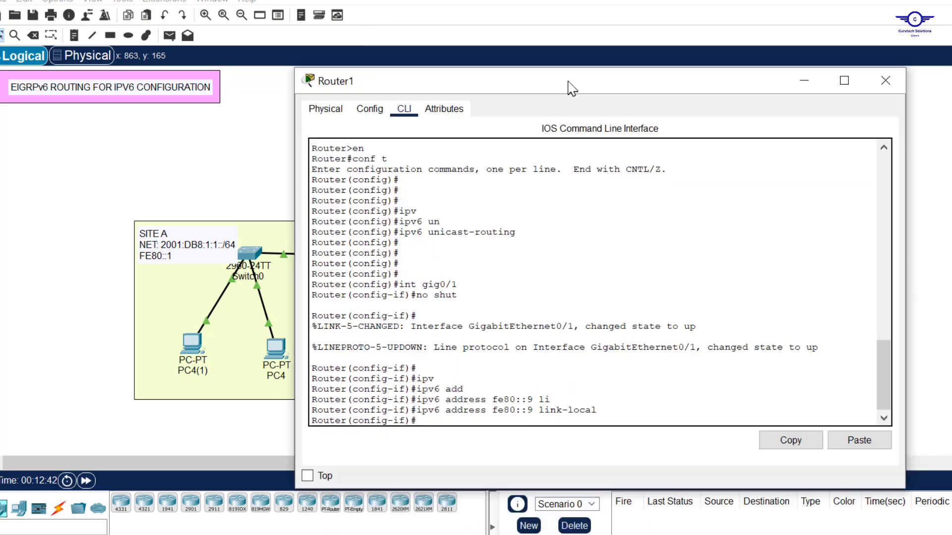
# Assign the IPv6 address 2001:DB8:3:1::2/64 to Router1's gig0/1 and exit the interface configuration
pyautogui.press('Return')
pyautogui.press('Return')
pyautogui.press('Return')
pyautogui.press('Return')
pyautogui.write('ipv\tadd')
pyautogui.click(882, 440)
pyautogui.press('Return')
pyautogui.write('exi')
pyautogui.press('Return')
pyautogui.press('Return')
pyautogui.press('Return')
pyautogui.press('Return')
# Enable Router1's gig0/0, assign it the link-local IPv6 address fe80::6, and copy the network address from the link label toward Router2
pyautogui.write('int gig0/0')
pyautogui.moveTo(622, 83); pyautogui.dragTo(579, 289)
pyautogui.press('Return')
pyautogui.write('no shut')
pyautogui.doubleClick(547, 212)
pyautogui.hotkey('ctrl', 'c')
pyautogui.write('ipv6 address fe80::6 link-local   ipv ipv6 ad ipv6 address')
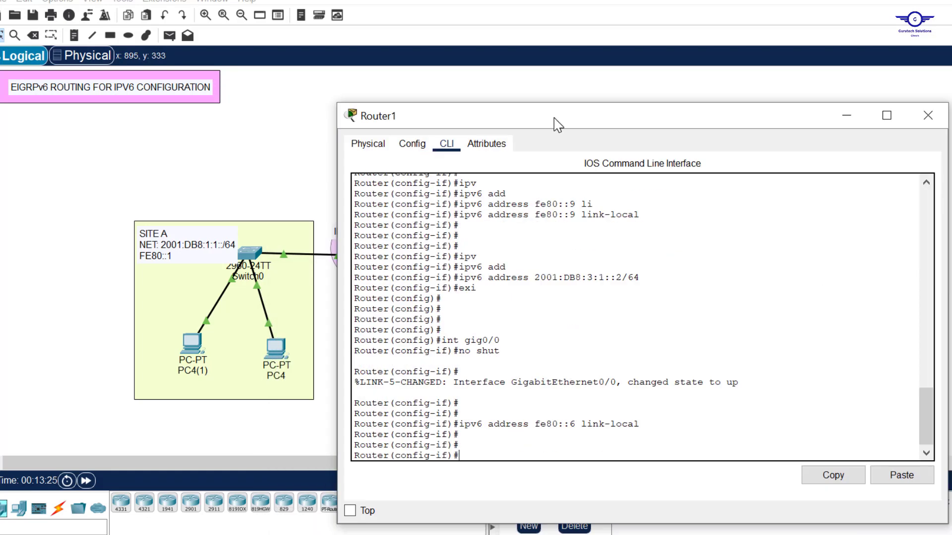
# Assign 2001:DB8:3:2::2/64 to Router1's gig0/0 and save the configuration with do wr, closing the router's window
pyautogui.click(901, 475)
pyautogui.press('Return')
pyautogui.write('exit')
pyautogui.click(928, 114)
# In Router2's command line, enable IPv6 unicast routing and bring up interface gig0/0
pyautogui.click(609, 244)
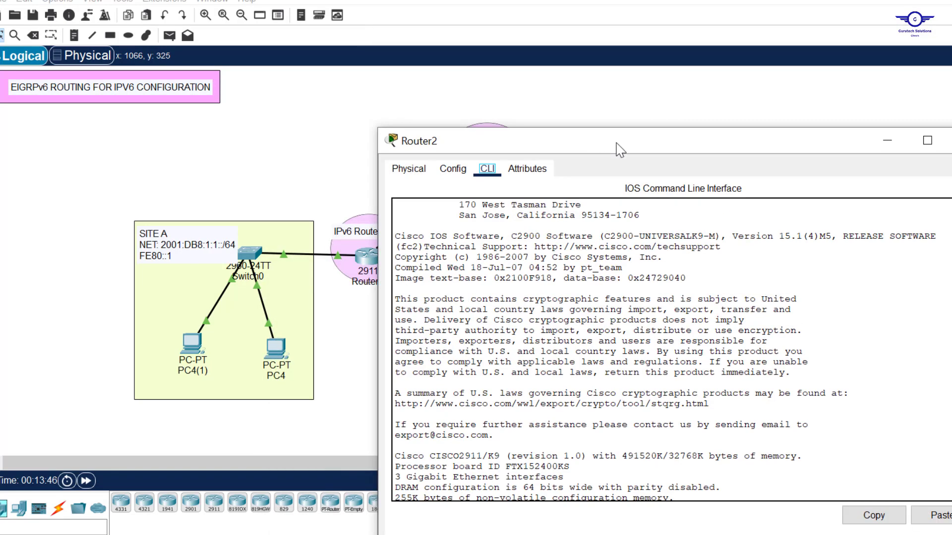
pyautogui.write('en conf t  ipv\tun\t       int gig0/0    no shut')
pyautogui.moveTo(591, 117); pyautogui.dragTo(631, 66)
# Assign link-local fe80::7 and the address 2001:DB8:3:2::1/64 to Router2's gig0/0, and enable interface gig0/1
pyautogui.write('ipv\tad\tfe80::7 li\t     ipv\tad\t2001:DB8:3:2::/64')
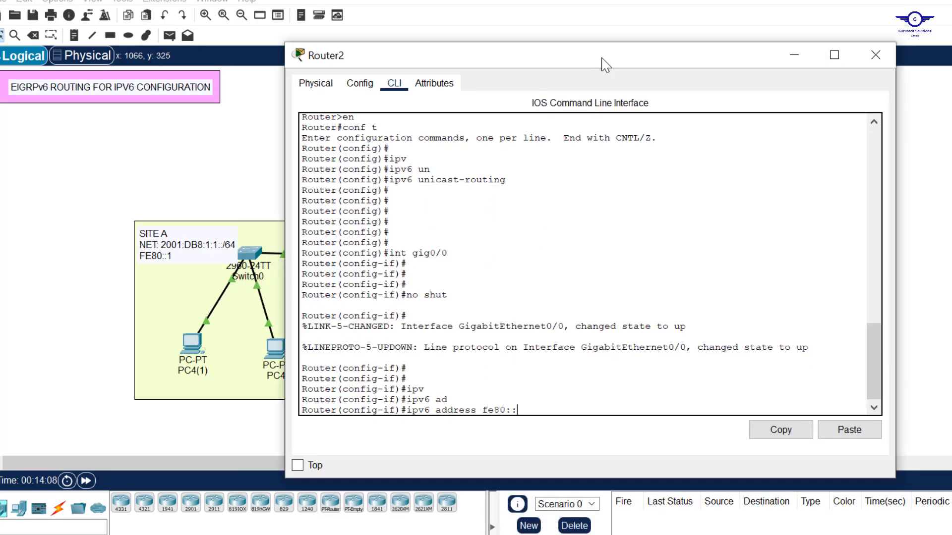
pyautogui.press('Left')
pyautogui.press('Left')
pyautogui.press('Left')
pyautogui.write('1 exit     int gig0/1 no shut')
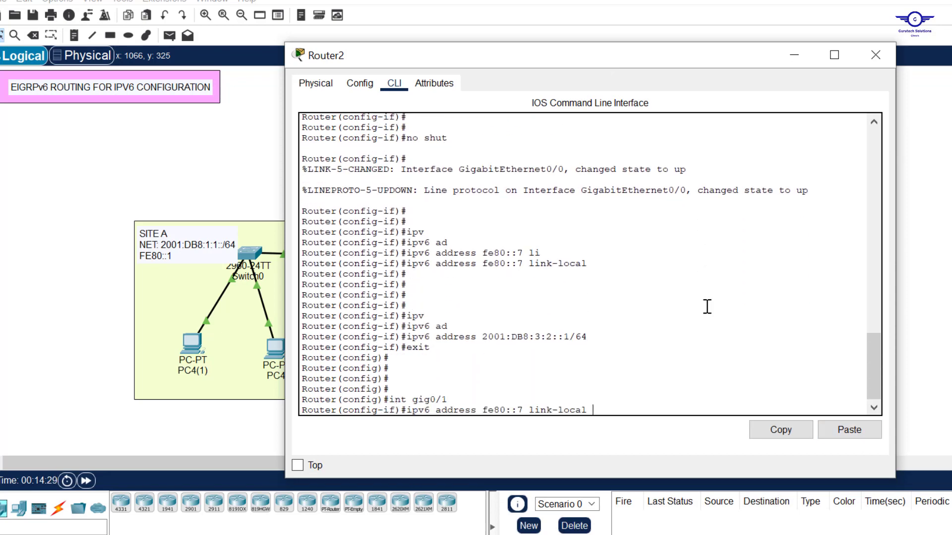
# Assign fe80::1 as the link-local IPv6 address of Router2's gig0/1 by editing the earlier link-local command
pyautogui.press('Up')
pyautogui.press('Up')
pyautogui.press('Up')
pyautogui.press('Up')
pyautogui.press('Up')
pyautogui.press('Left')
pyautogui.press('Left')
pyautogui.press('Left')
pyautogui.press('Left')
pyautogui.press('Left')
pyautogui.press('Left')
pyautogui.press('Left')
pyautogui.press('Left')
pyautogui.press('Left')
pyautogui.press('Left')
pyautogui.press('Left')
pyautogui.moveTo(643, 62); pyautogui.dragTo(636, 133)
pyautogui.press('BackSpace')
pyautogui.write('1  ipv\tad')
# Assign 2001:DB8:1:2::1/64 to Router2's gig0/1 using the network address copied from the Site B label, and exit the interface
pyautogui.moveTo(759, 285); pyautogui.dragTo(838, 285)
pyautogui.hotkey('ctrl', 'c')
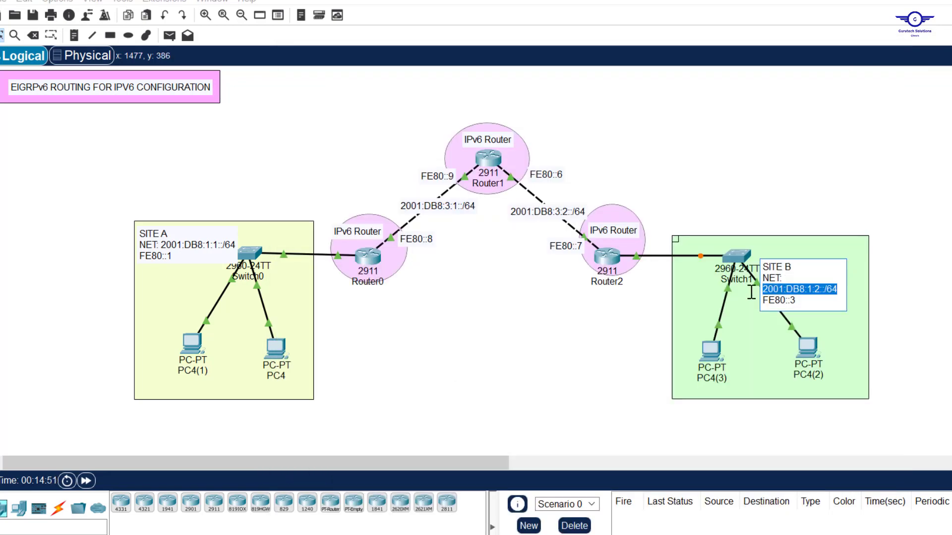
pyautogui.click(609, 250)
pyautogui.click(839, 501)
pyautogui.write('ex     ')
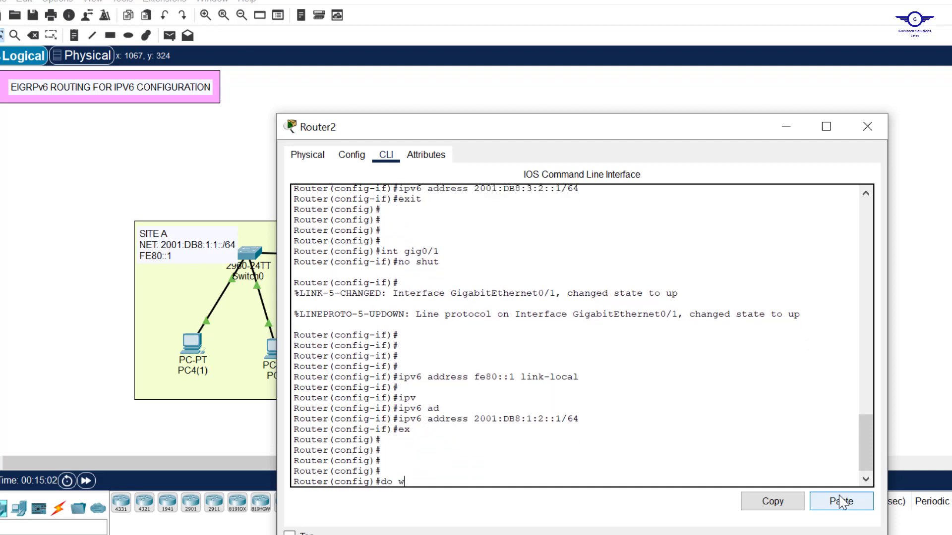
# Save Router2's configuration with do wr and close the router's window
pyautogui.write('do wr')
pyautogui.press('Return')
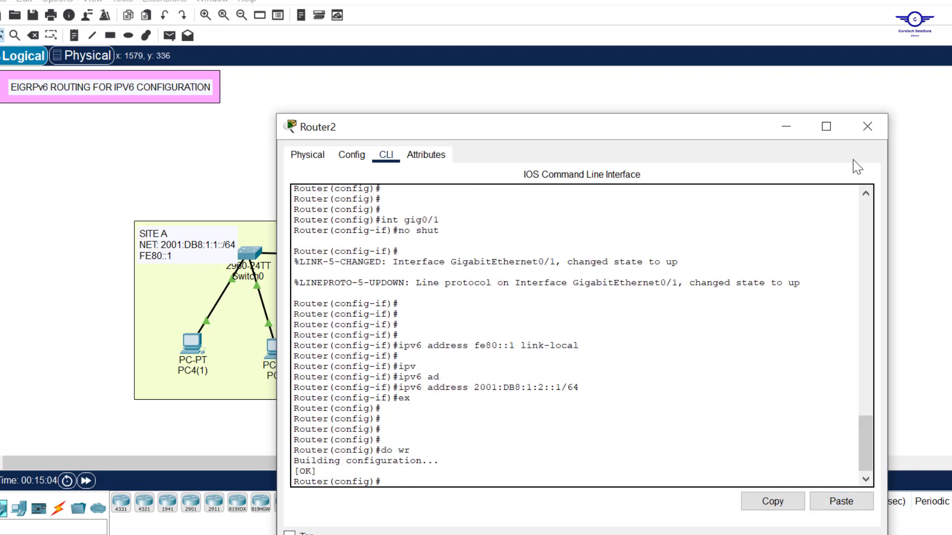
pyautogui.click(866, 127)
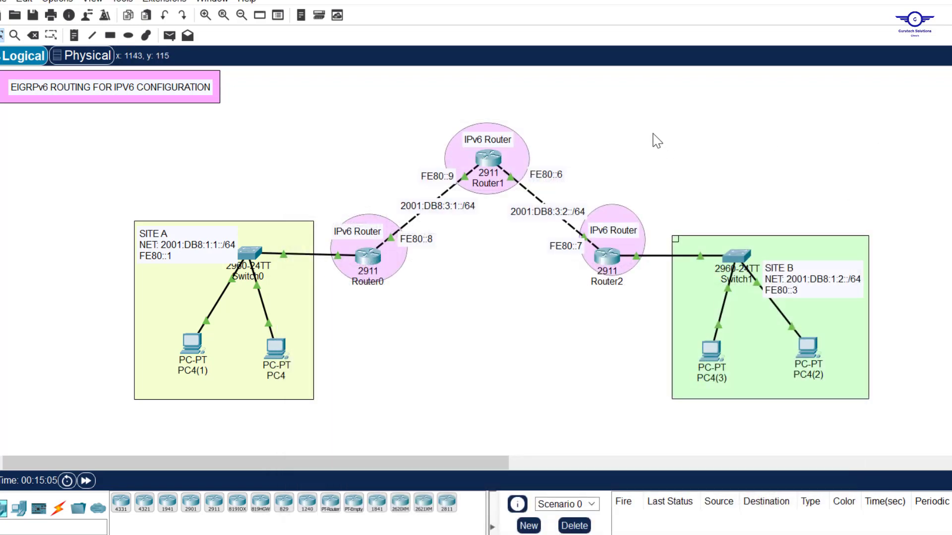
# List Router1's IPv6 interfaces with do sh ipv6 interf bri and examine the addresses of GigabitEthernet0/0 and GigabitEthernet0/1
pyautogui.click(486, 161)
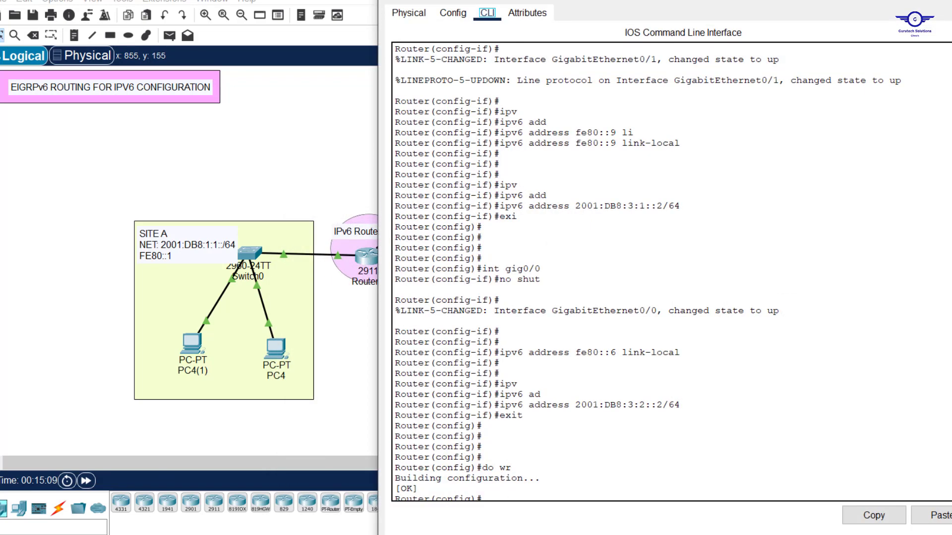
pyautogui.moveTo(665, 1); pyautogui.dragTo(643, 67)
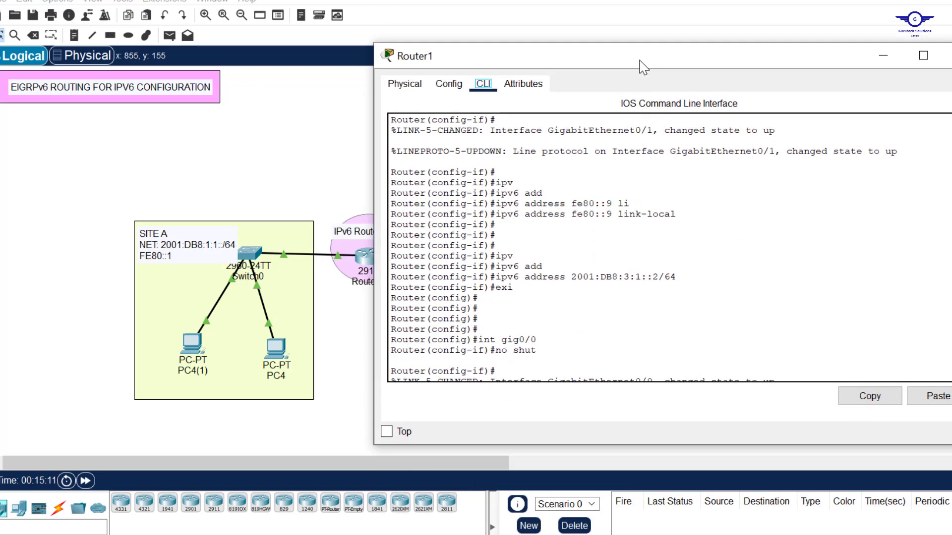
pyautogui.scroll(-8, 659, 212)
pyautogui.write('do sh ipv6 interf br')
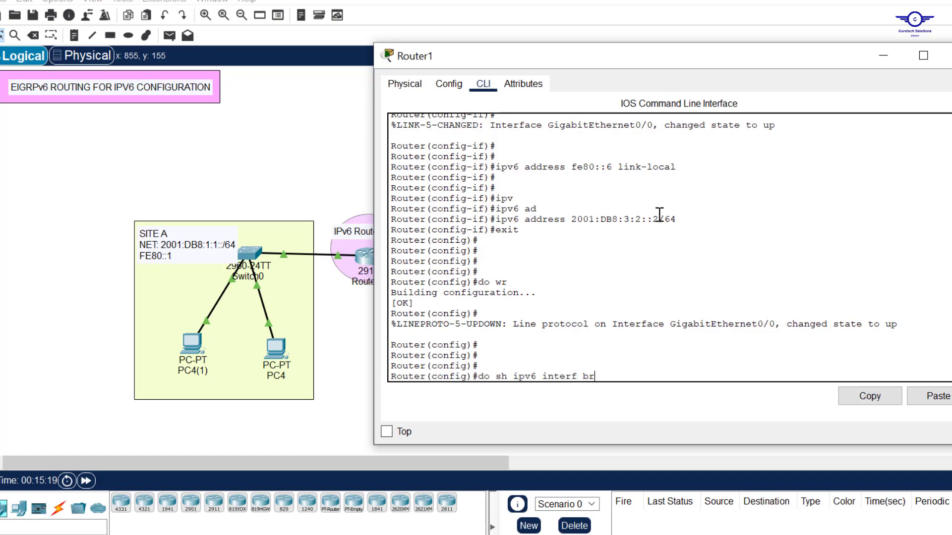
pyautogui.write('i')
pyautogui.press('Return')
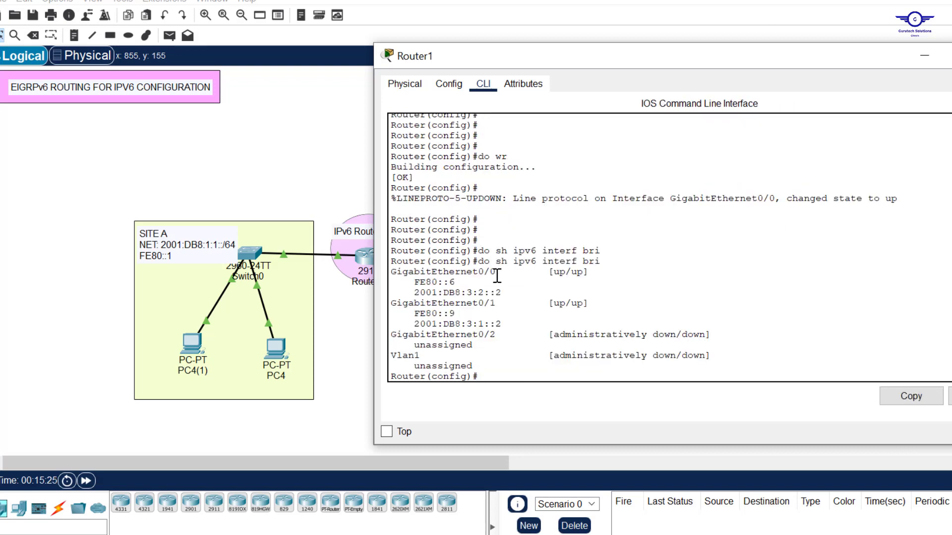
pyautogui.moveTo(503, 292); pyautogui.dragTo(419, 280)
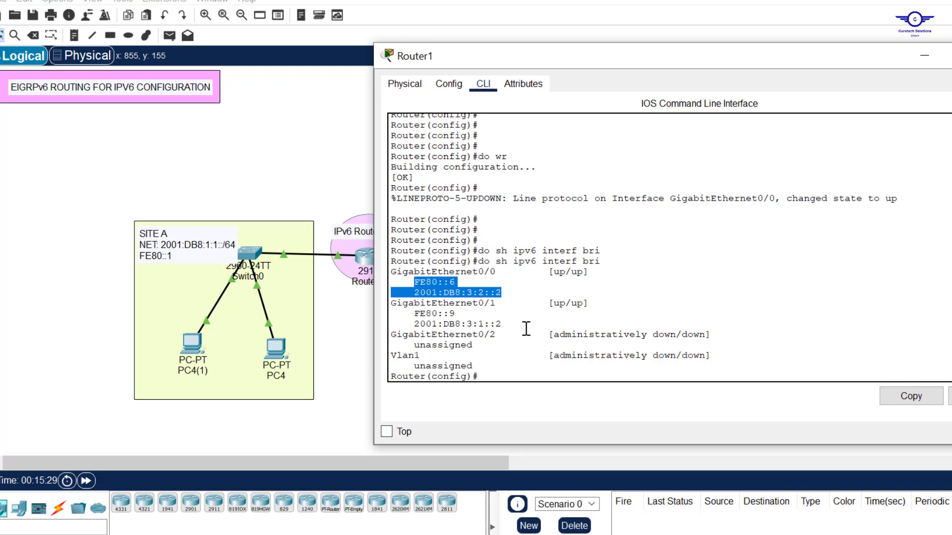
pyautogui.moveTo(506, 325); pyautogui.dragTo(419, 313)
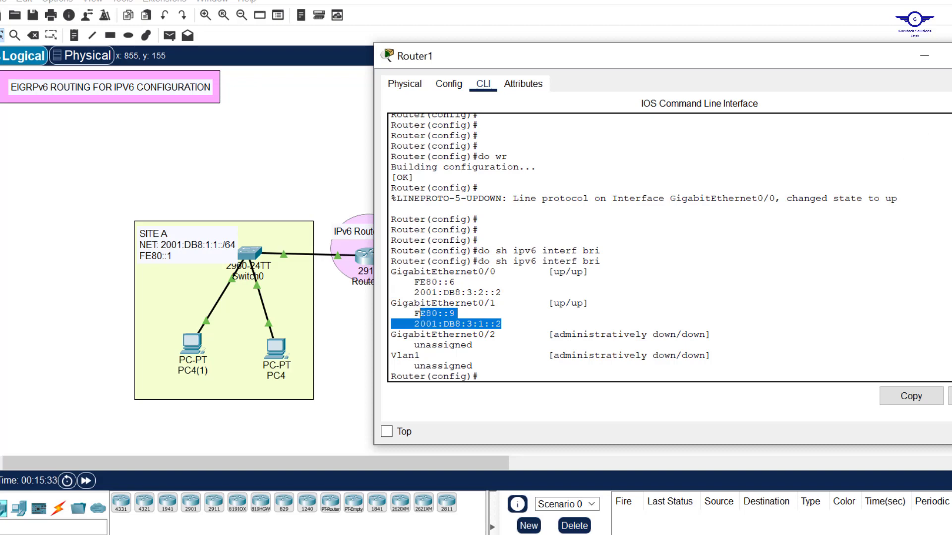
pyautogui.click(924, 55)
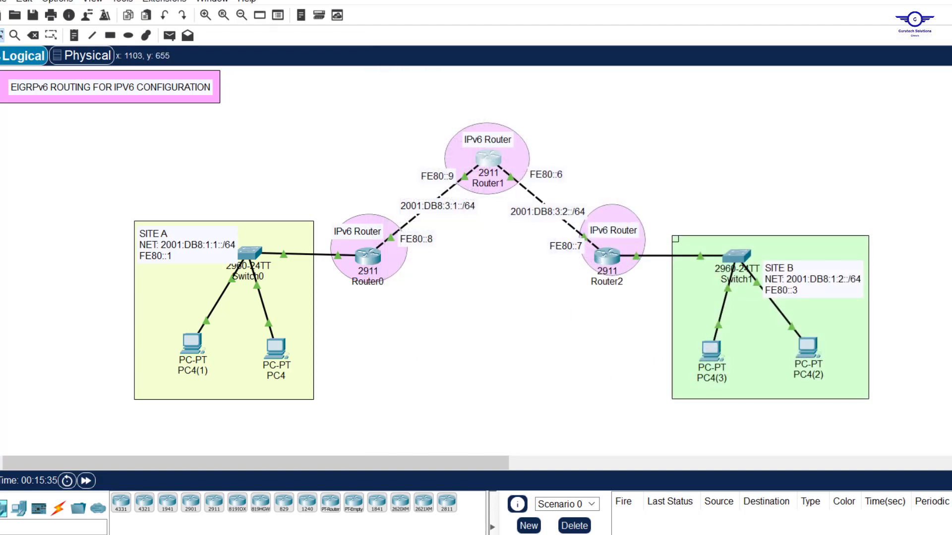
# Switch to config-guide.txt in Notepad, review the router interface addressing and PC IPv6 steps, and return to the topology
pyautogui.hotkey('alt', 'Tab')
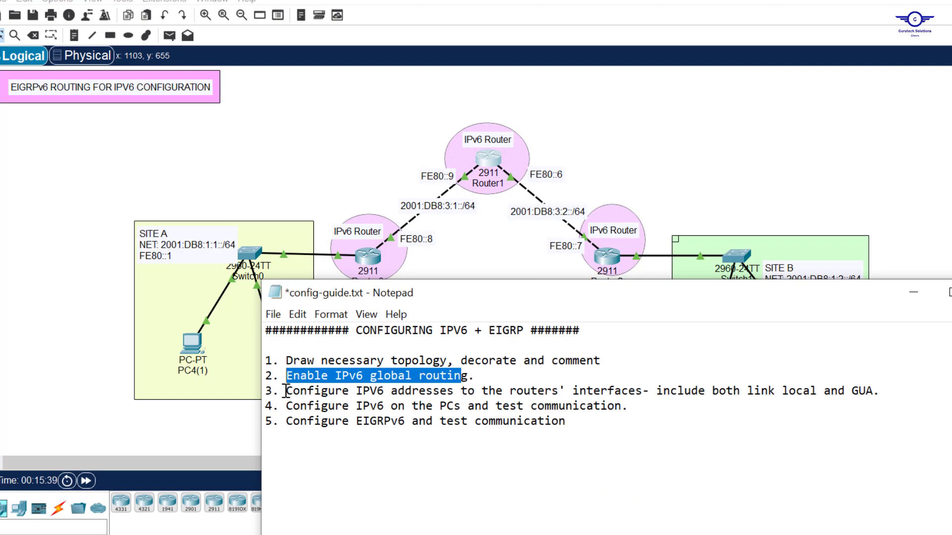
pyautogui.moveTo(287, 391); pyautogui.dragTo(490, 394)
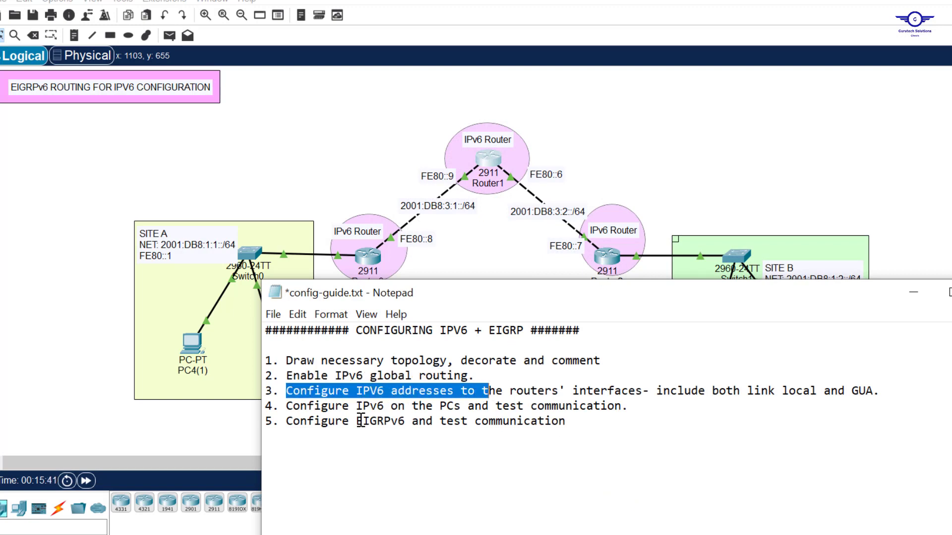
pyautogui.moveTo(293, 407); pyautogui.dragTo(639, 404)
pyautogui.click(478, 248)
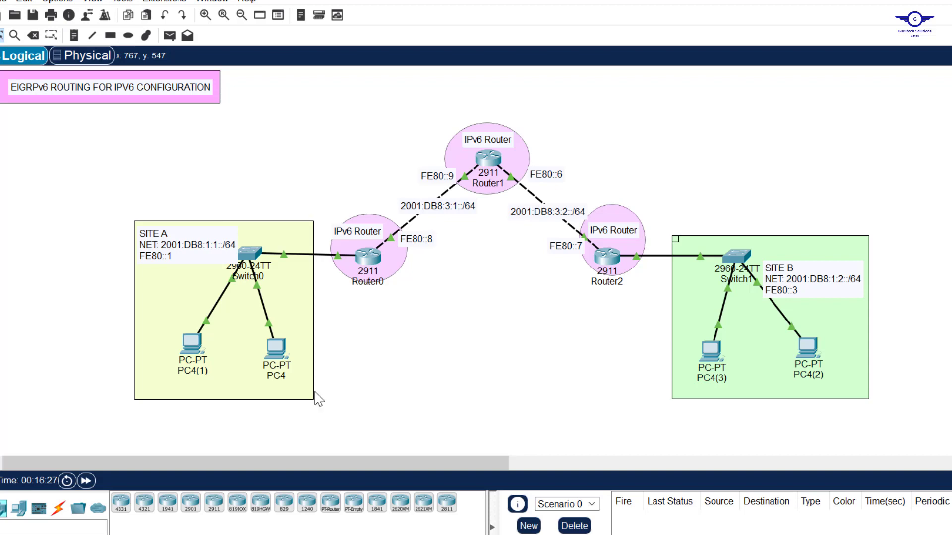
# Open PC4(1)'s IP configuration and request its IPv6 settings again by switching from Static back to Automatic
pyautogui.click(191, 349)
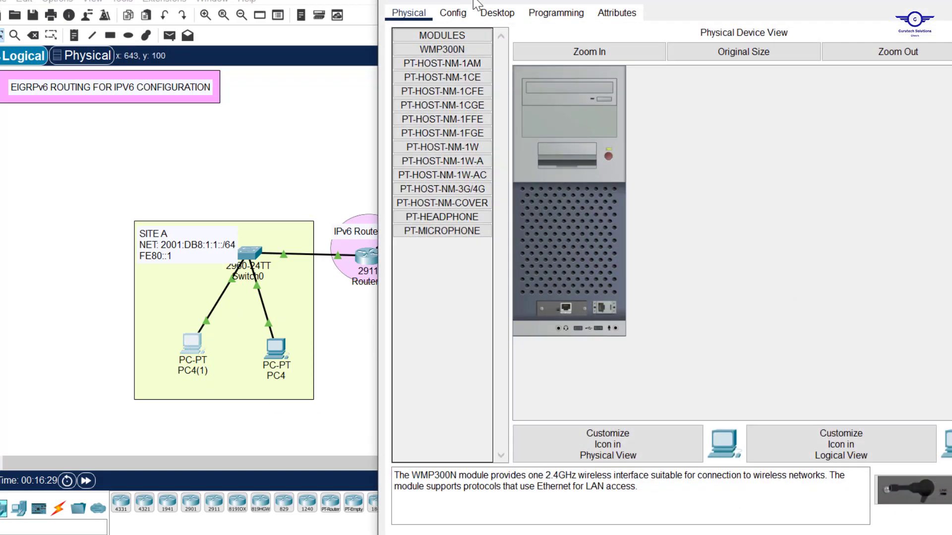
pyautogui.moveTo(577, 25); pyautogui.dragTo(576, 90)
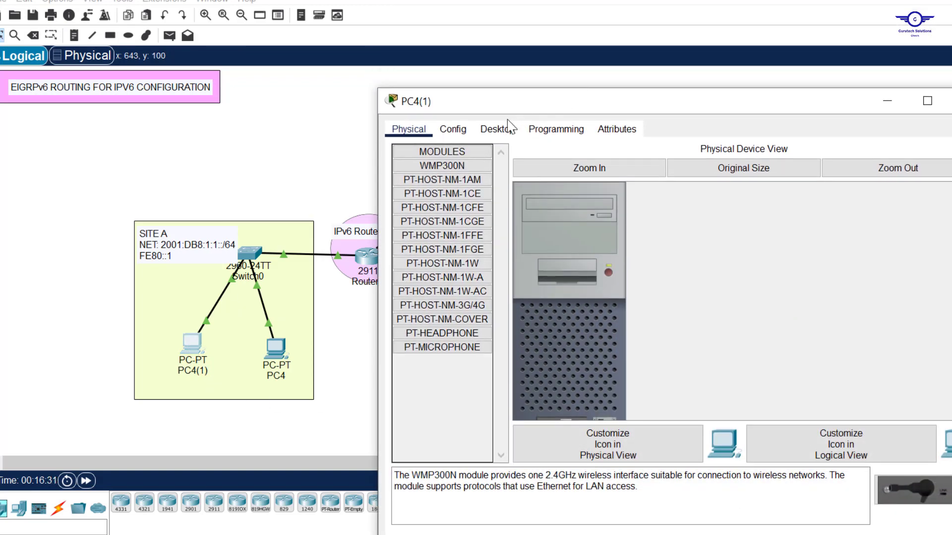
pyautogui.click(498, 129)
pyautogui.click(452, 198)
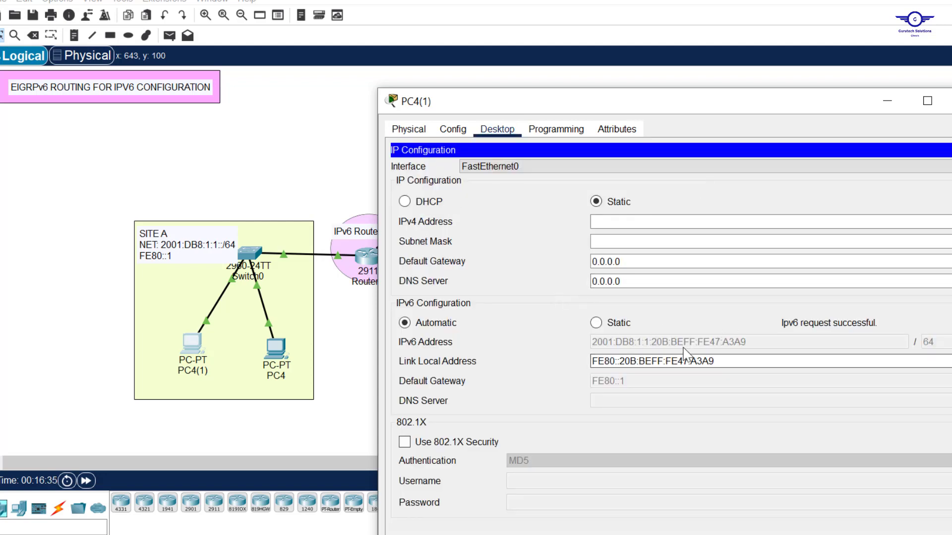
pyautogui.click(597, 325)
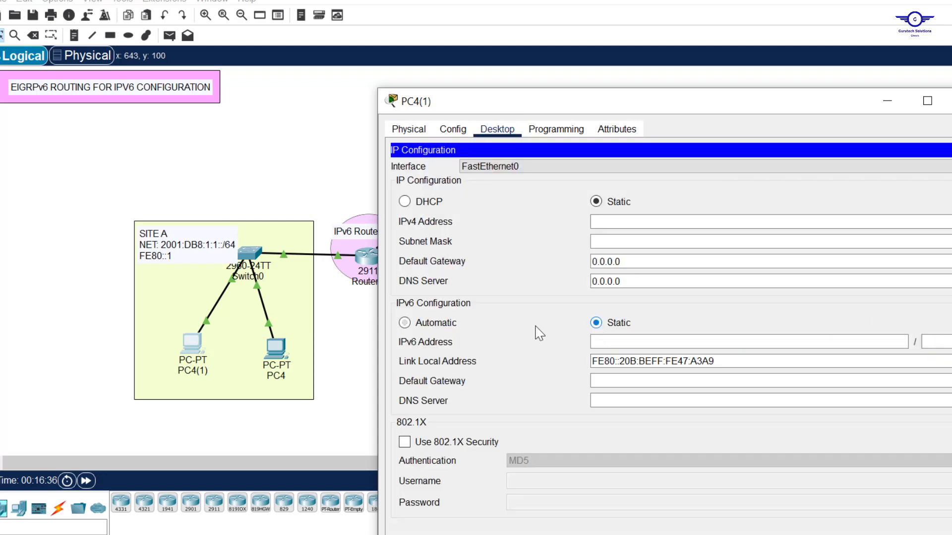
pyautogui.click(419, 325)
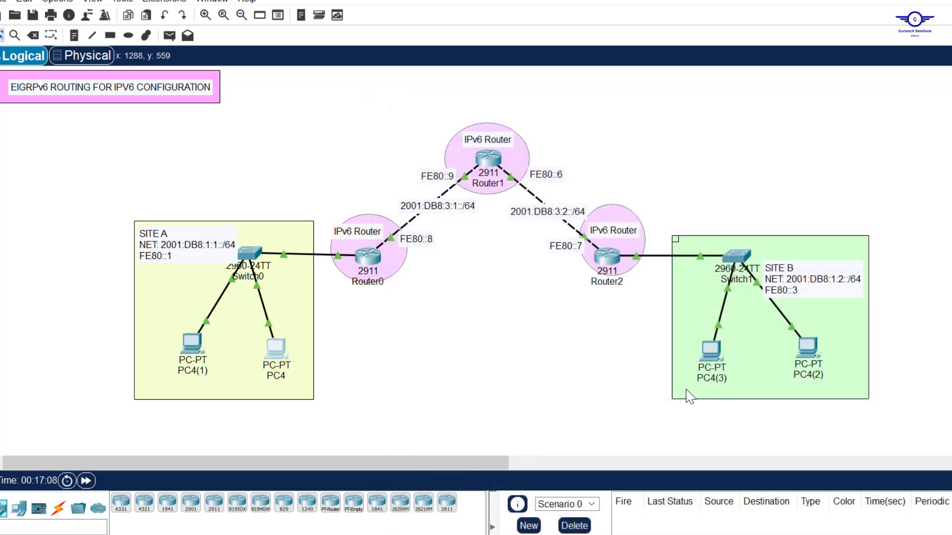
# Open PC4(3)'s IP configuration in Site B and switch its IPv6 setting to Static and back to Automatic
pyautogui.click(711, 349)
pyautogui.click(501, 14)
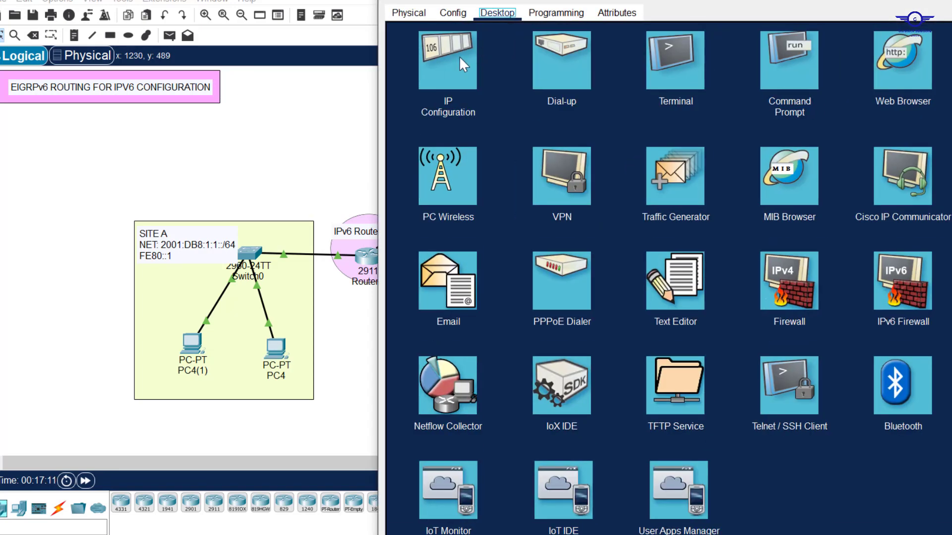
pyautogui.click(459, 55)
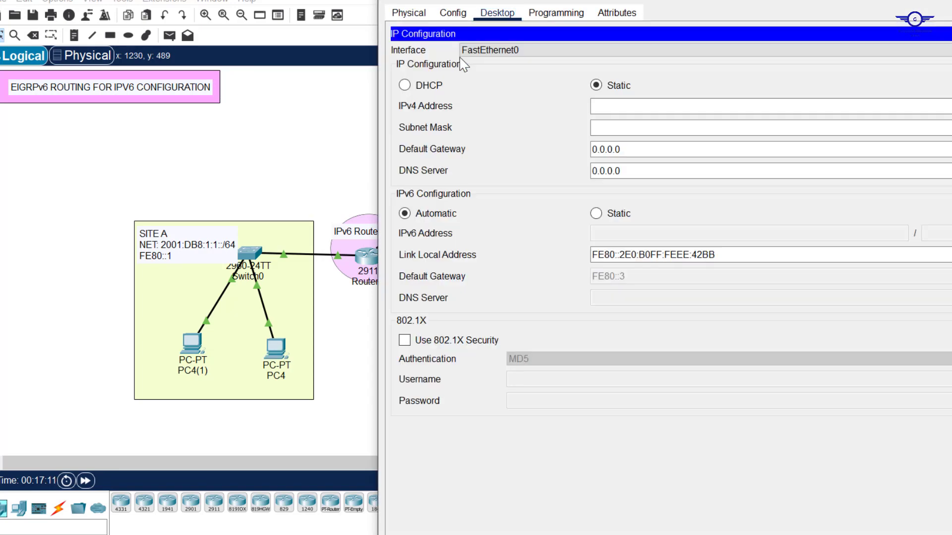
pyautogui.click(596, 213)
pyautogui.click(432, 217)
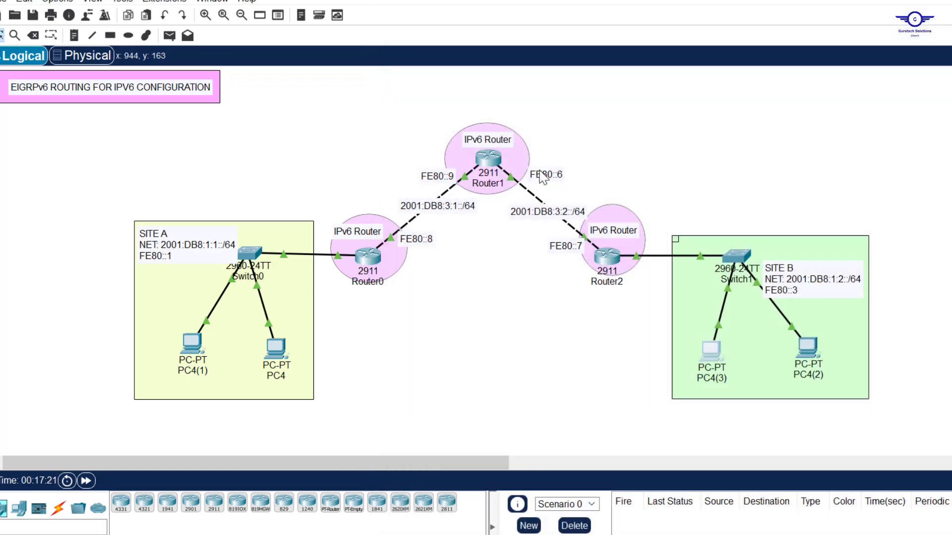
# In Router2's command line, re-enter interface gig0/1 and remove its fe80::1 link-local IPv6 address
pyautogui.click(614, 261)
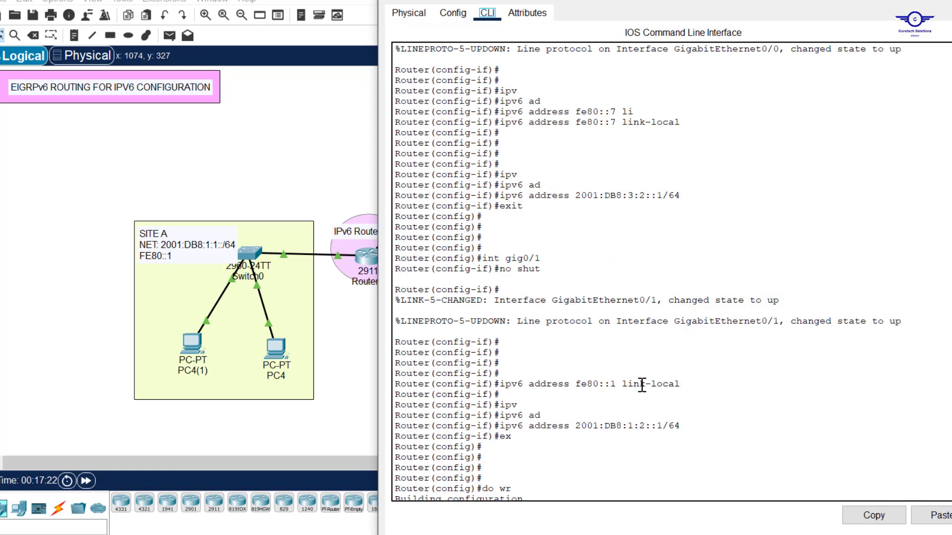
pyautogui.moveTo(616, 384); pyautogui.dragTo(506, 384)
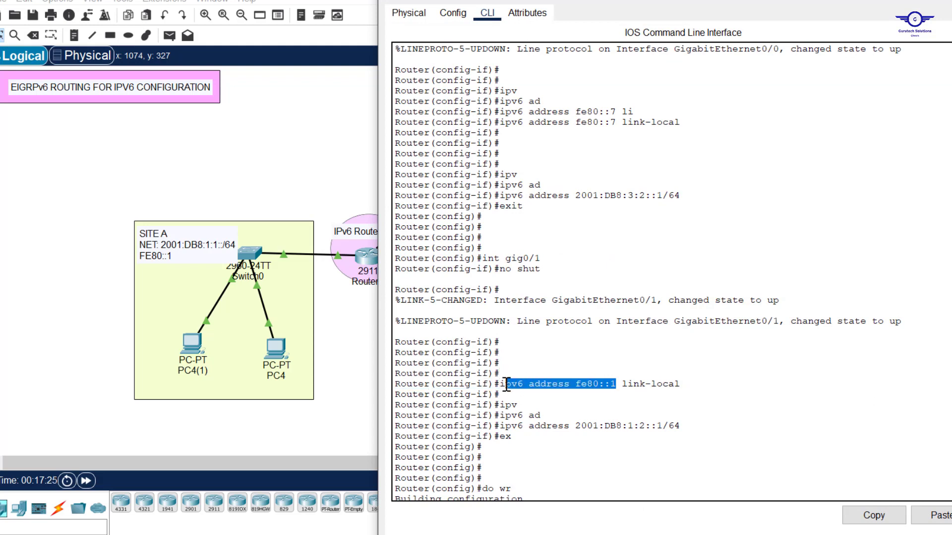
pyautogui.click(617, 392)
pyautogui.press('Return')
pyautogui.press('Return')
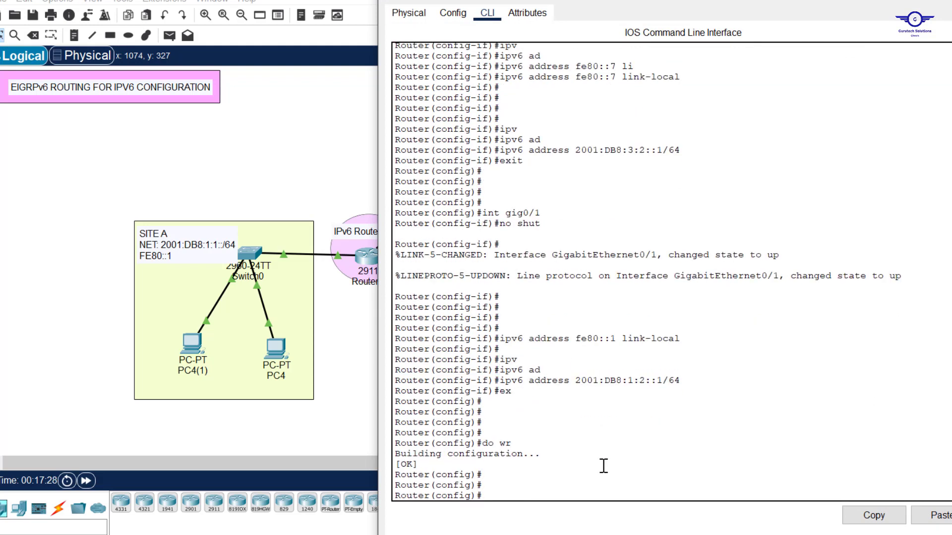
pyautogui.press('Up')
pyautogui.press('Up')
pyautogui.press('Up')
pyautogui.press('Up')
pyautogui.press('Up')
pyautogui.press('Up')
pyautogui.press('Up')
pyautogui.press('Up')
pyautogui.press('Return')
pyautogui.press('Up')
pyautogui.press('Up')
pyautogui.press('Up')
pyautogui.press('Up')
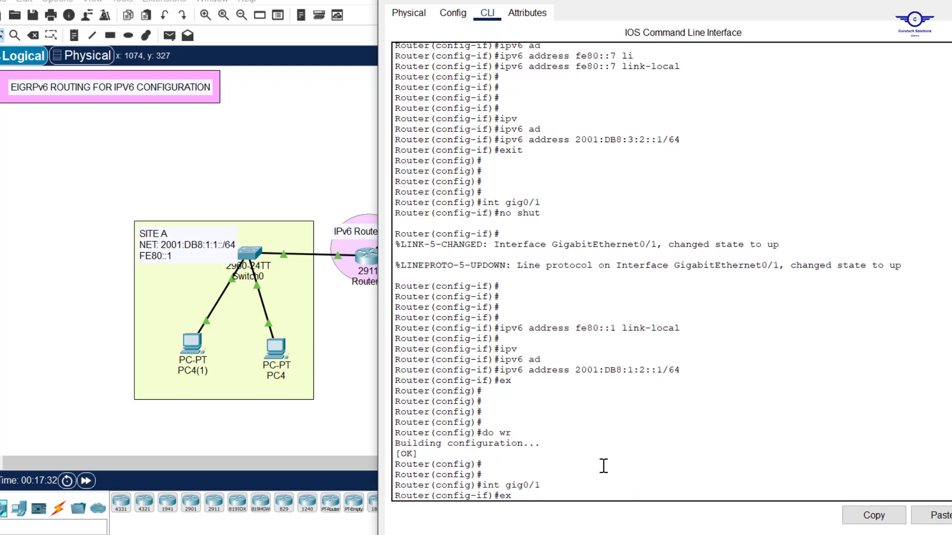
pyautogui.press('Up')
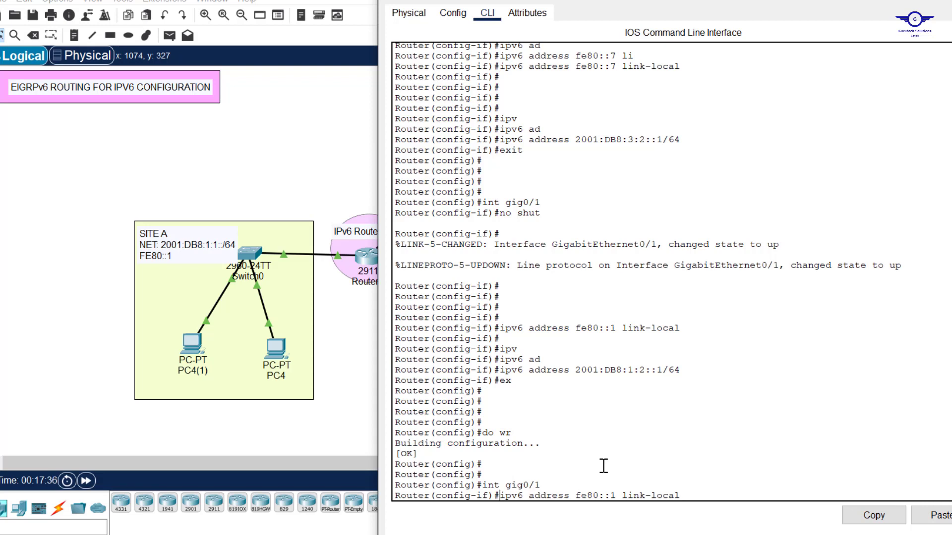
pyautogui.write('no')
pyautogui.press('Return')
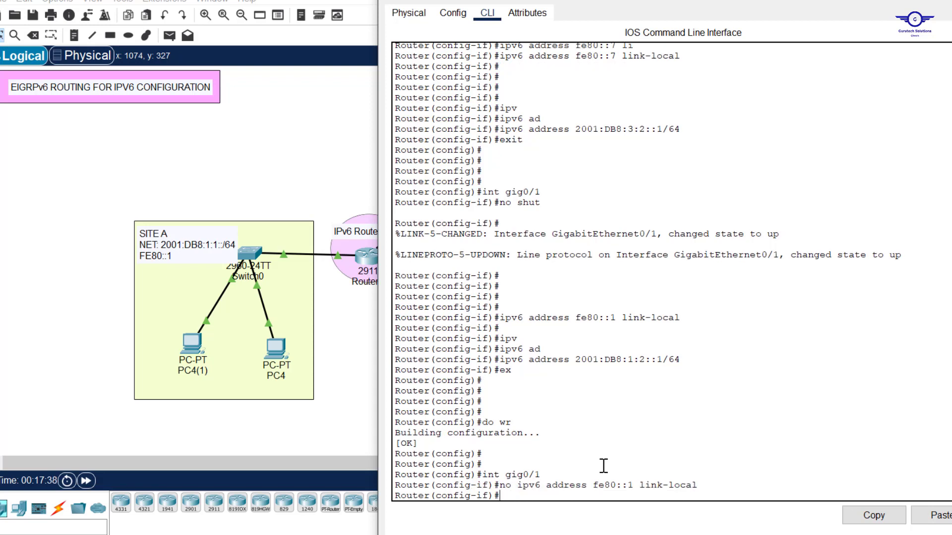
# Assign fe80::3 as the link-local IPv6 address of Router2's gig0/1 interface
pyautogui.press('Return')
pyautogui.press('Return')
pyautogui.press('Return')
pyautogui.press('Up')
pyautogui.press('Up')
pyautogui.press('Up')
pyautogui.press('Up')
pyautogui.press('Up')
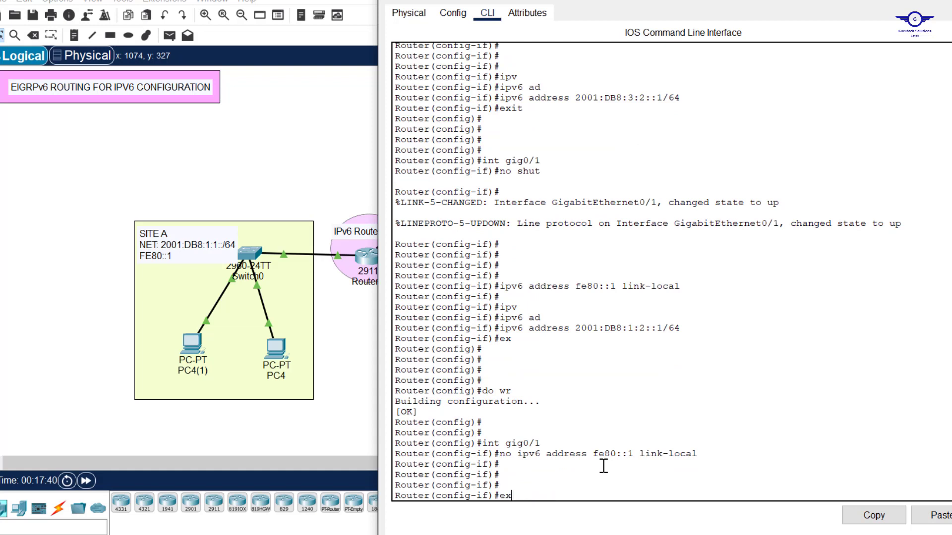
pyautogui.press('Up')
pyautogui.press('Up')
pyautogui.press('Up')
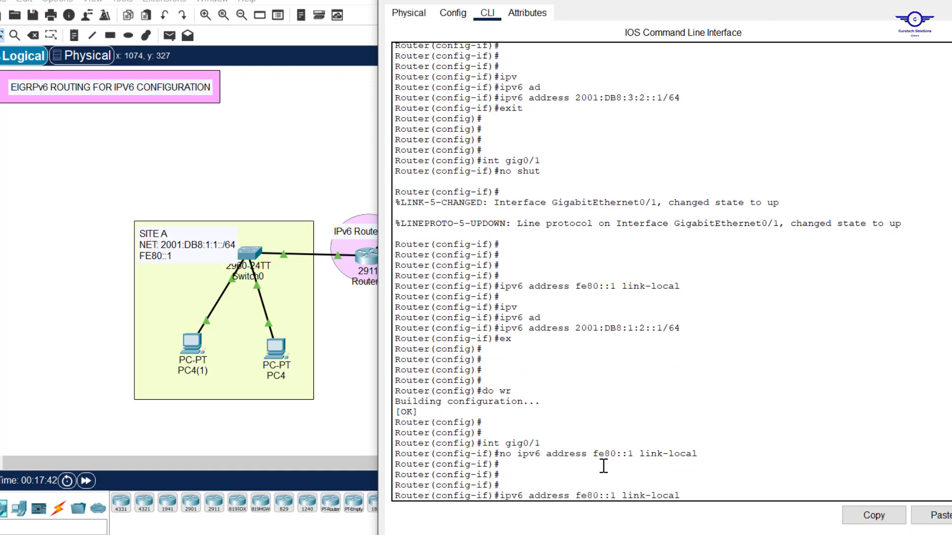
pyautogui.press('Left')
pyautogui.press('Left')
pyautogui.press('Left')
pyautogui.press('Left')
pyautogui.press('Left')
pyautogui.press('Left')
pyautogui.press('BackSpace')
pyautogui.write('3')
pyautogui.press('Return')
pyautogui.press('Return')
pyautogui.press('Return')
pyautogui.press('Return')
# Exit interface configuration on Router2 and save the running configuration with do wr
pyautogui.write('e')
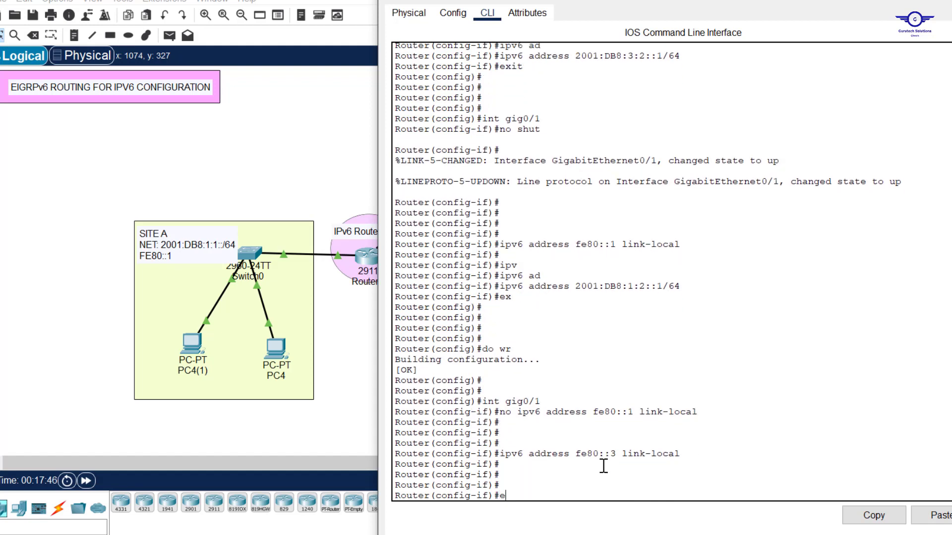
pyautogui.write('x')
pyautogui.press('Return')
pyautogui.press('Return')
pyautogui.press('Return')
pyautogui.press('Return')
pyautogui.press('Return')
pyautogui.write('do')
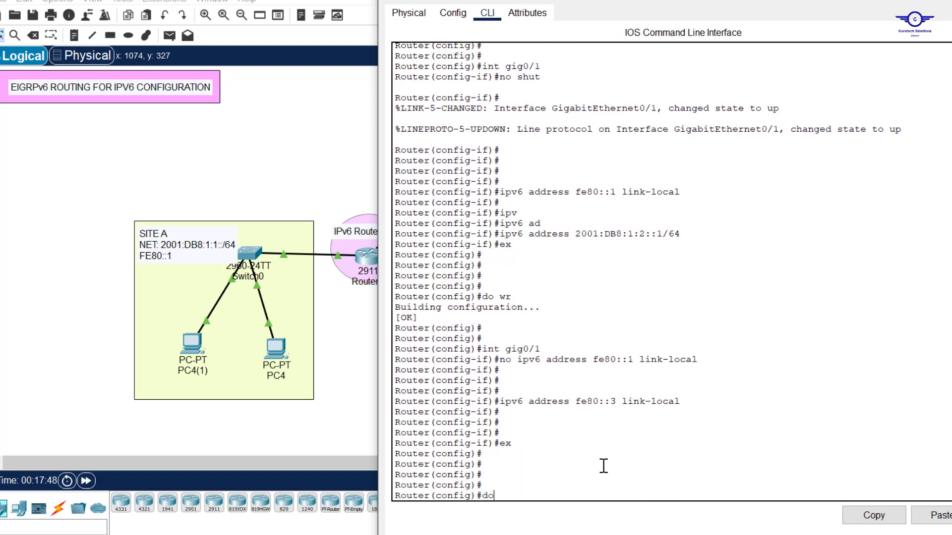
pyautogui.write(' wr')
pyautogui.press('Return')
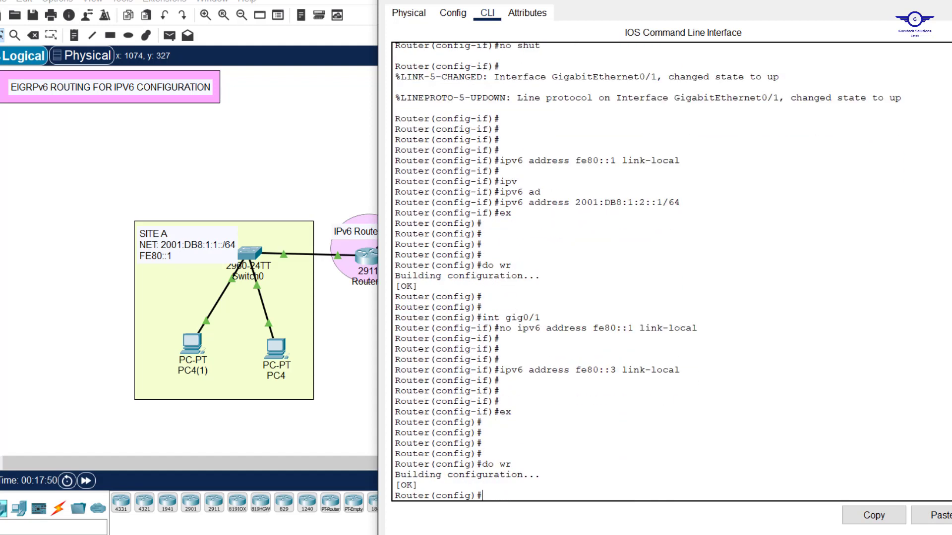
# Renew PC4(3)'s IPv6 settings by switching from Static back to Automatic in its IP configuration, and close the PC's window
pyautogui.click(714, 349)
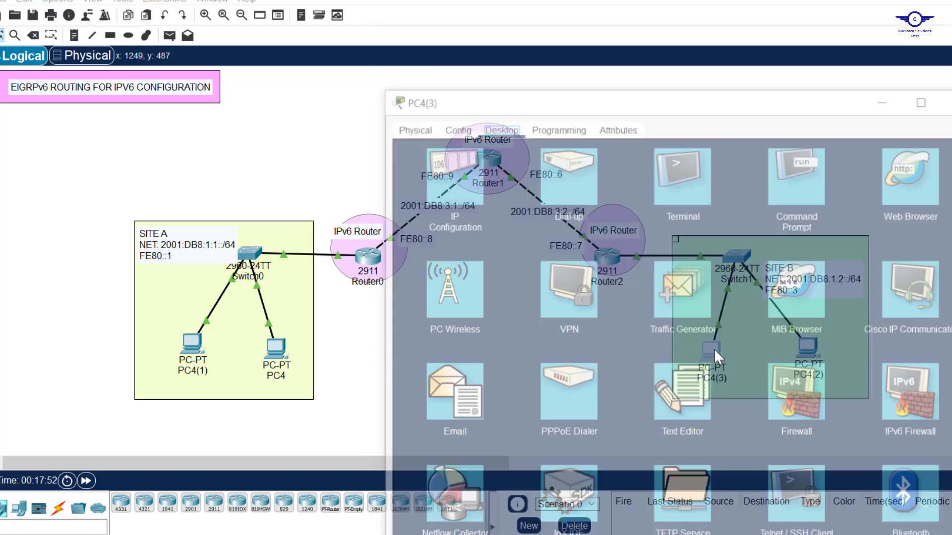
pyautogui.click(474, 75)
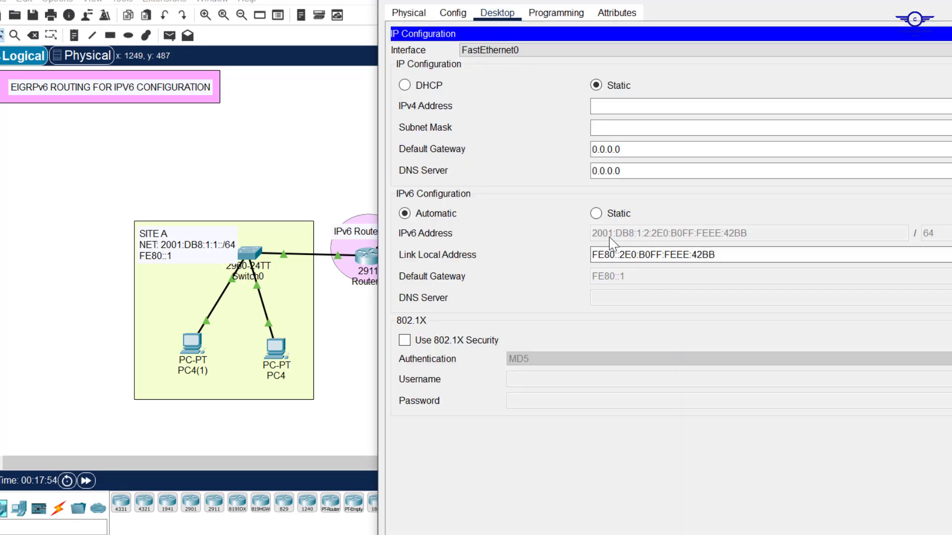
pyautogui.click(597, 214)
pyautogui.click(423, 215)
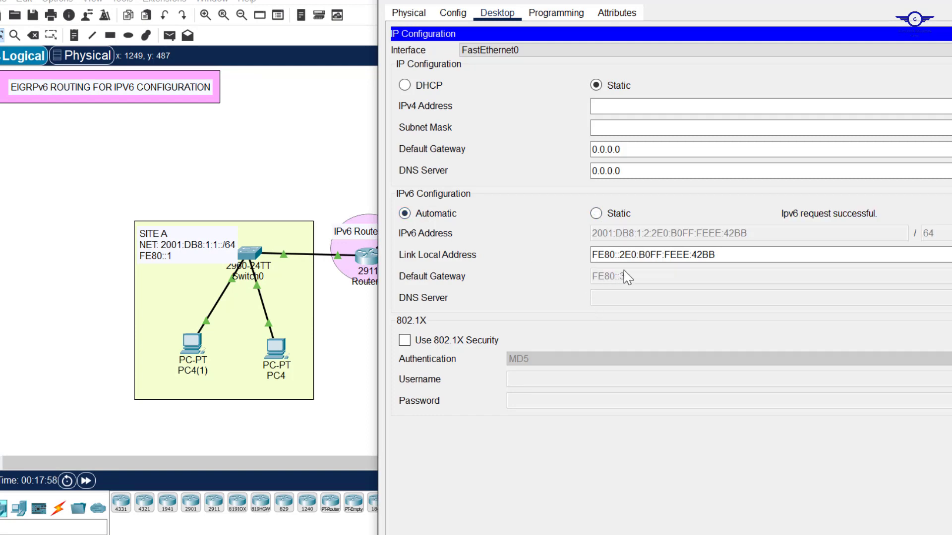
pyautogui.hotkey('alt', 'F4')
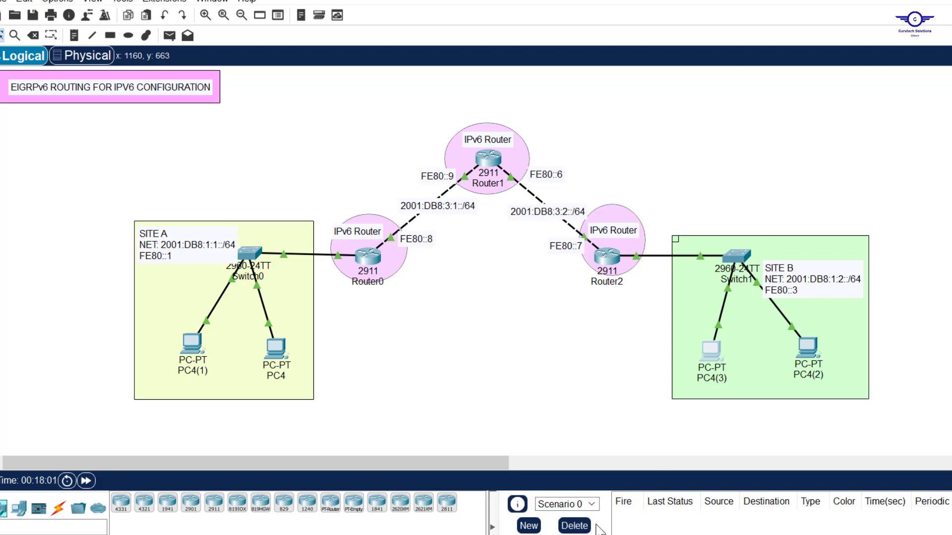
# Switch to config-guide.txt in Notepad, review step 5 on configuring EIGRPv6, and return to the topology
pyautogui.hotkey('alt', 'Tab')
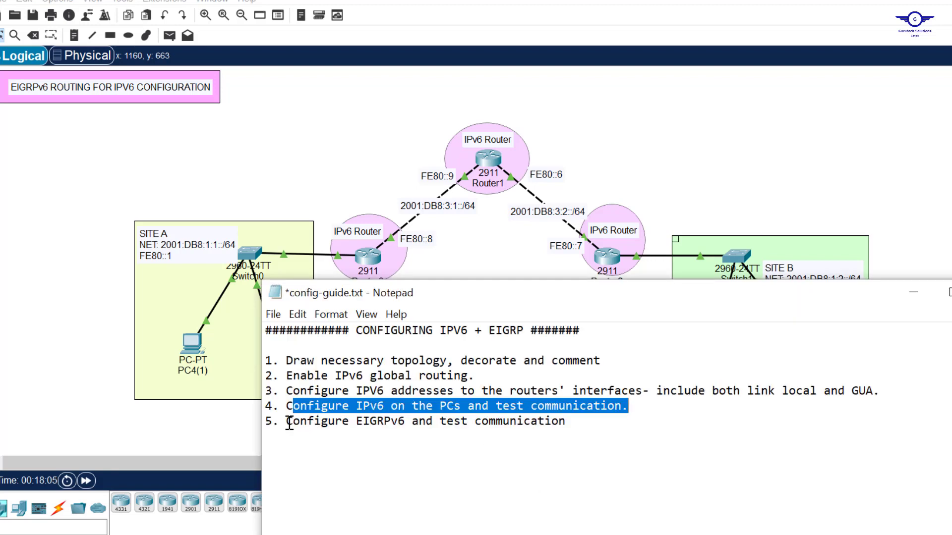
pyautogui.moveTo(287, 421); pyautogui.dragTo(569, 419)
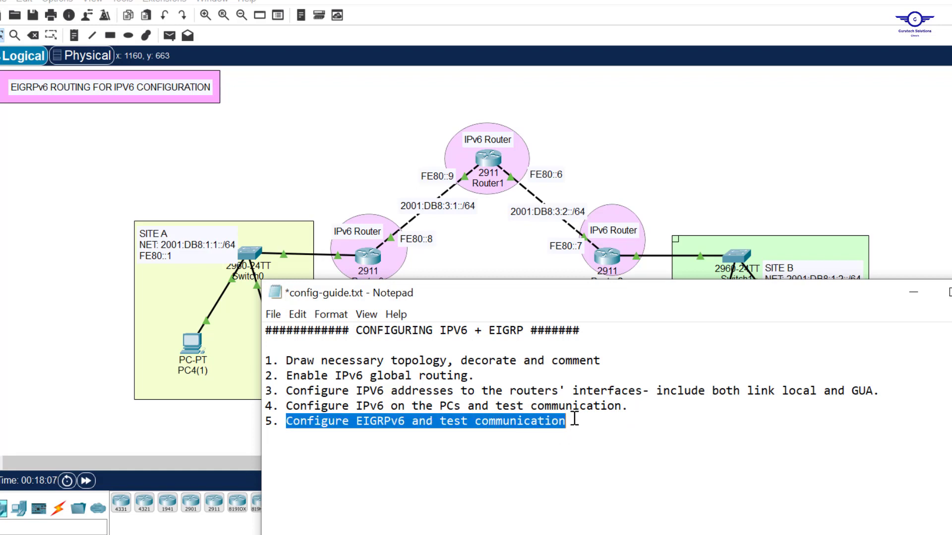
pyautogui.click(680, 124)
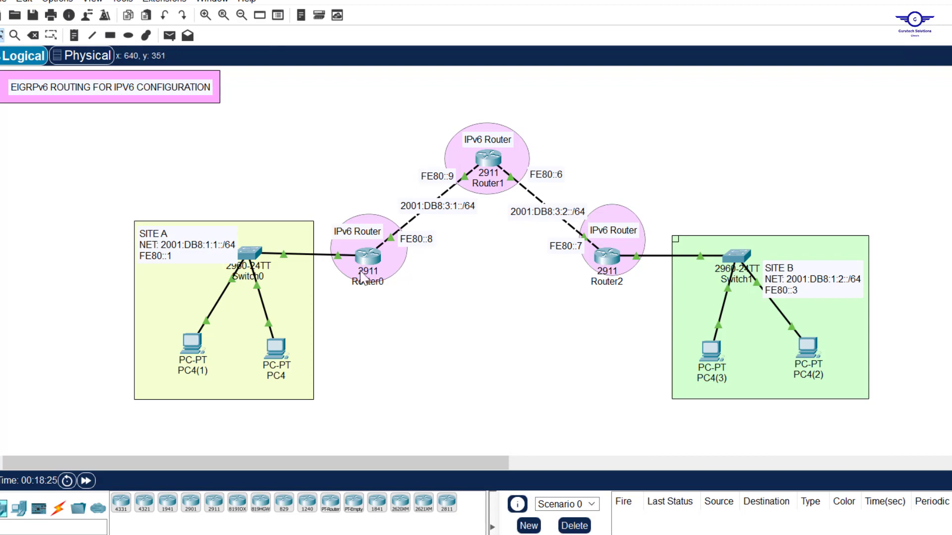
# Open Router0's command line and shrink and reposition its window so the whole console is accessible
pyautogui.click(372, 256)
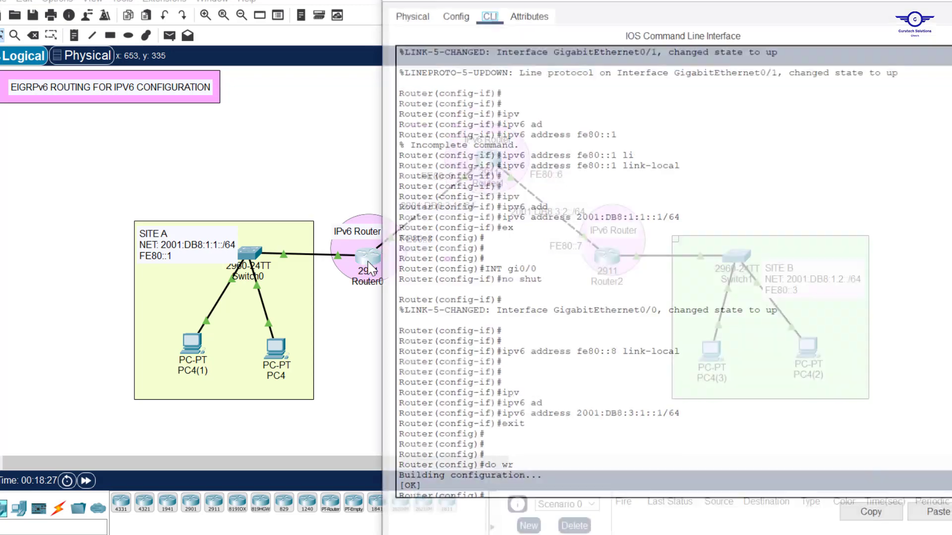
pyautogui.moveTo(680, 0); pyautogui.dragTo(669, 42)
pyautogui.click(662, 257)
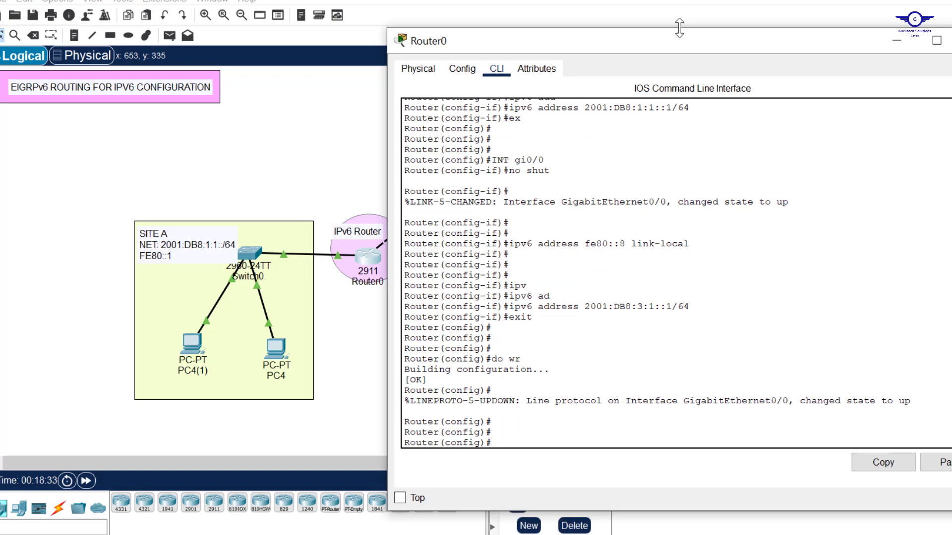
pyautogui.moveTo(681, 34); pyautogui.dragTo(675, 61)
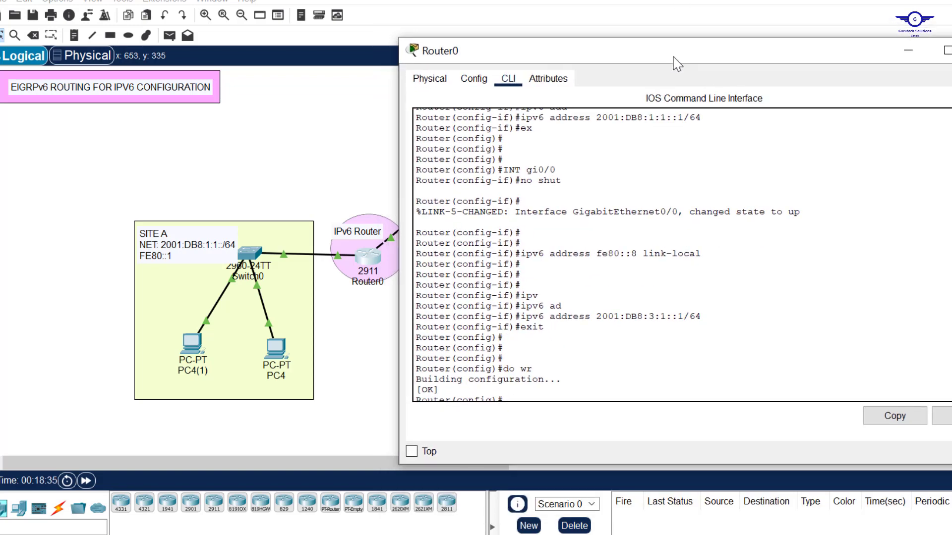
# Create the IPv6 EIGRP routing process on Router0 with autonomous system number 45, checking the command's help for the allowed range
pyautogui.press('Return')
pyautogui.press('Return')
pyautogui.press('Return')
pyautogui.press('Return')
pyautogui.press('Return')
pyautogui.write('ipv')
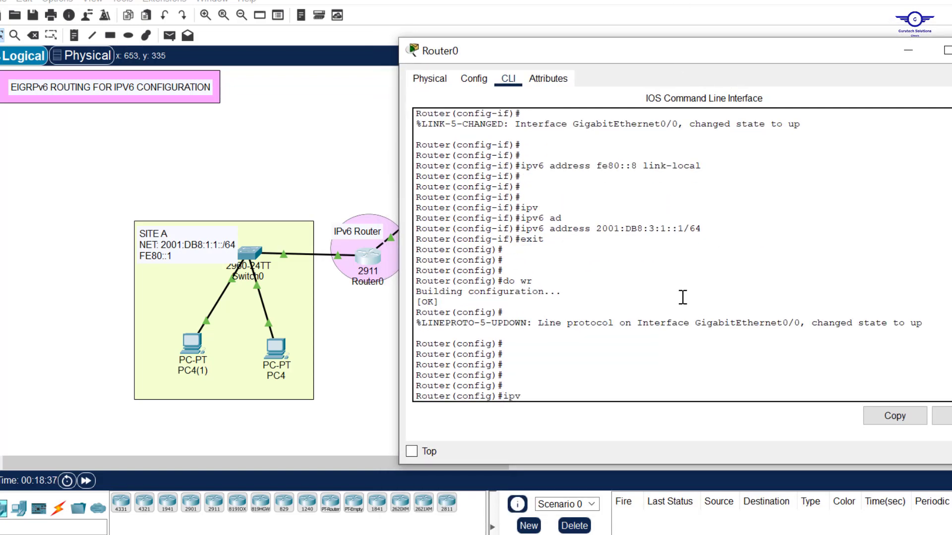
pyautogui.press('Tab')
pyautogui.write('rou')
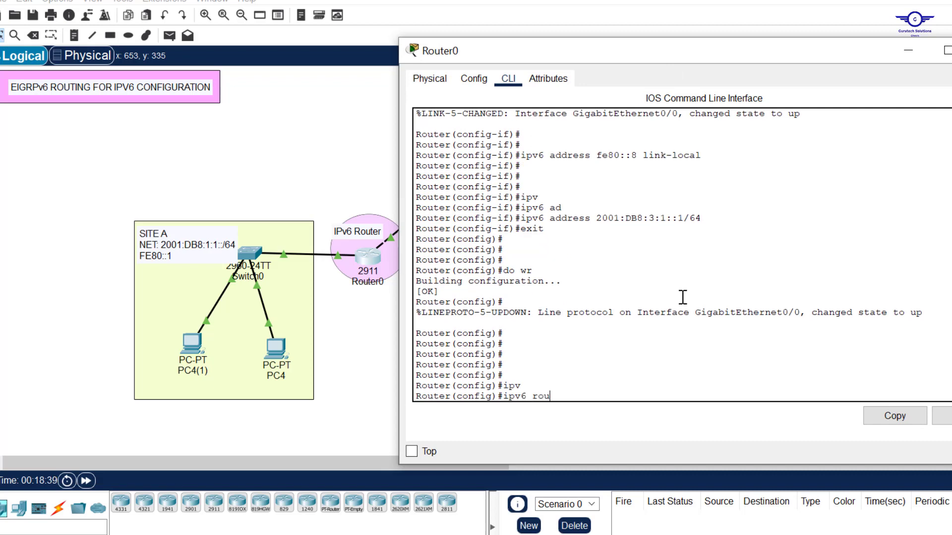
pyautogui.write('ter ei')
pyautogui.press('Tab')
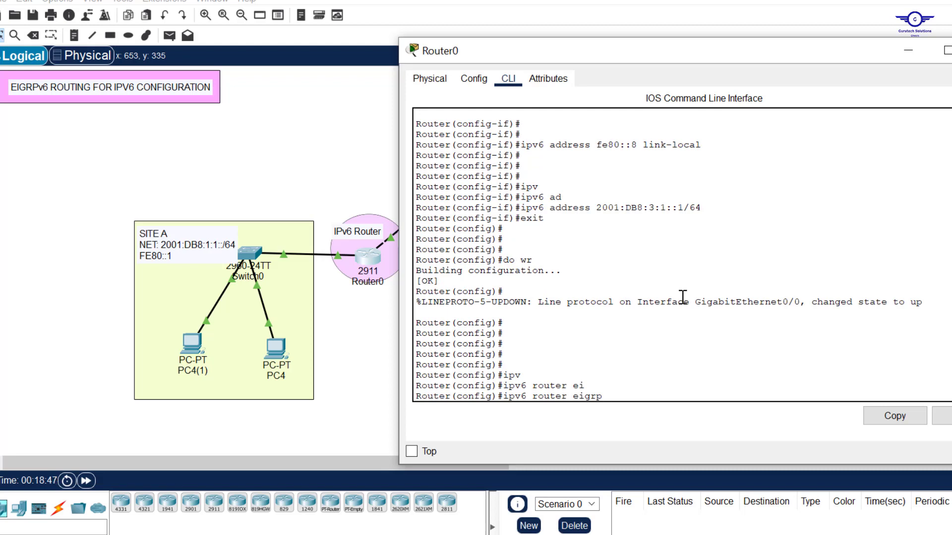
pyautogui.write('?')
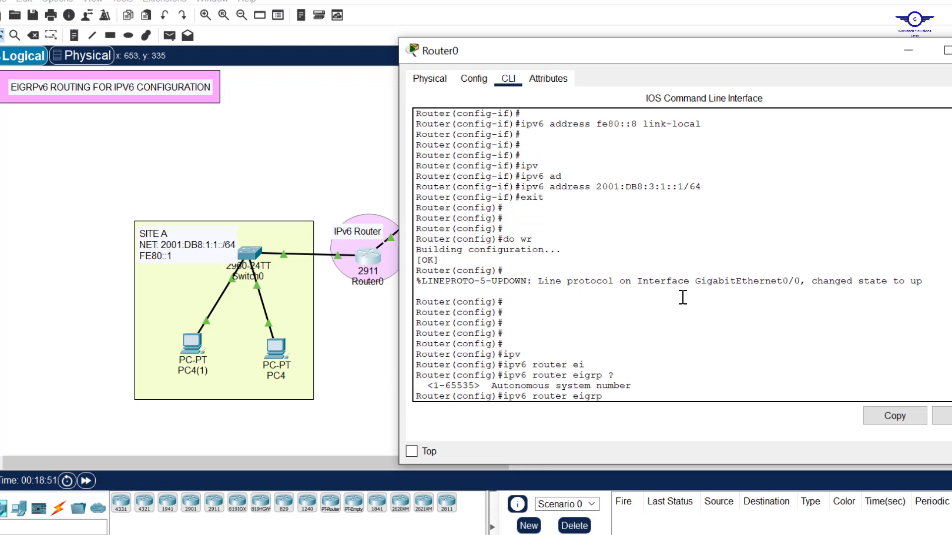
pyautogui.write('45')
pyautogui.press('Return')
pyautogui.press('Return')
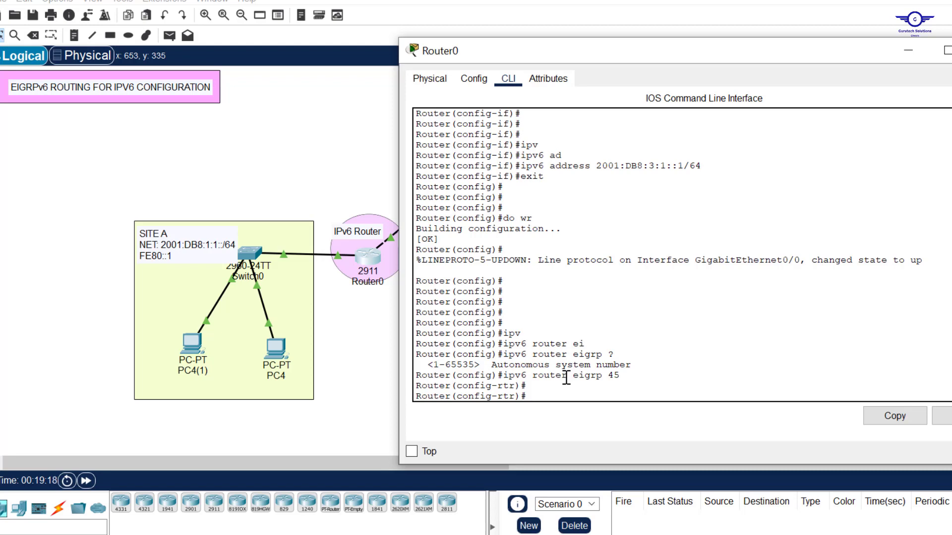
# Set the EIGRP router ID on Router0 to 1.1.1.1
pyautogui.write('eigr')
pyautogui.press('Tab')
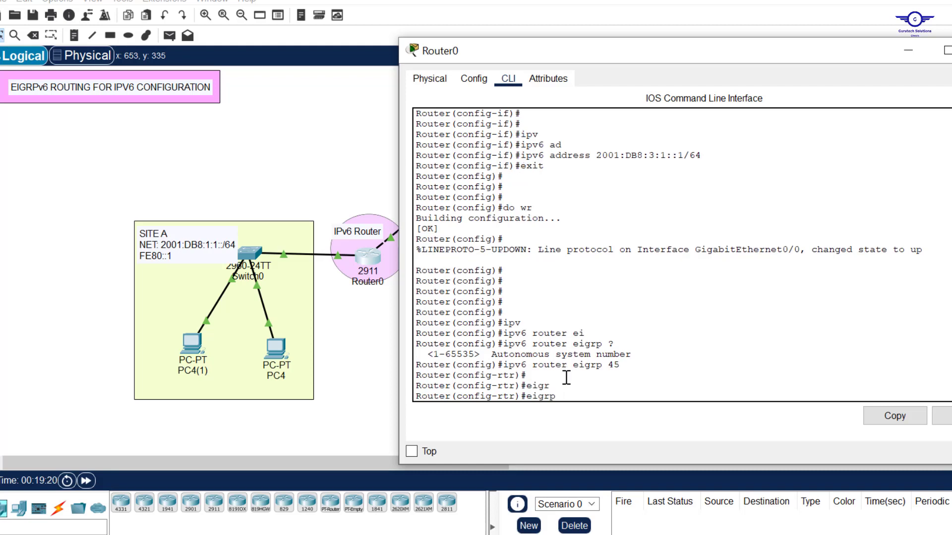
pyautogui.write('rou')
pyautogui.press('Tab')
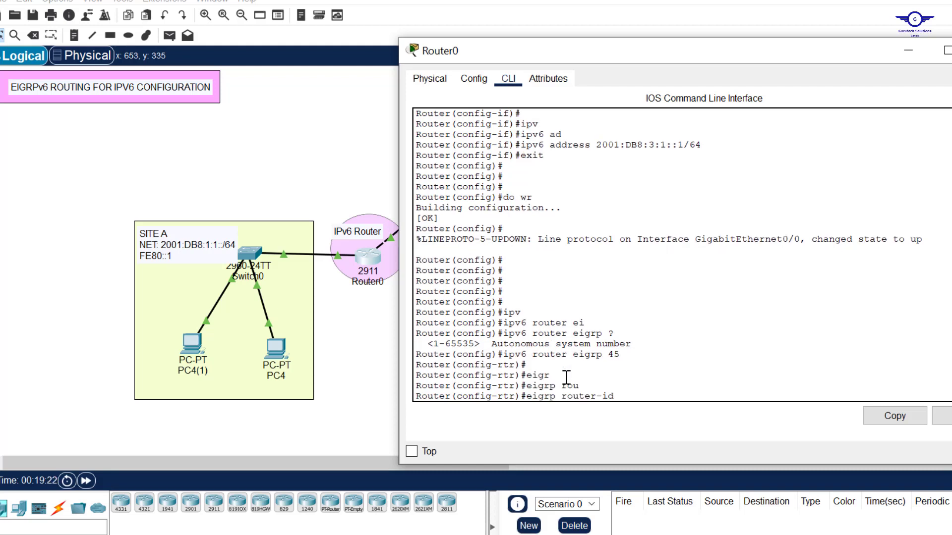
pyautogui.write('1.1.1.1')
pyautogui.press('Return')
pyautogui.press('Return')
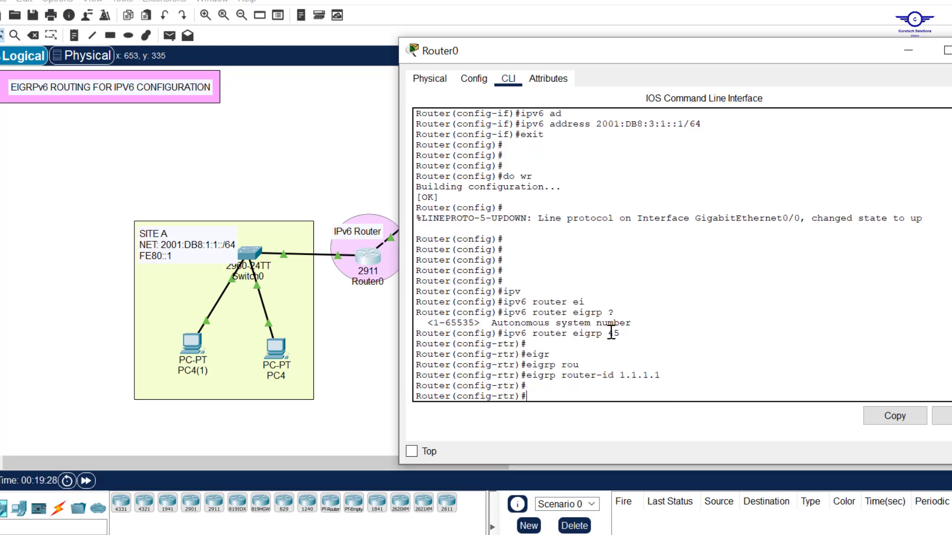
# Activate Router0's IPv6 EIGRP 45 process with no shut and exit to global configuration mode
pyautogui.moveTo(627, 333); pyautogui.dragTo(505, 333)
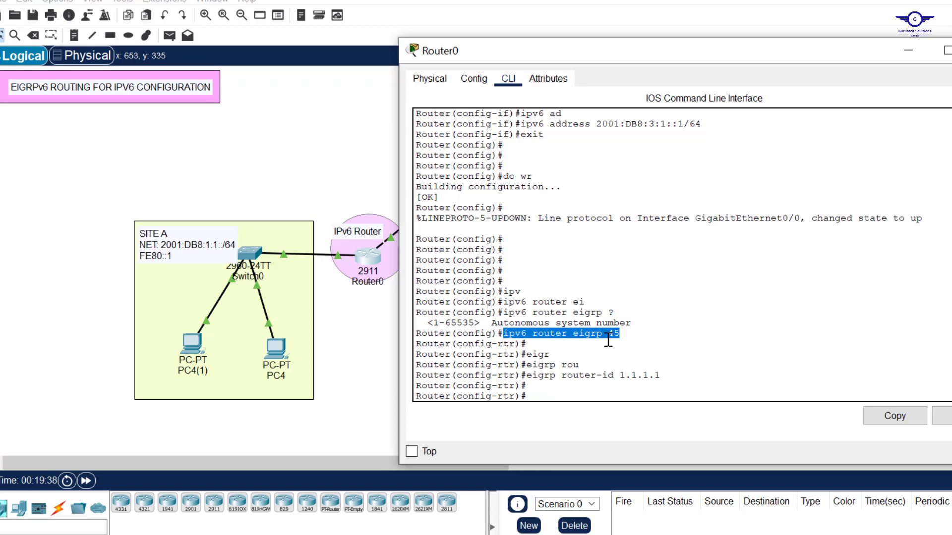
pyautogui.click(533, 388)
pyautogui.write('no shut')
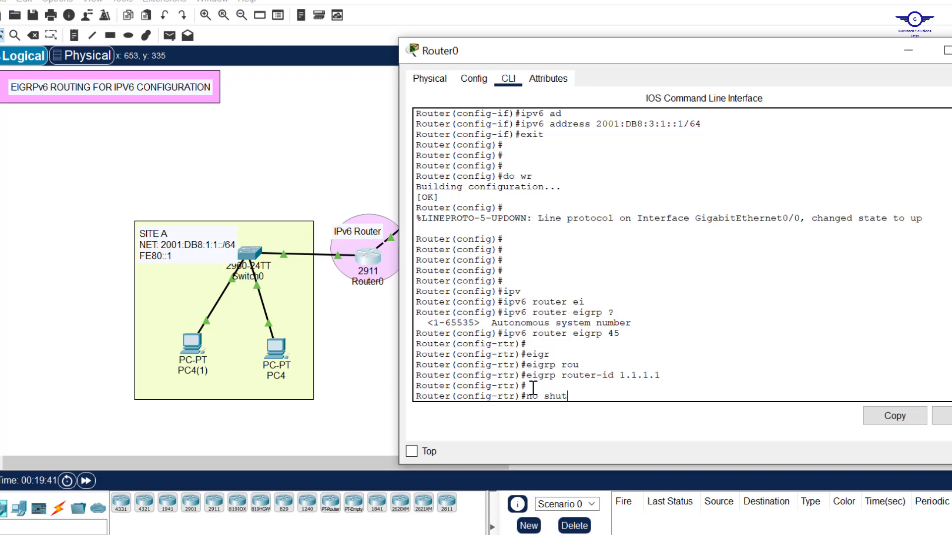
pyautogui.press('Return')
pyautogui.press('Return')
pyautogui.press('Return')
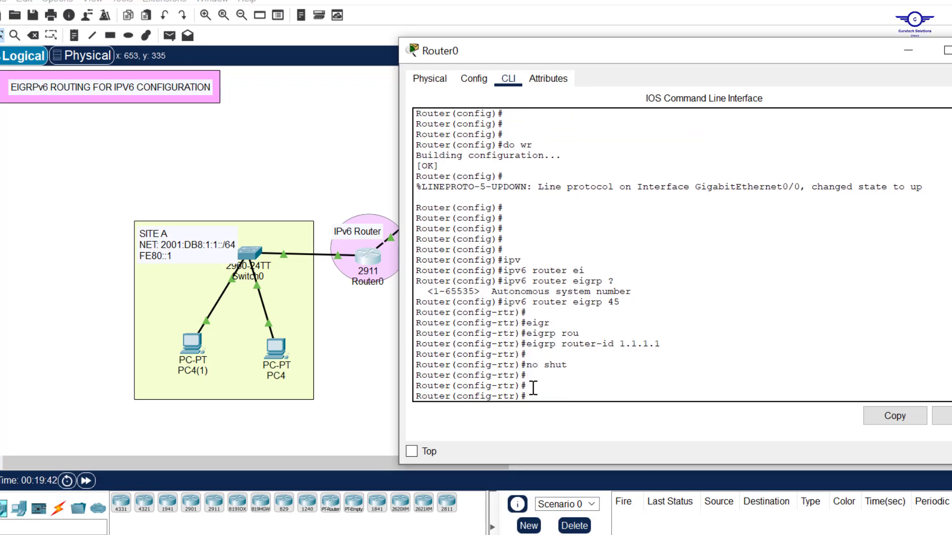
pyautogui.write('ex')
pyautogui.press('Return')
pyautogui.press('Return')
pyautogui.press('Return')
pyautogui.press('Return')
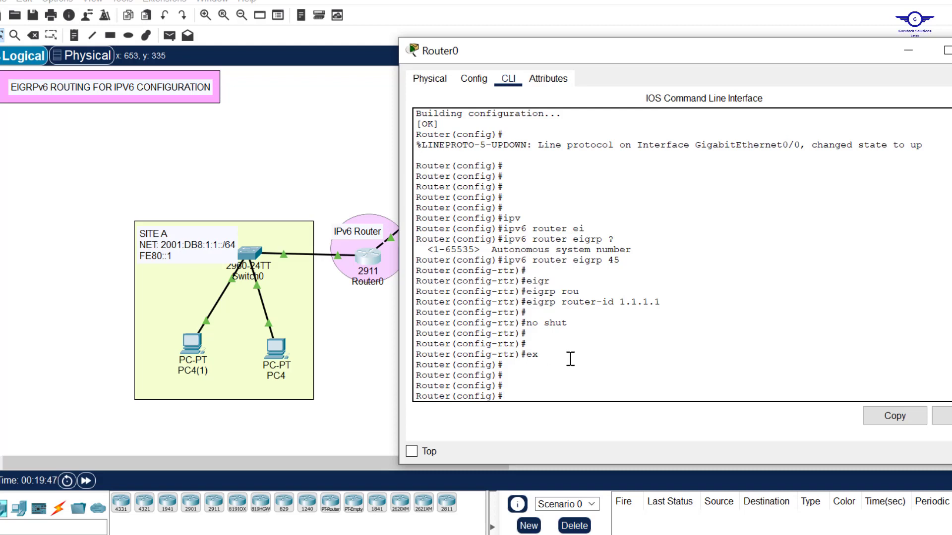
# Review the entered ipv6 router eigrp 45 and no shut commands in Router0's console
pyautogui.moveTo(620, 259); pyautogui.dragTo(504, 260)
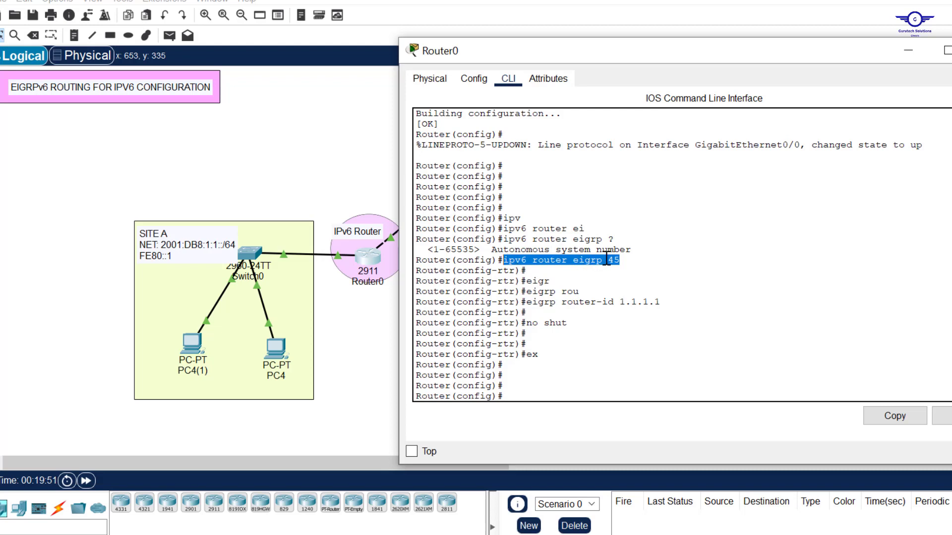
pyautogui.doubleClick(626, 259)
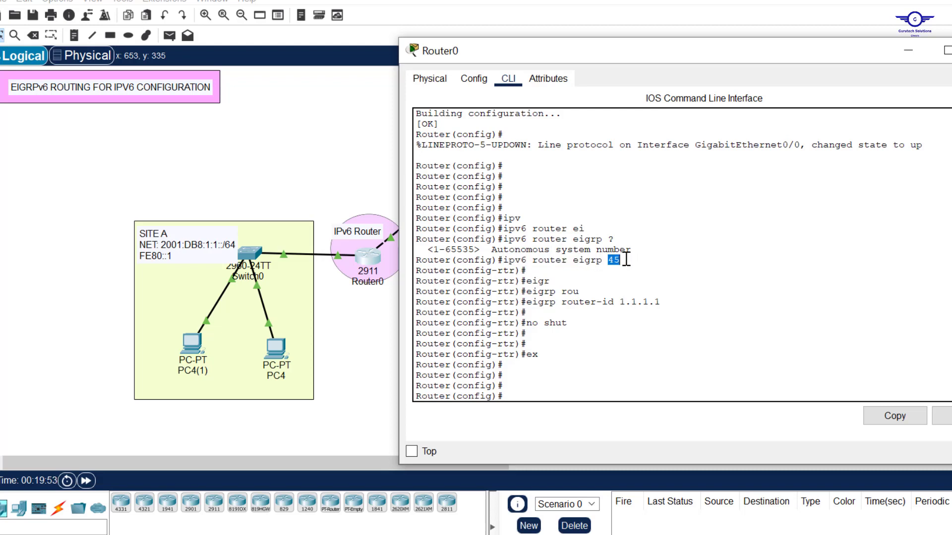
pyautogui.moveTo(567, 323); pyautogui.dragTo(525, 323)
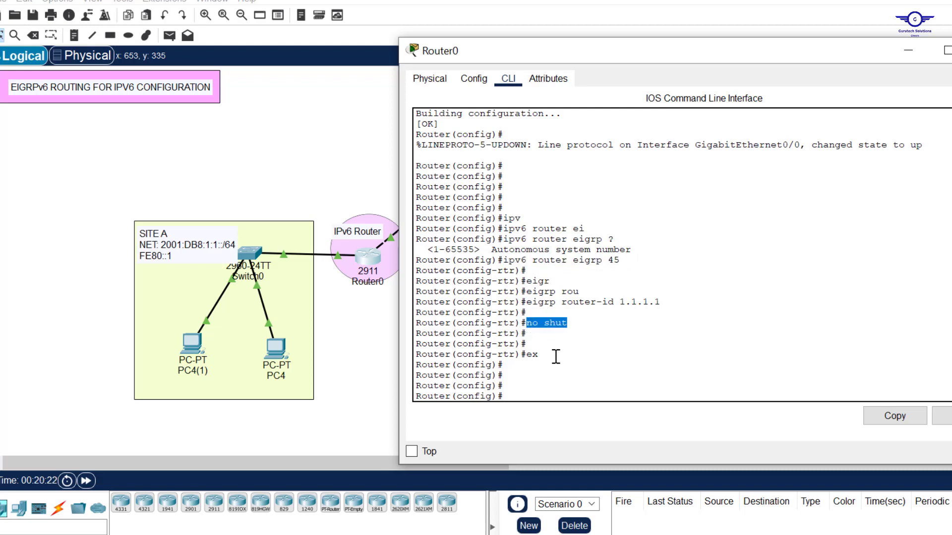
pyautogui.click(549, 386)
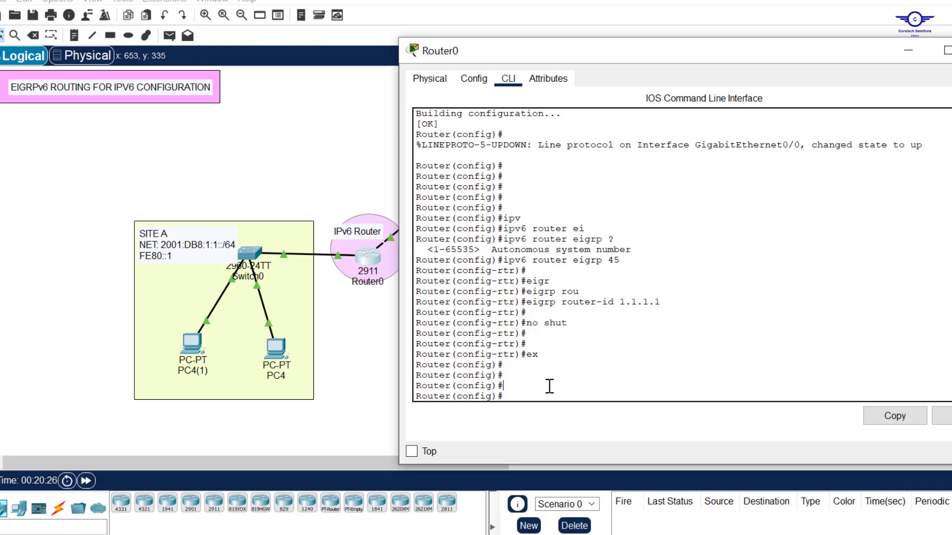
# Enable IPv6 EIGRP 45 on Router0's gig0/0 interface and exit interface configuration
pyautogui.write('int gig0/0')
pyautogui.press('Return')
pyautogui.press('Return')
pyautogui.press('Return')
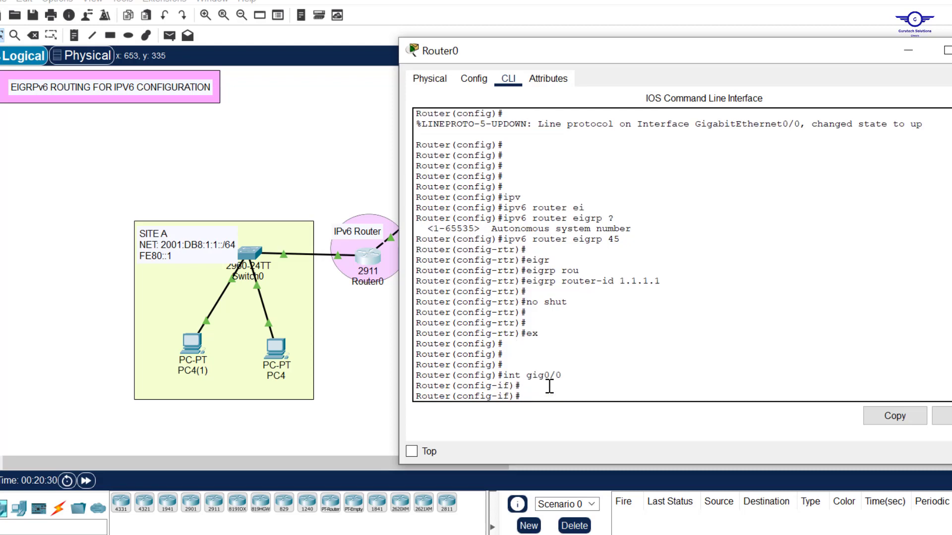
pyautogui.write('ipv')
pyautogui.press('Tab')
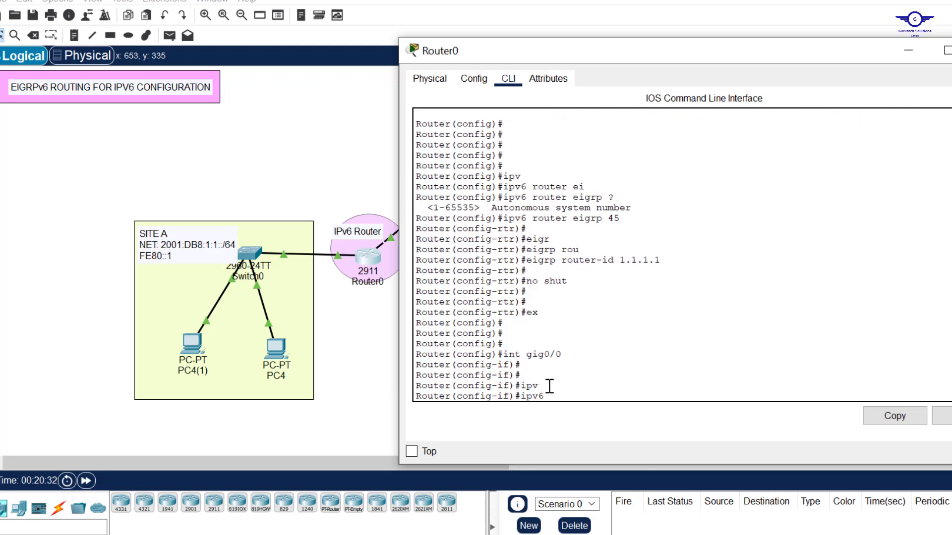
pyautogui.write('ei')
pyautogui.press('Tab')
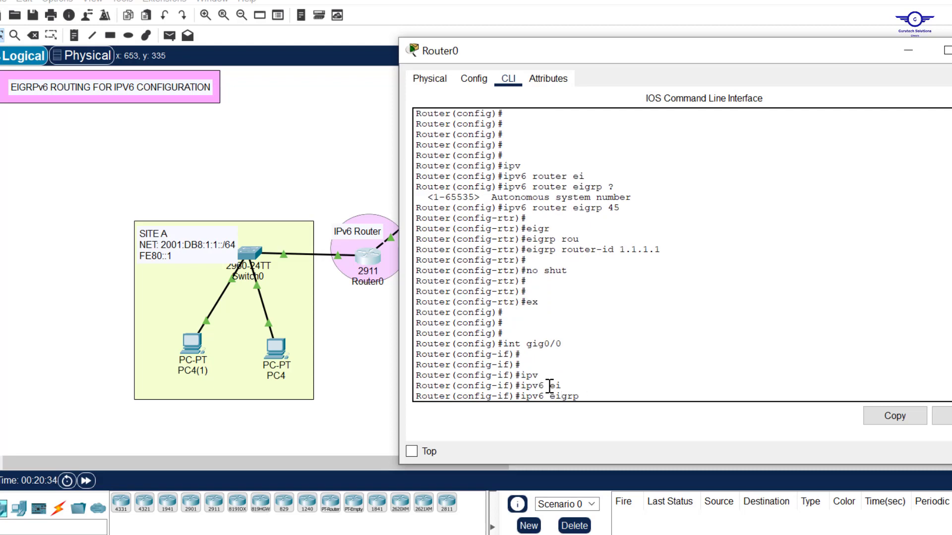
pyautogui.write('45')
pyautogui.press('Return')
pyautogui.write('ex')
pyautogui.press('Return')
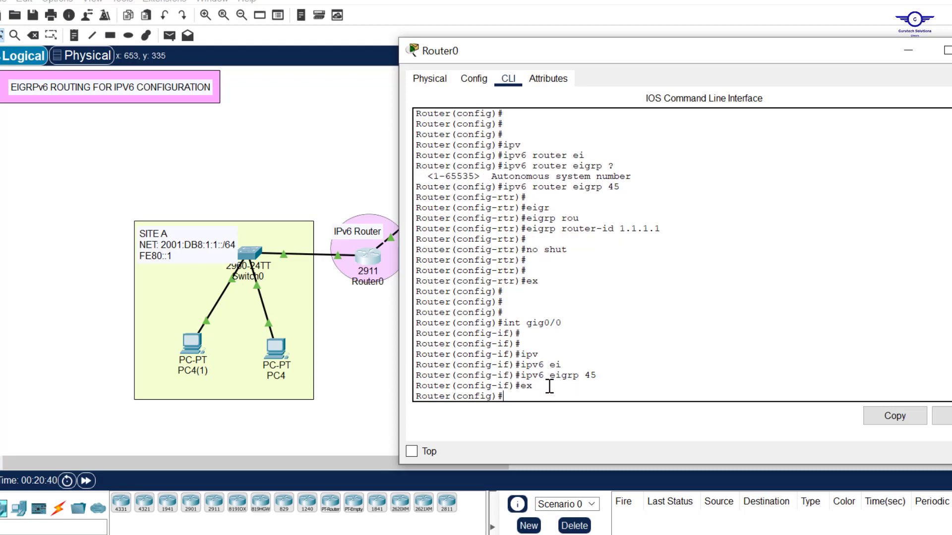
# Enable IPv6 EIGRP 45 on Router0's gig0/1 interface and exit interface configuration
pyautogui.press('Return')
pyautogui.write('ex')
pyautogui.press('Up')
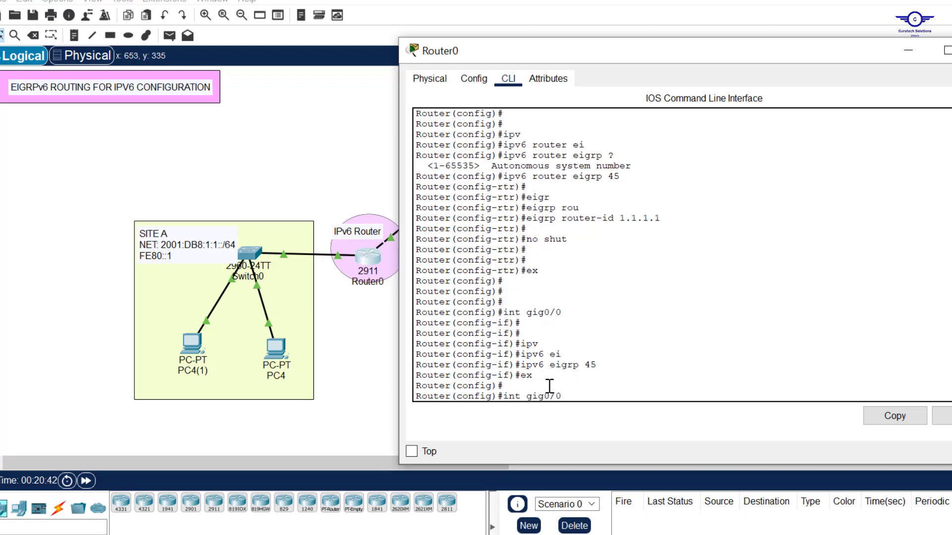
pyautogui.press('BackSpace')
pyautogui.write('1')
pyautogui.press('Return')
pyautogui.press('Up')
pyautogui.press('Up')
pyautogui.press('Up')
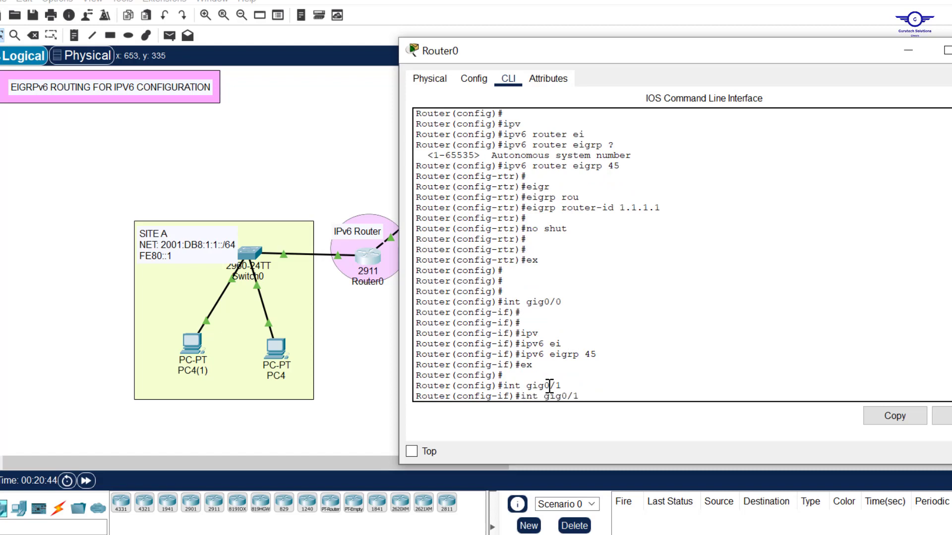
pyautogui.press('Return')
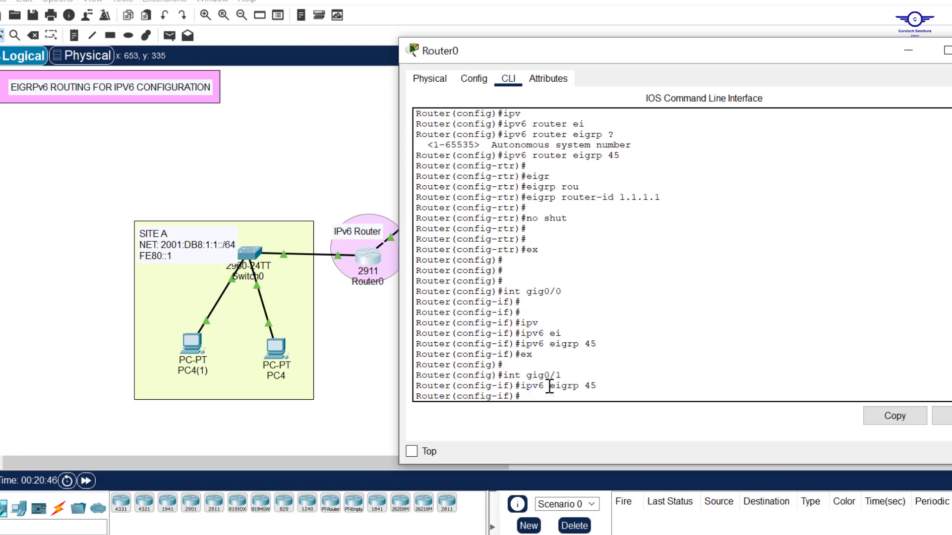
pyautogui.write('ex')
pyautogui.press('Return')
# Save Router0's configuration with do wr and close its window
pyautogui.press('Return')
pyautogui.press('Return')
pyautogui.press('Return')
pyautogui.press('Return')
pyautogui.write('do wr')
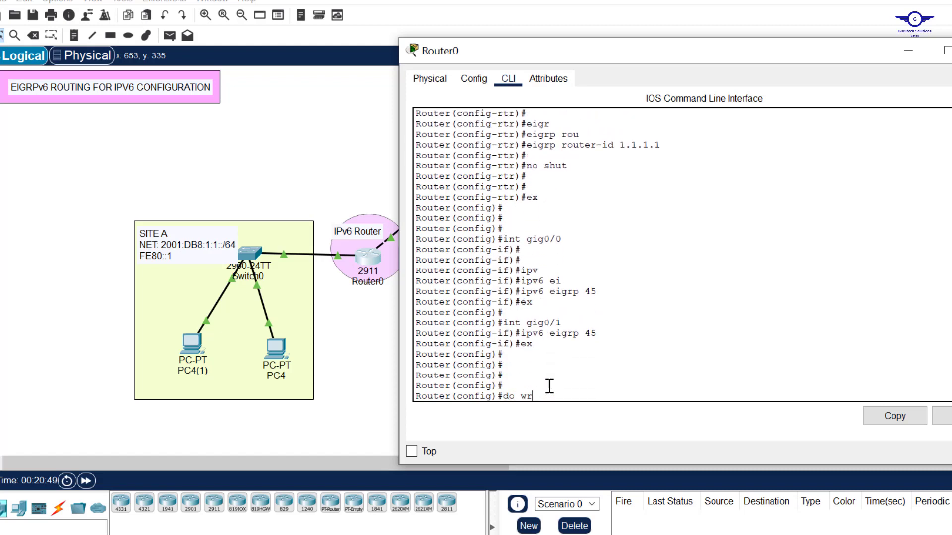
pyautogui.press('Return')
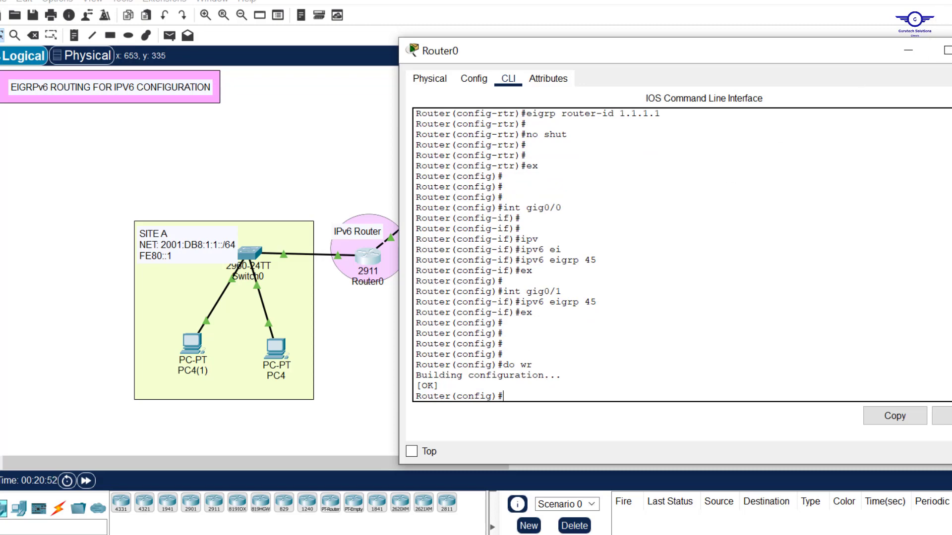
pyautogui.click(951, 51)
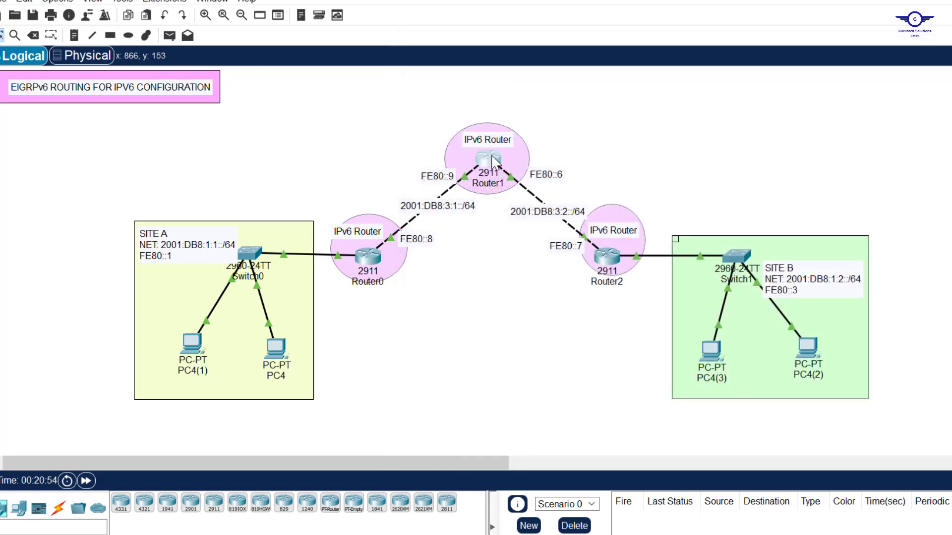
# Open Router1's console and start its EIGRPv6 process with ipv6 router eigrp 45
pyautogui.click(491, 162)
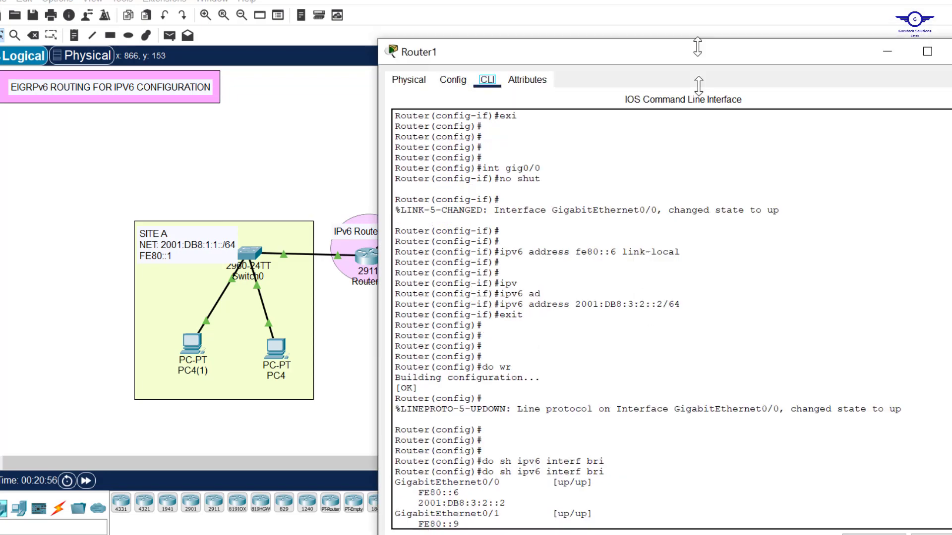
pyautogui.moveTo(707, 40); pyautogui.dragTo(699, 10)
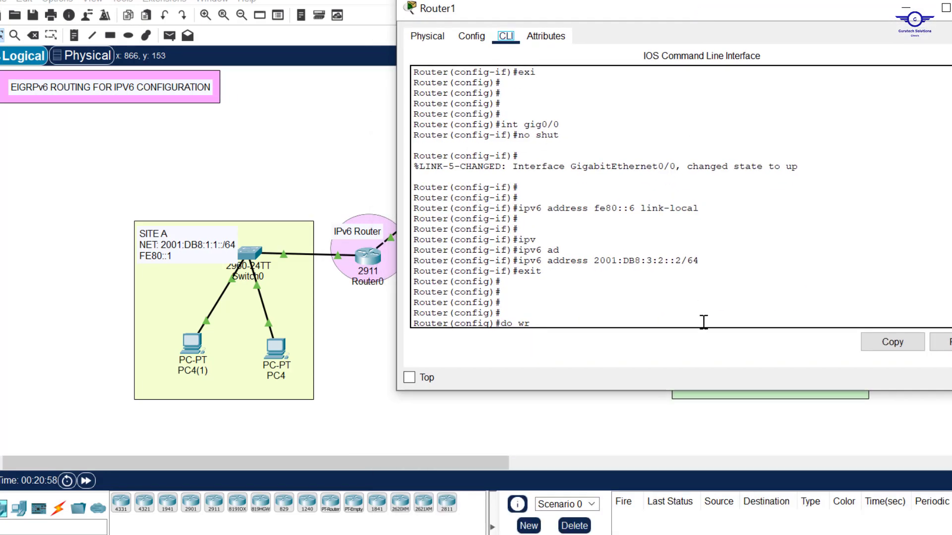
pyautogui.scroll(-8, 703, 326)
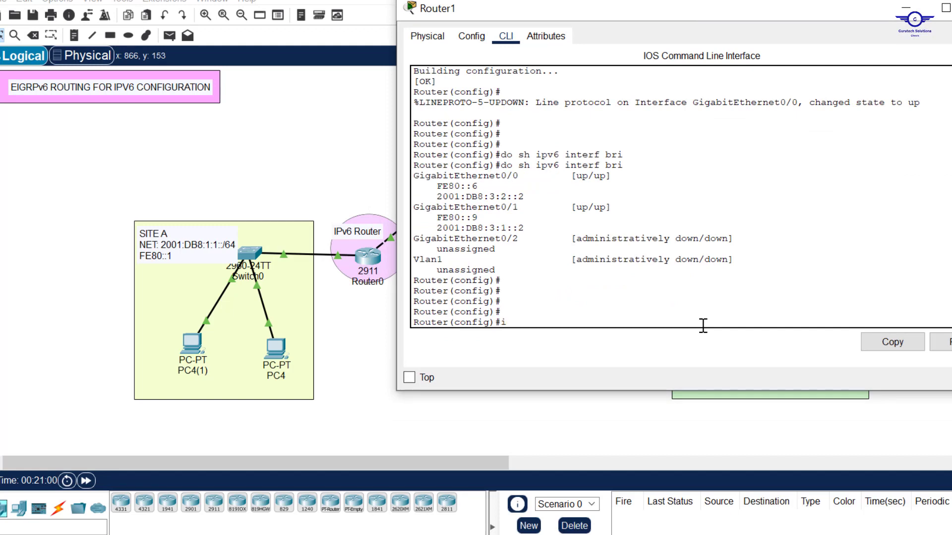
pyautogui.write('pv')
pyautogui.press('Tab')
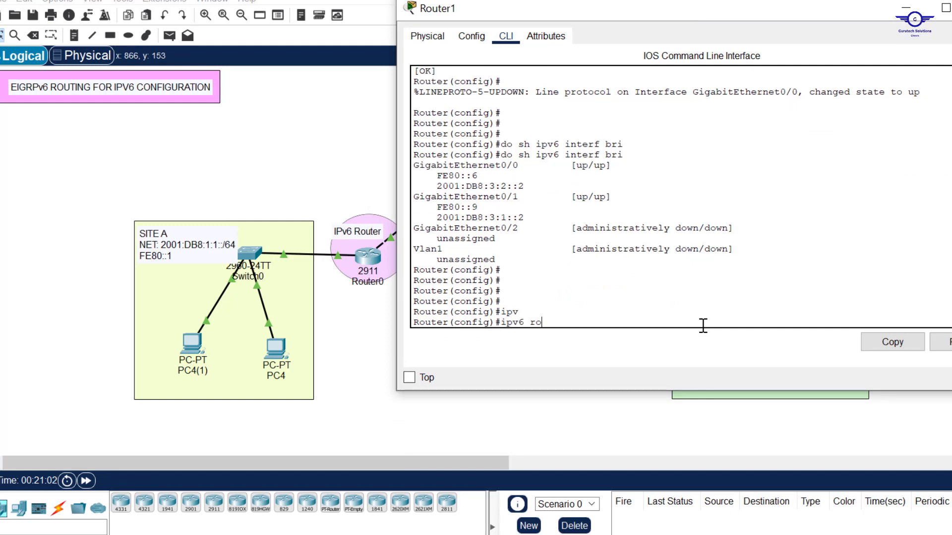
pyautogui.write('rout')
pyautogui.press('Tab')
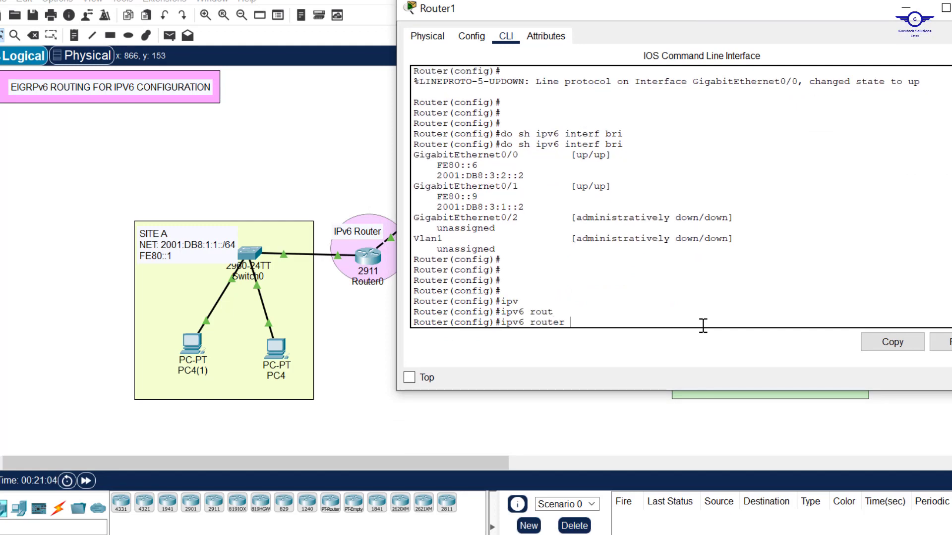
pyautogui.press('Tab')
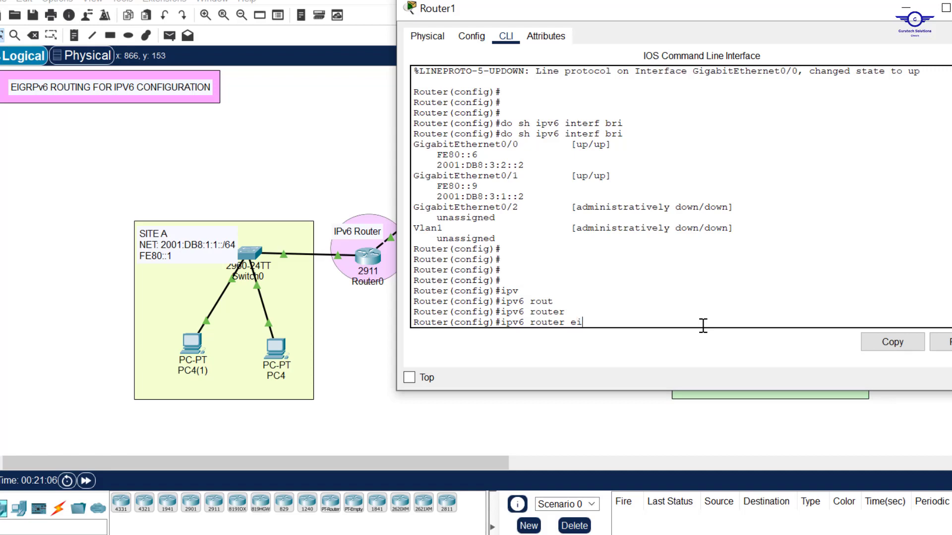
pyautogui.write('ei')
pyautogui.press('Tab')
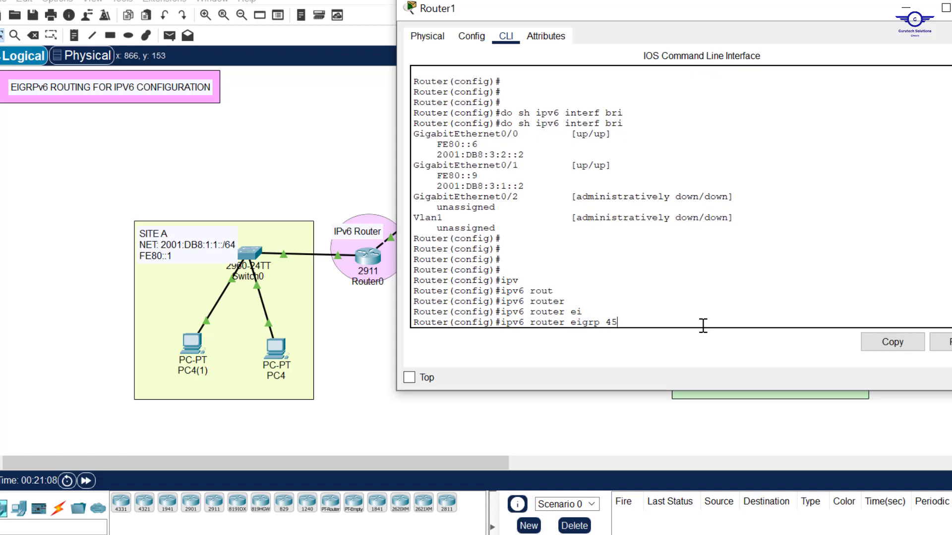
pyautogui.write('45')
pyautogui.press('Return')
pyautogui.press('Return')
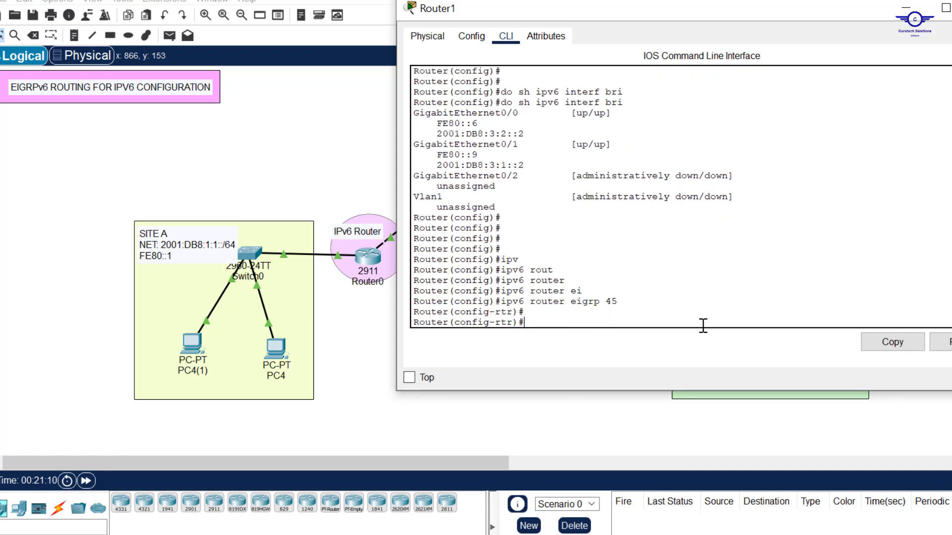
# Set the EIGRP router ID on Router1 to 2.2.2.2
pyautogui.write('eig')
pyautogui.press('Tab')
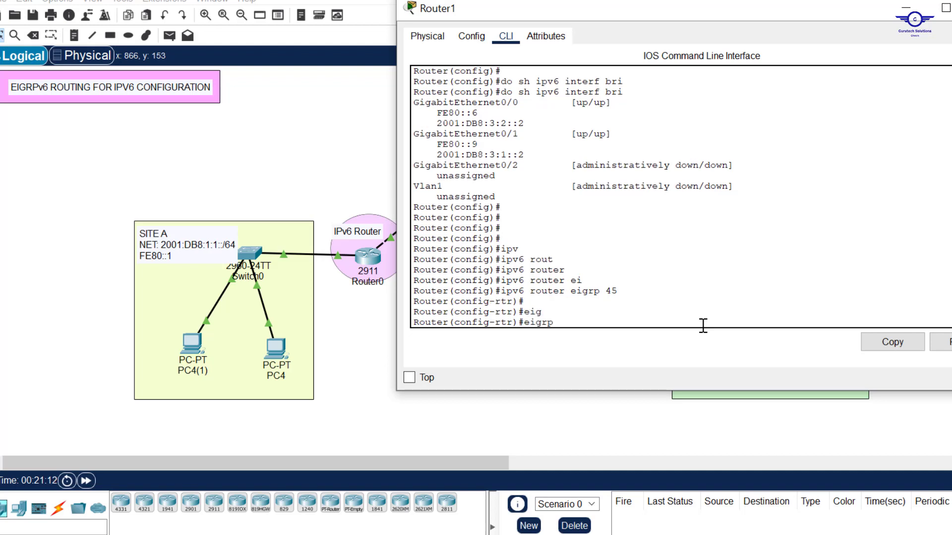
pyautogui.write('ro')
pyautogui.press('Tab')
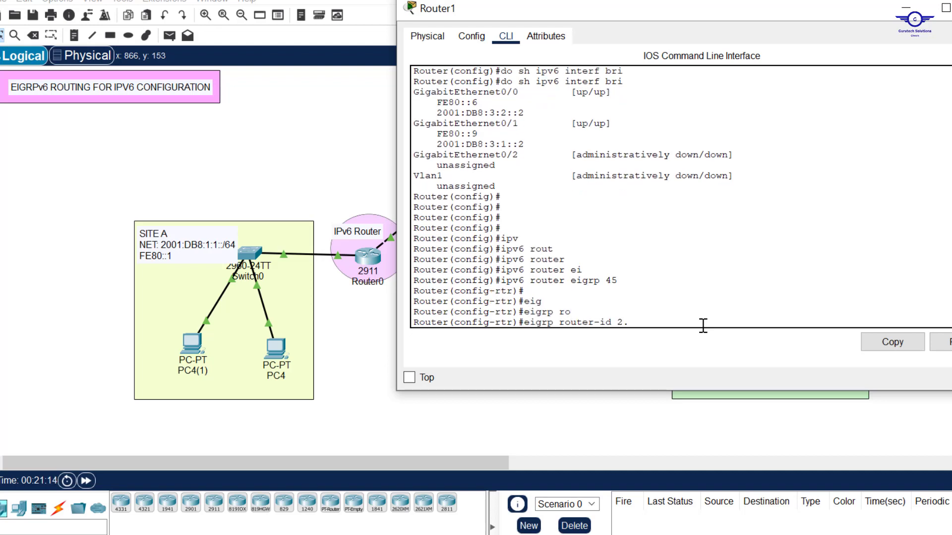
pyautogui.press('Return')
pyautogui.press('Return')
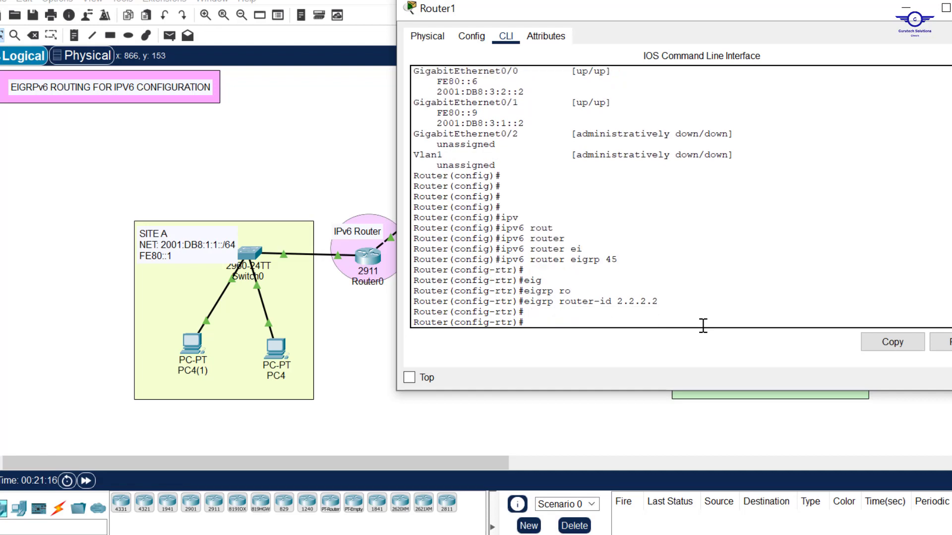
# Activate Router1's IPv6 EIGRP 45 process with no shut and exit to global configuration mode
pyautogui.write('no shut')
pyautogui.press('Return')
pyautogui.write('ex')
pyautogui.press('Return')
pyautogui.press('Return')
pyautogui.press('Return')
pyautogui.press('Return')
pyautogui.press('Return')
# Enable IPv6 EIGRP 45 on Router1's gi0/0 interface and exit interface configuration
pyautogui.write('int gi0/0')
pyautogui.press('Return')
pyautogui.write('ipv6 ei')
pyautogui.press('Tab')
pyautogui.write('45')
pyautogui.press('Return')
pyautogui.write('ex')
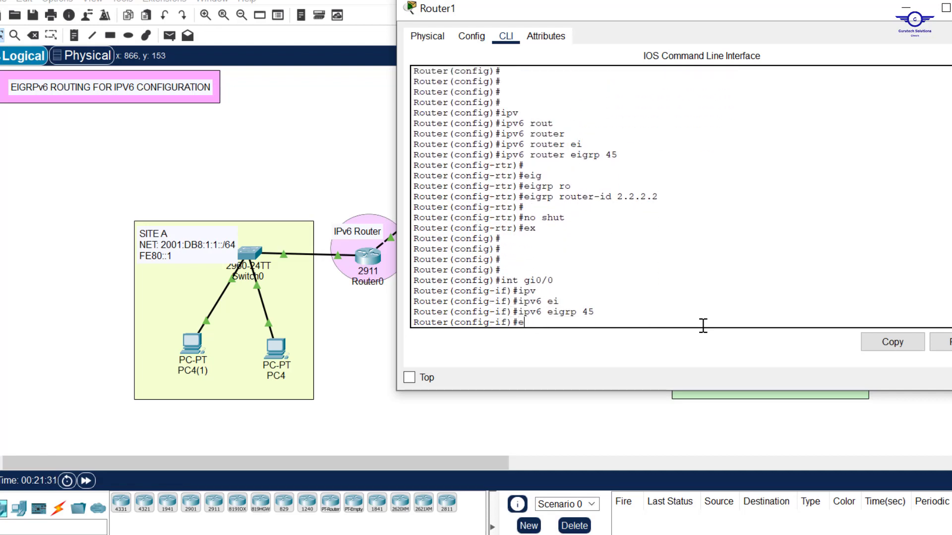
pyautogui.press('Return')
pyautogui.press('Return')
pyautogui.press('Return')
# Enable IPv6 EIGRP 45 on Router1's gi0/1 interface, exit interface configuration, and close the router window
pyautogui.write('int gi0/1')
pyautogui.press('Return')
pyautogui.hotkey('alt', 'F4')
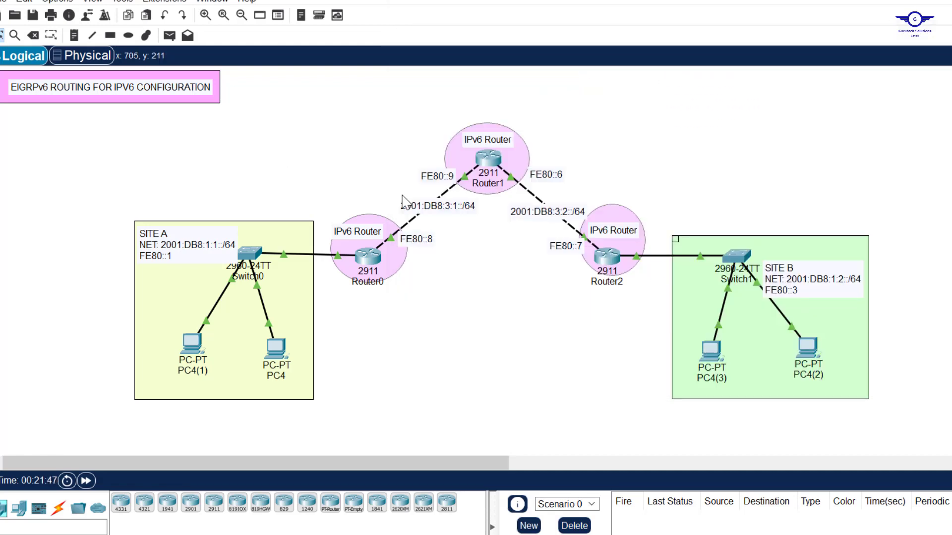
# Open Router2's console and start its EIGRPv6 process with ipv6 router eigrp 45
pyautogui.click(606, 256)
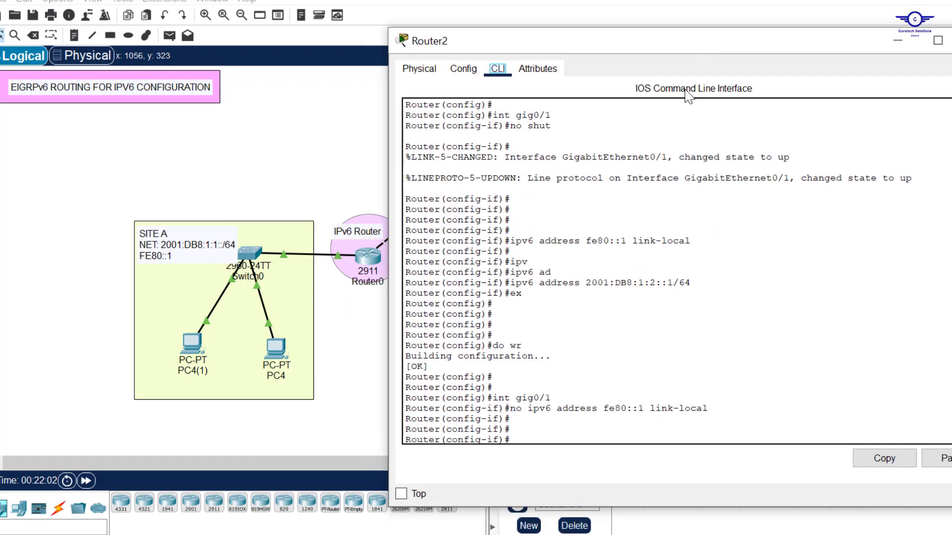
pyautogui.write('ipv')
pyautogui.press('Tab')
pyautogui.write('router e')
pyautogui.press('Tab')
pyautogui.write('45')
pyautogui.press('Return')
pyautogui.write('eouter(config-rtr)#router')
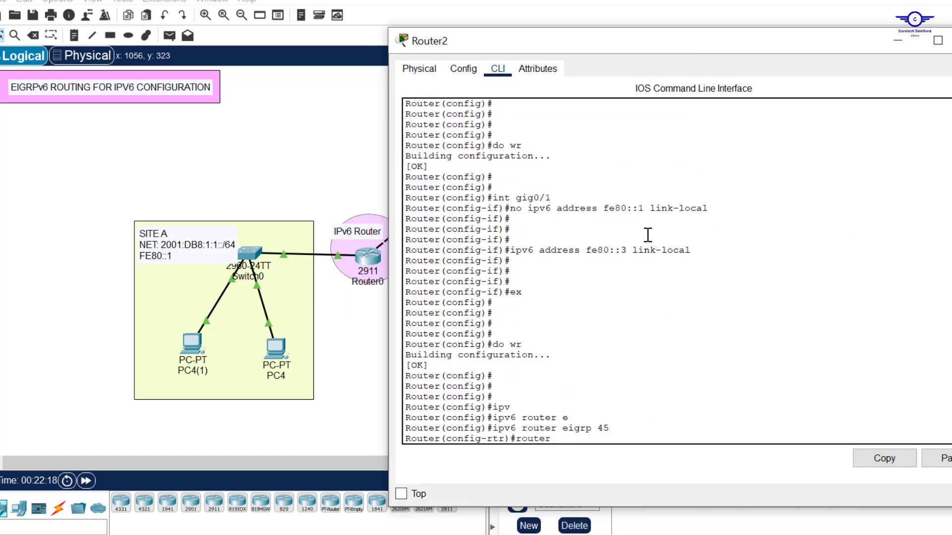
# Set the EIGRP router ID on Router2 to 3.3.3.3 and exit to global configuration mode
pyautogui.write('eig')
pyautogui.press('Tab')
pyautogui.write('ro')
pyautogui.press('Tab')
pyautogui.write('3.3.3.3')
pyautogui.press('Return')
pyautogui.write('ex')
pyautogui.press('Return')
pyautogui.press('Return')
pyautogui.press('Return')
pyautogui.press('Return')
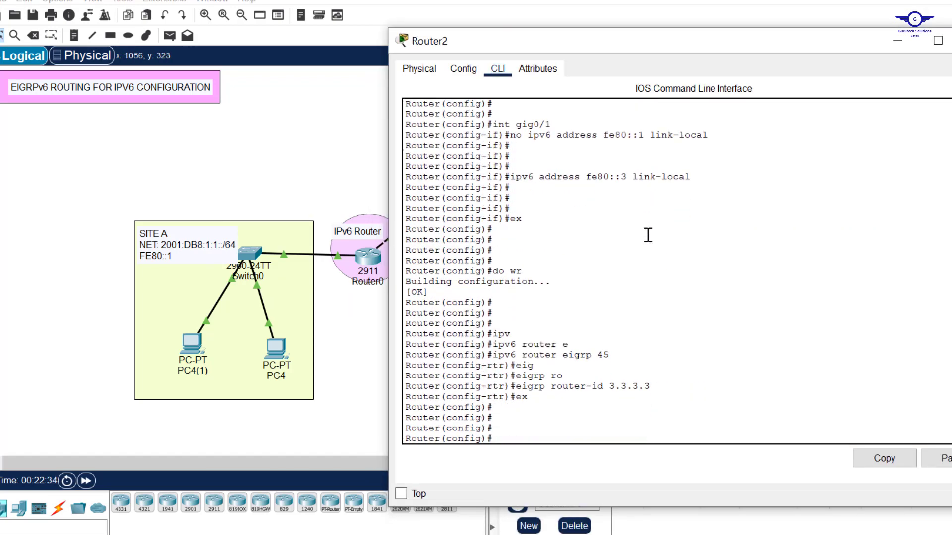
# Enable IPv6 EIGRP 45 on Router2's gig0/0 interface
pyautogui.write('int gig0/0 ipv')
pyautogui.press('Tab')
pyautogui.write('eig')
pyautogui.press('Tab')
pyautogui.write('45 ')
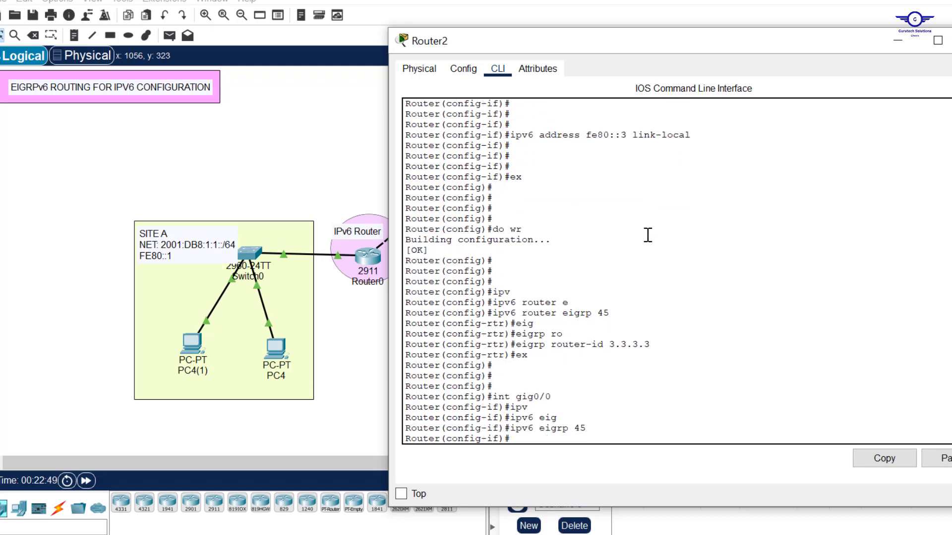
# Enable IPv6 EIGRP 45 on Router2's gig0/1 interface, and save with do wr before ending configuration mode
pyautogui.write('ex  int gig0/1 int gig0/1')
pyautogui.press('Up')
pyautogui.press('Up')
pyautogui.press('Return')
pyautogui.write('ex     do wr end     sh ipv')
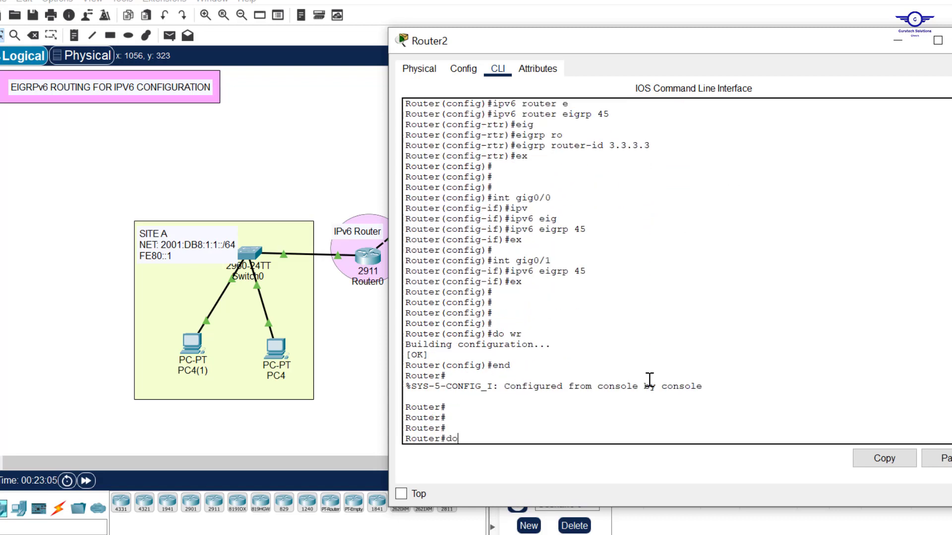
# Show Router2's IPv6 EIGRP neighbors and examine the reported status of process 45 against the entered commands
pyautogui.press('Tab')
pyautogui.write('ei')
pyautogui.press('Tab')
pyautogui.write('negh')
pyautogui.press('Tab')
pyautogui.press('BackSpace')
pyautogui.press('BackSpace')
pyautogui.write('igh')
pyautogui.press('Tab')
pyautogui.press('Return')
pyautogui.press('Return')
pyautogui.press('Return')
pyautogui.moveTo(550, 407); pyautogui.dragTo(413, 407)
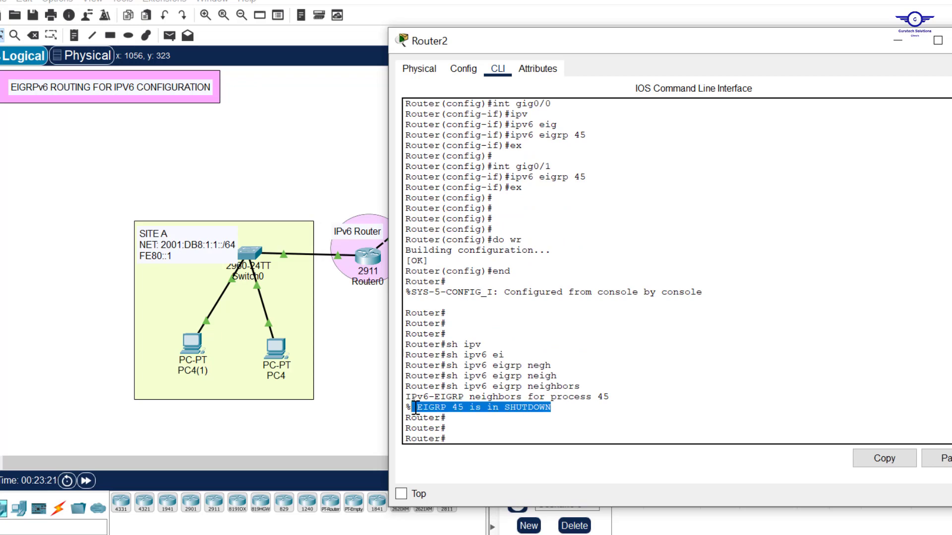
pyautogui.scroll(4, 612, 144)
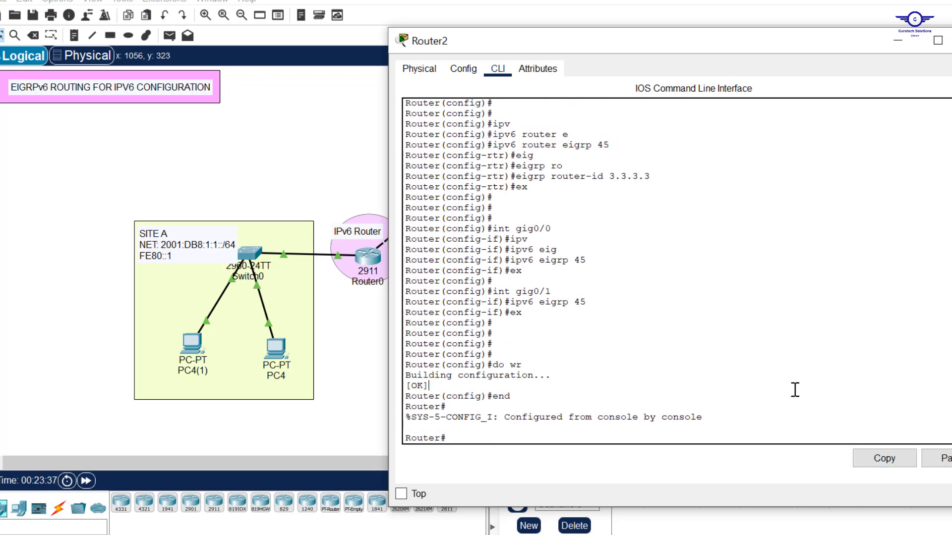
# Reenter Router2's ipv6 router eigrp 45 configuration and activate the process with no shut
pyautogui.write('conf t     ipv6 router eigrp 45   no shut')
pyautogui.press('Return')
pyautogui.moveTo(637, 391); pyautogui.dragTo(697, 391)
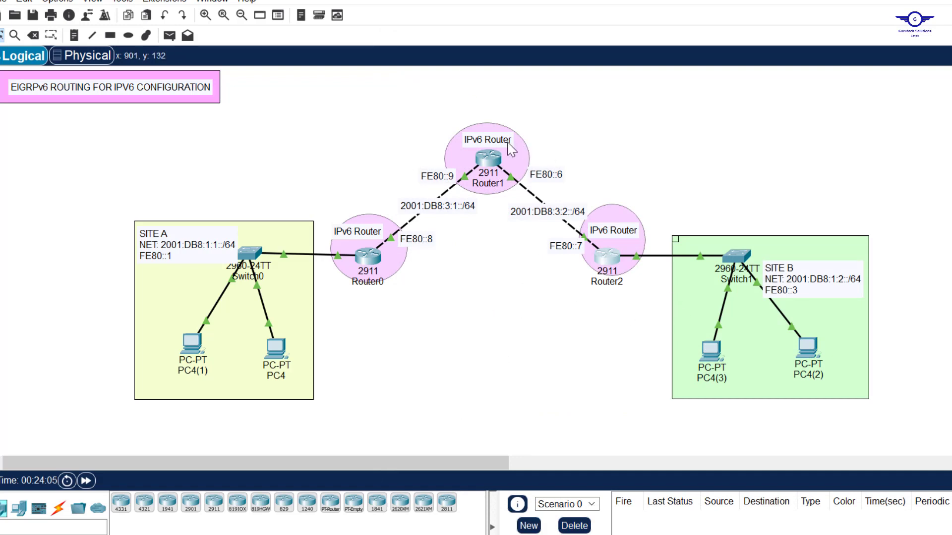
# Reopen Router1's console and end configuration mode to return to the privileged prompt
pyautogui.click(487, 159)
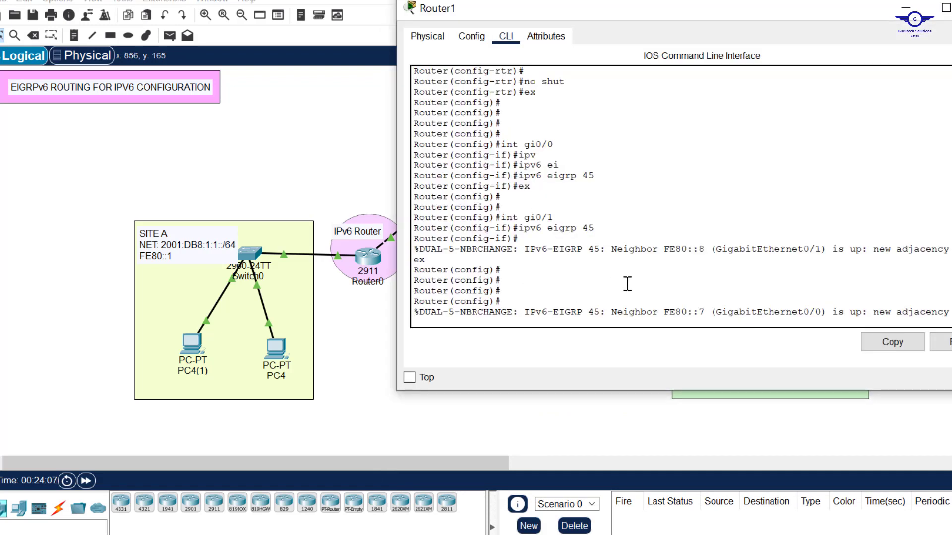
pyautogui.press('Return')
pyautogui.press('Return')
pyautogui.press('Return')
pyautogui.press('Return')
pyautogui.press('Return')
pyautogui.write('end')
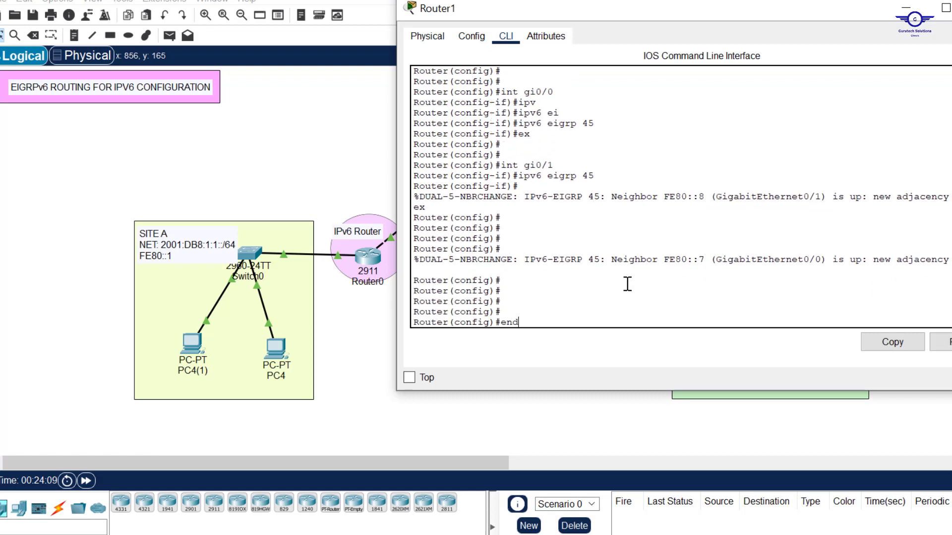
pyautogui.press('Return')
pyautogui.press('Return')
# Show Router1's IPv6 EIGRP neighbors, widen the console, and highlight the link-local address of the Gig0/1 neighbor
pyautogui.write('sh')
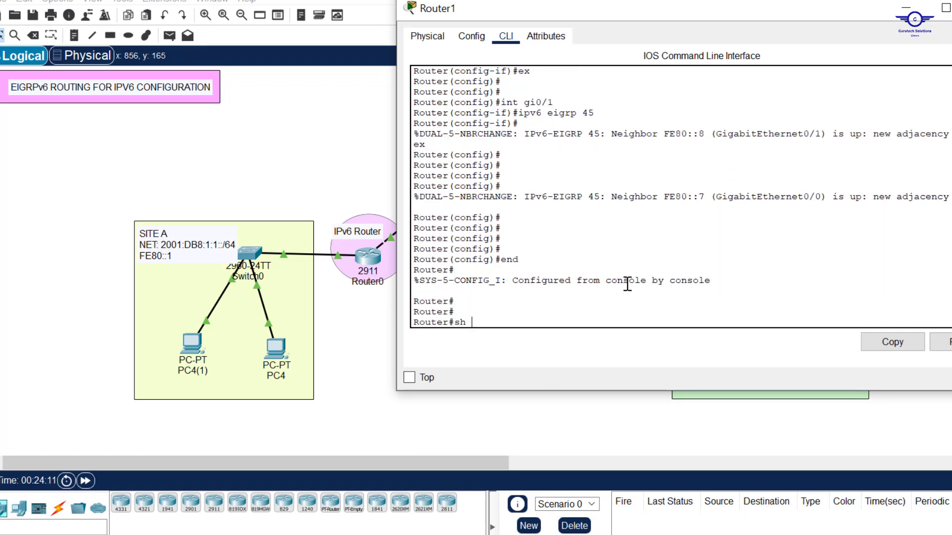
pyautogui.write(' ipv')
pyautogui.press('Tab')
pyautogui.write('e')
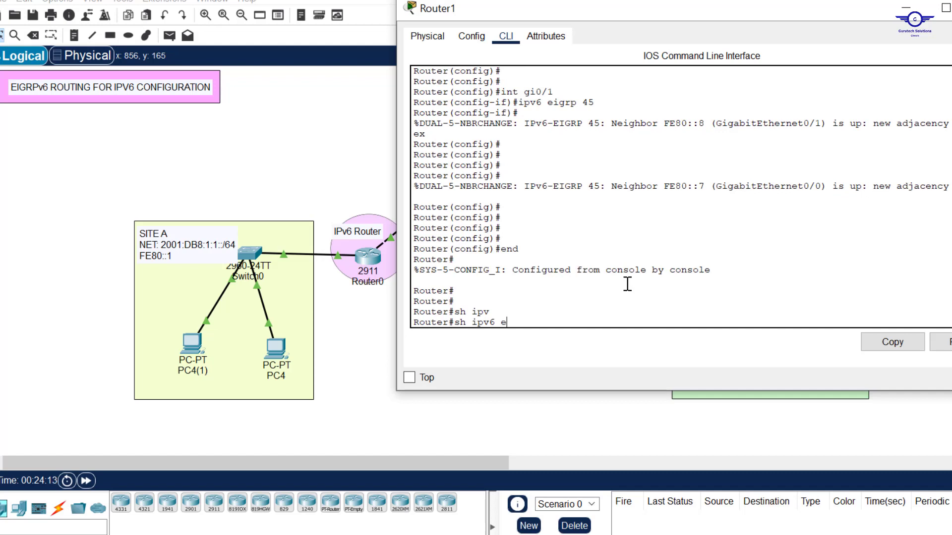
pyautogui.write('i')
pyautogui.press('Tab')
pyautogui.press('Return')
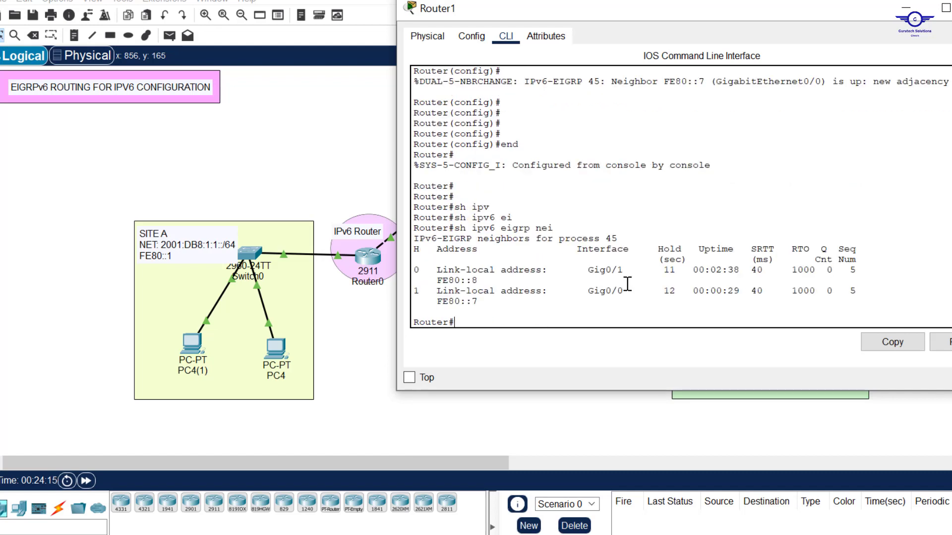
pyautogui.press('Return')
pyautogui.press('Return')
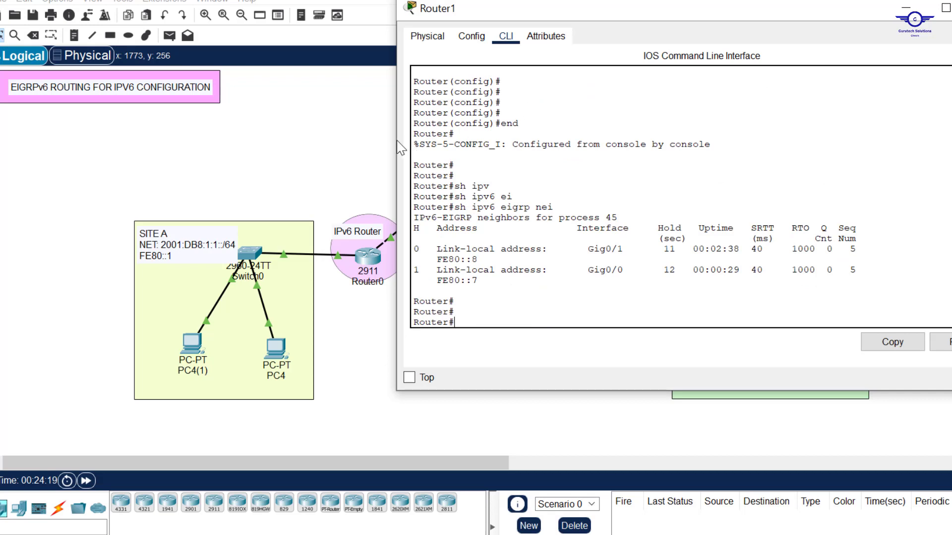
pyautogui.moveTo(393, 141); pyautogui.dragTo(205, 140)
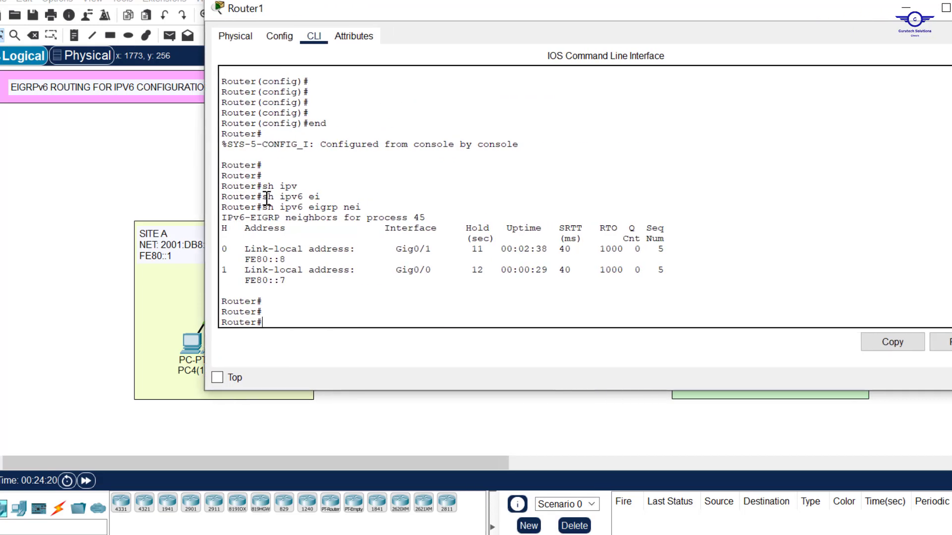
pyautogui.moveTo(287, 259); pyautogui.dragTo(243, 260)
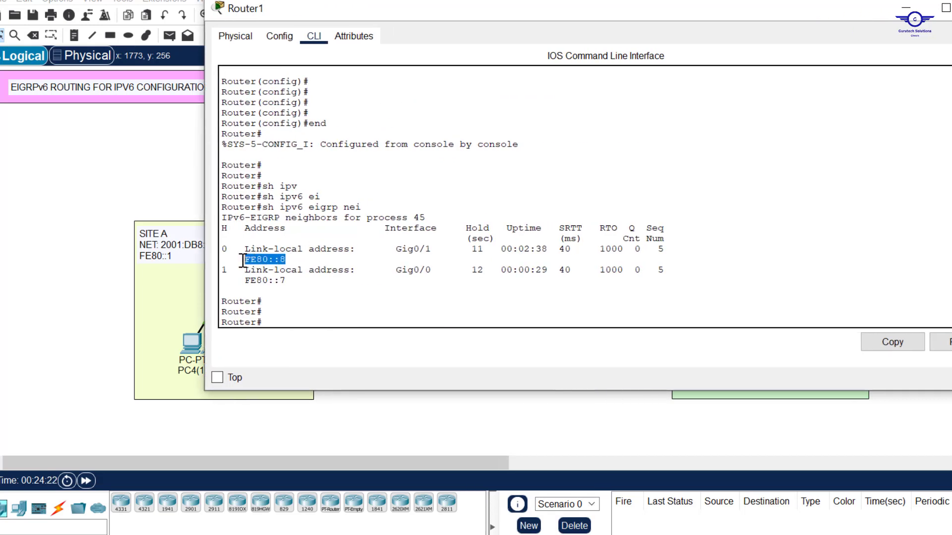
# Highlight the Gig0/0 neighbor's link-local address in Router1's EIGRP neighbor table, and return to the topology
pyautogui.moveTo(291, 281); pyautogui.dragTo(242, 283)
pyautogui.click(179, 135)
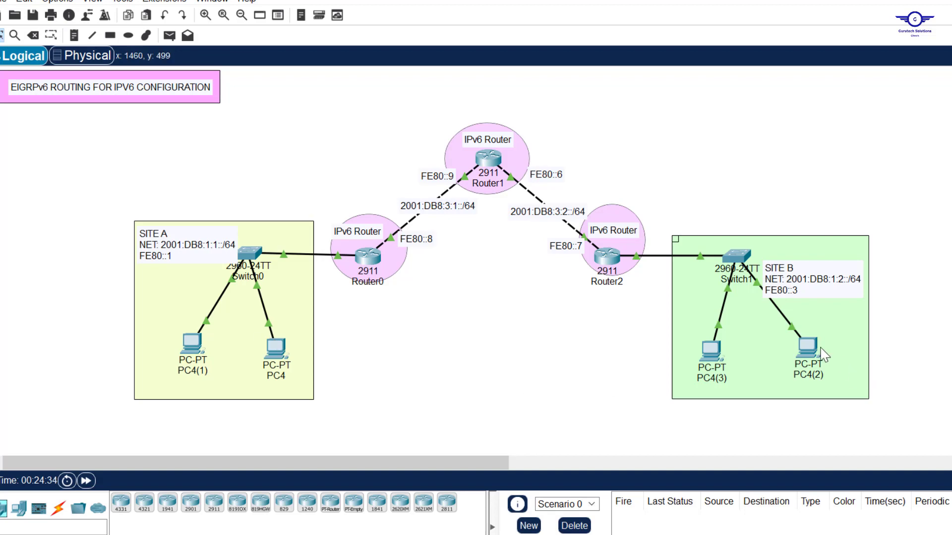
# Check PC4's automatic IPv6 address, link-local address and default gateway in its IP configuration, and close that configuration
pyautogui.click(274, 350)
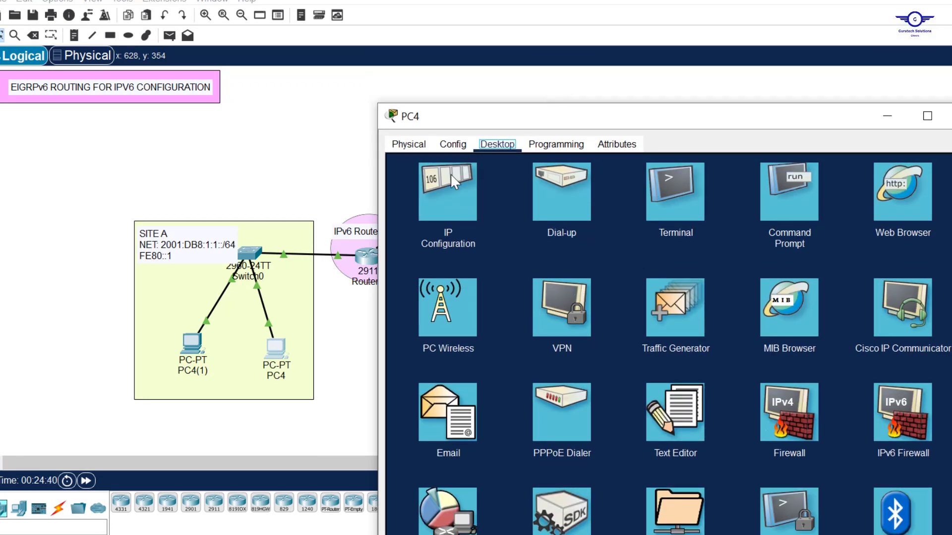
pyautogui.click(453, 185)
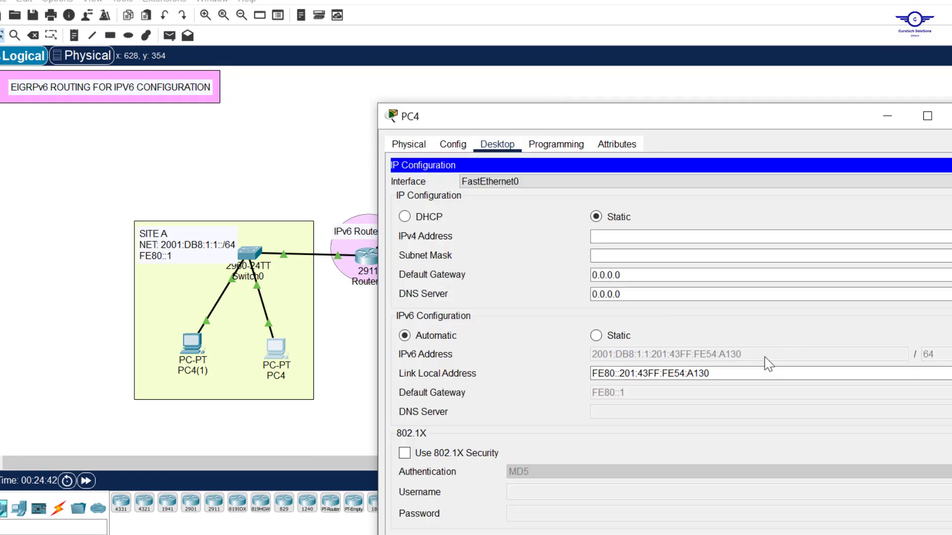
pyautogui.click(930, 169)
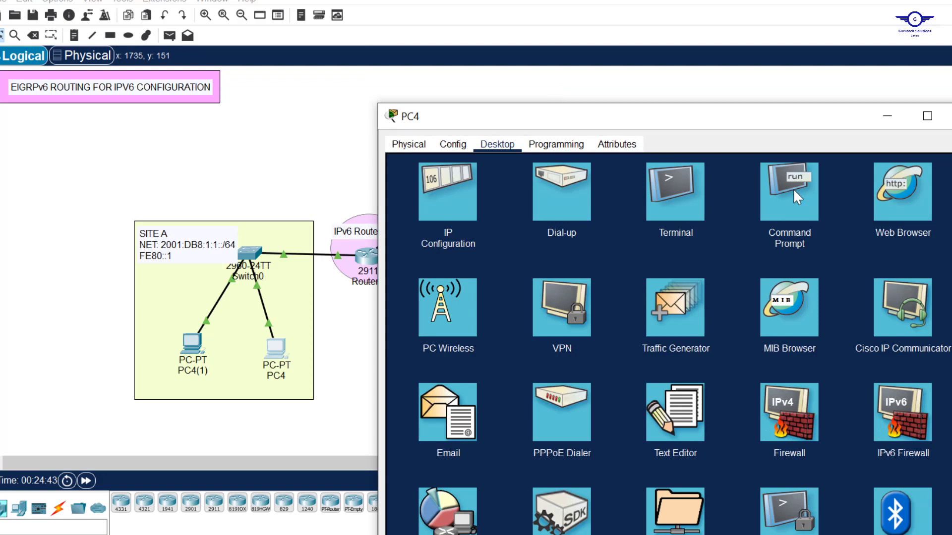
# Run ipconfig in PC4's command prompt, copy its global IPv6 address, and close the PC4 window
pyautogui.click(800, 206)
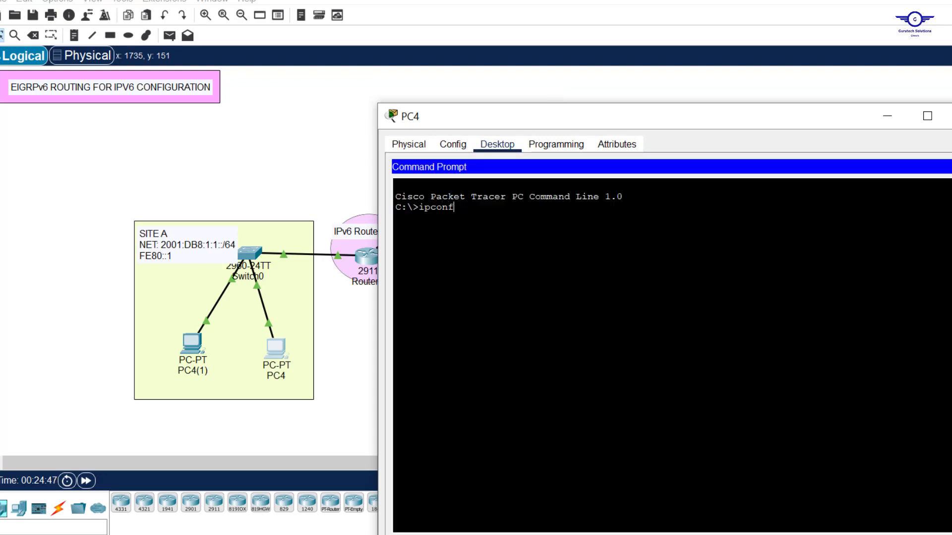
pyautogui.write('ipconfig')
pyautogui.press('Return')
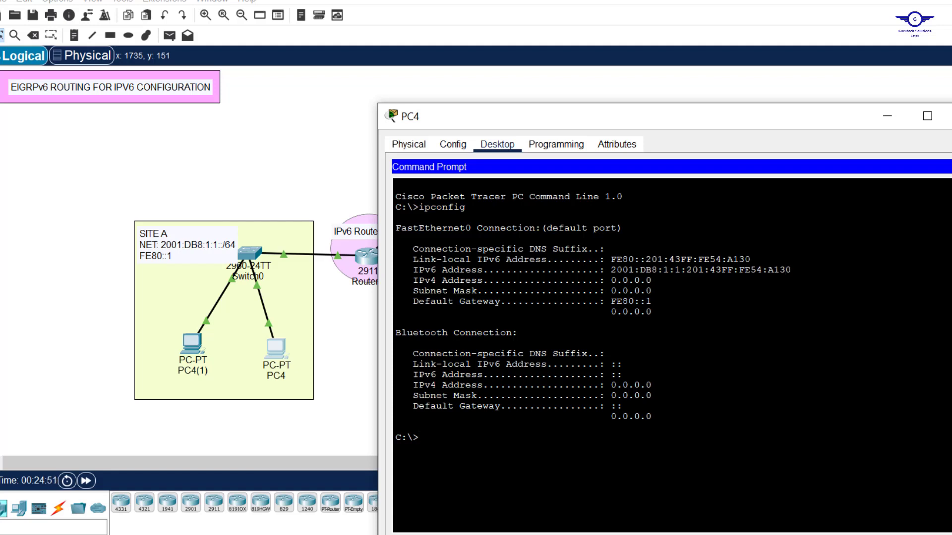
pyautogui.moveTo(787, 270); pyautogui.dragTo(605, 270)
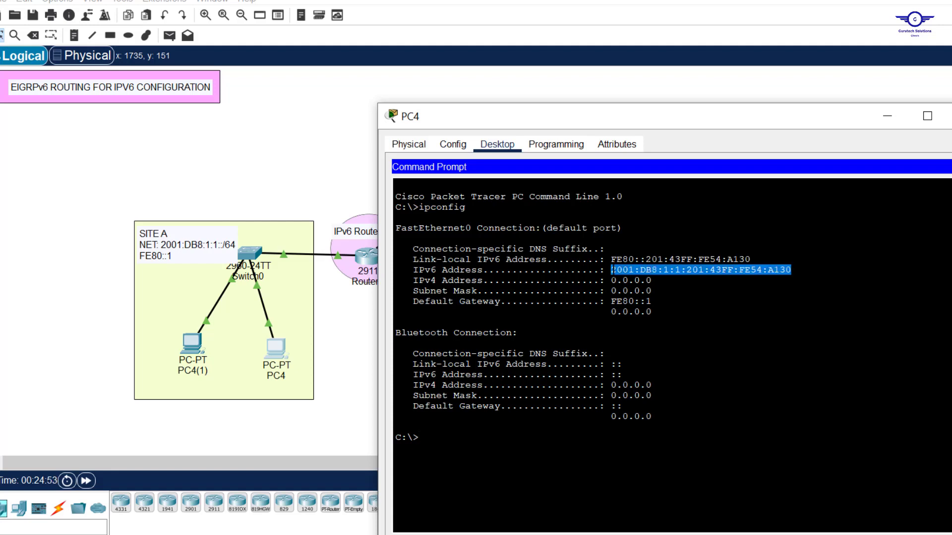
pyautogui.rightClick(612, 271)
pyautogui.click(636, 278)
pyautogui.click(950, 116)
# Ping PC4's copied address 2001:DB8:1:1:201:43FF:FE54:A130 from PC4(3)'s command prompt
pyautogui.click(711, 350)
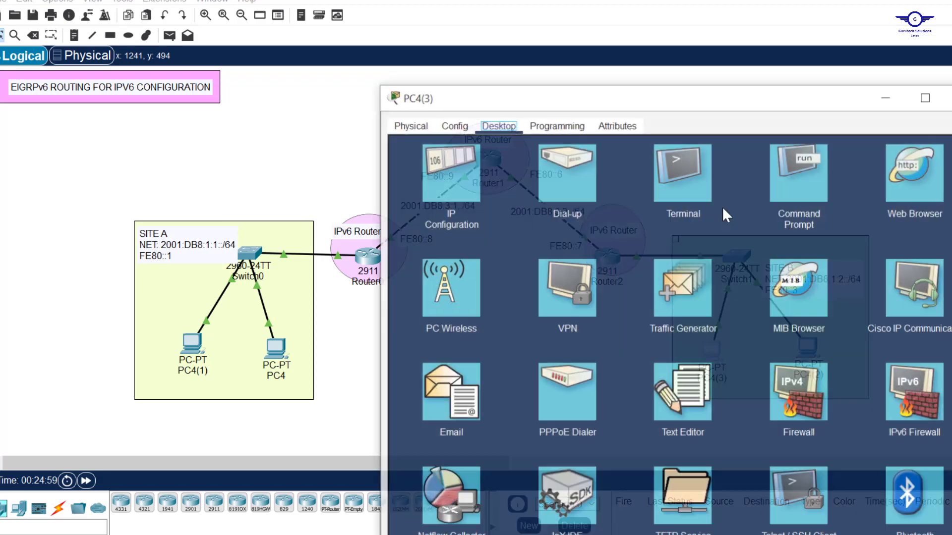
pyautogui.click(789, 172)
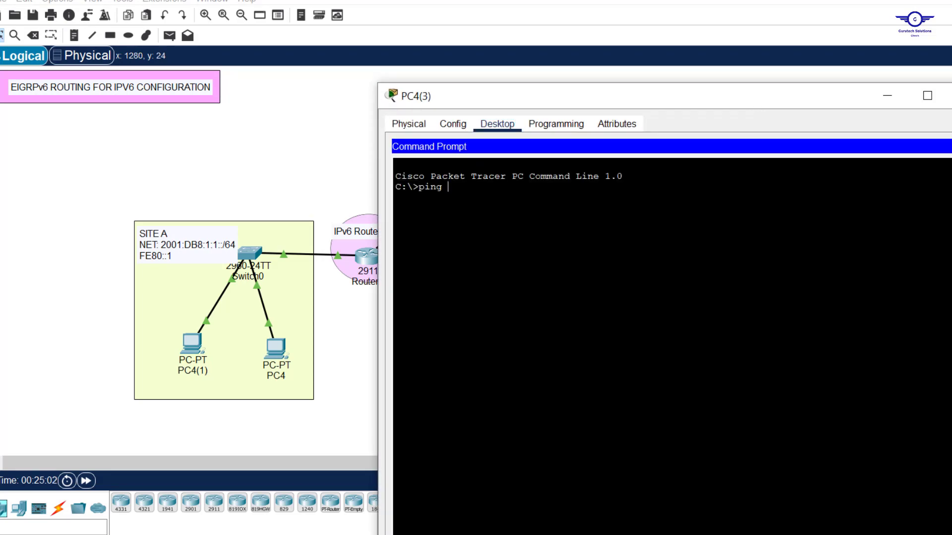
pyautogui.write('ping')
pyautogui.rightClick(527, 210)
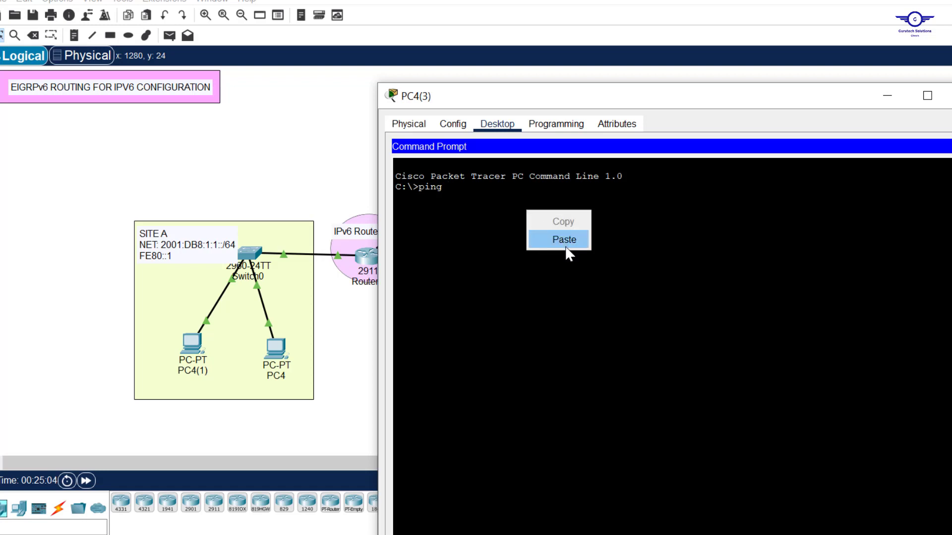
pyautogui.click(565, 245)
pyautogui.press('Return')
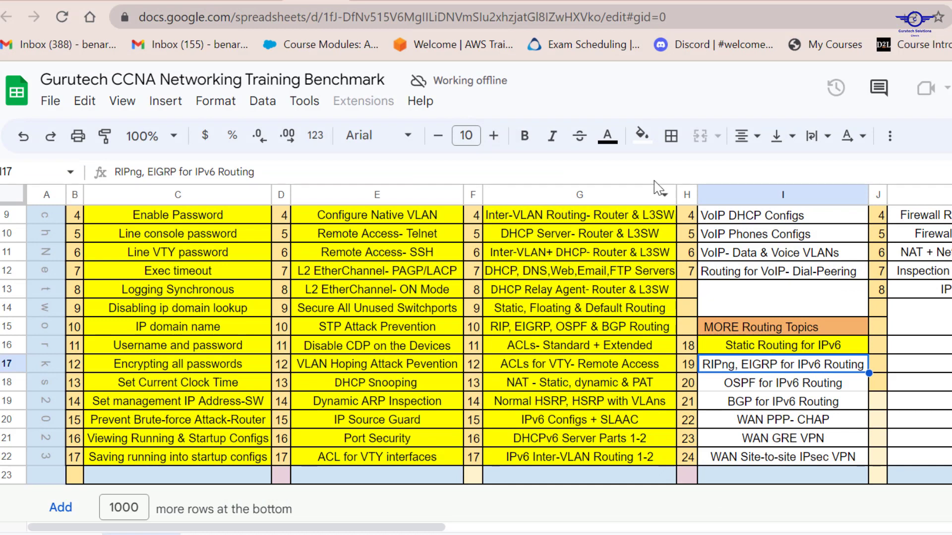
# Switch to the Gurutech CCNA Networking Training Benchmark Google Sheet and fill cell I17, "RIPng, EIGRP for IPv6 Routing", with yellow
pyautogui.click(642, 135)
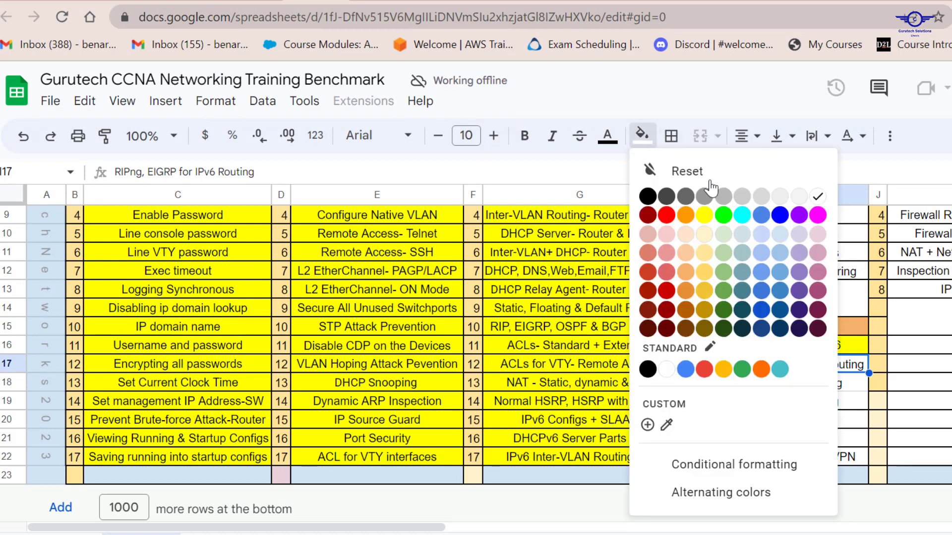
pyautogui.click(703, 216)
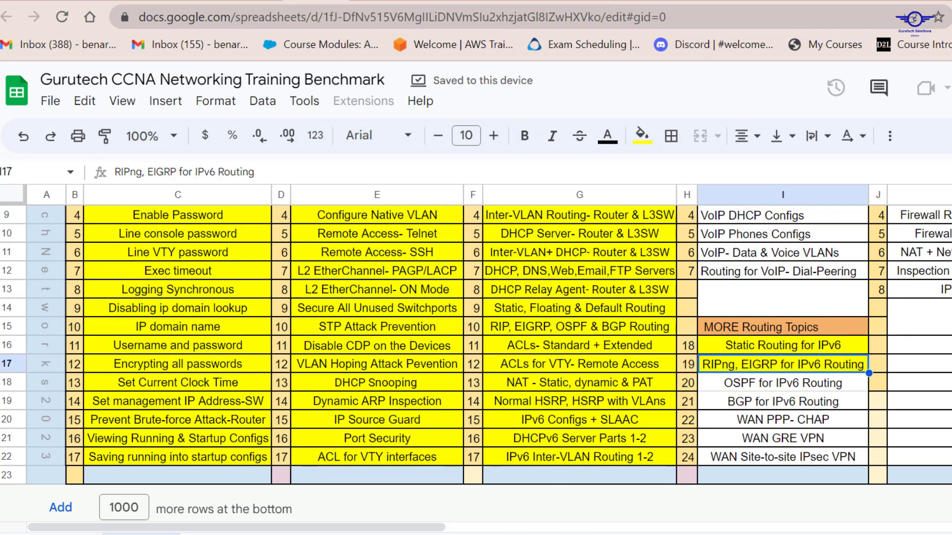